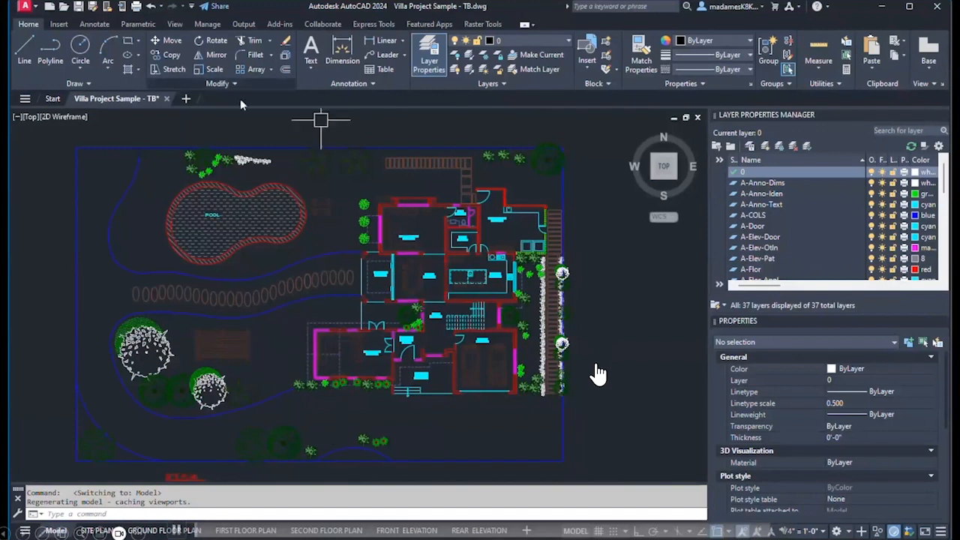
- Open the Activity Insights palette for the villa drawing
{"action": "left_click", "coordinate": [175, 24]}
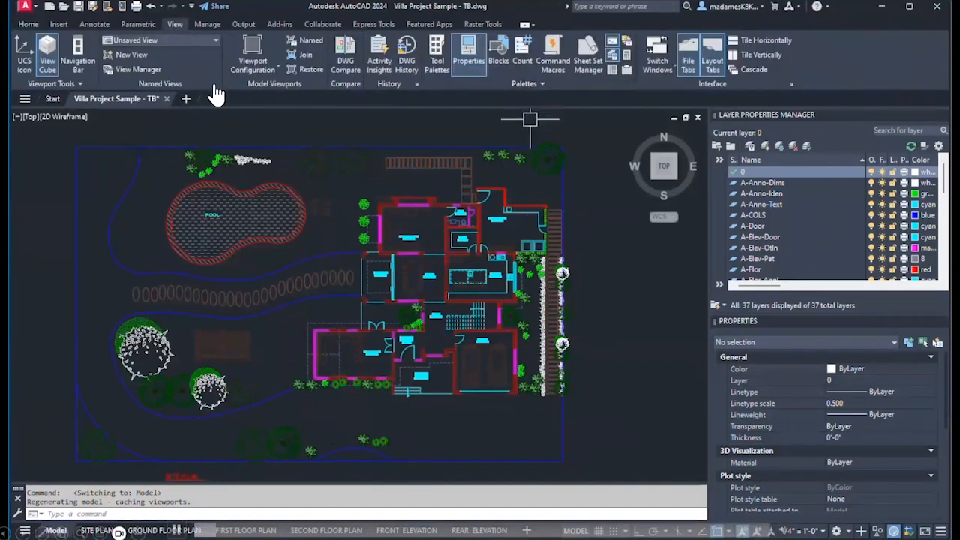
{"action": "left_click", "coordinate": [379, 56]}
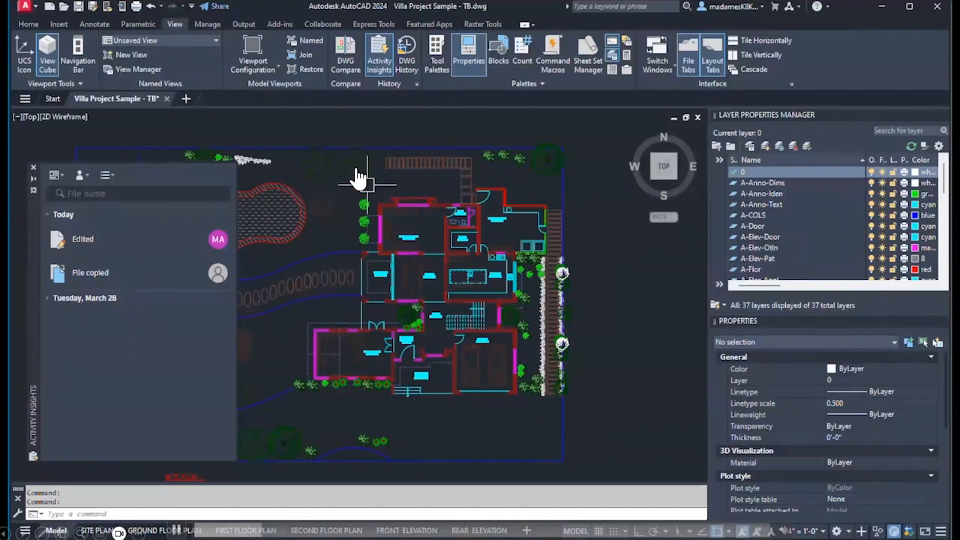
- Copy the uppermost plant beside the Formal Living room to a spot just above it, and save the drawing
{"action": "scroll", "coordinate": [367, 184], "scroll_direction": "up", "scroll_amount": 4}
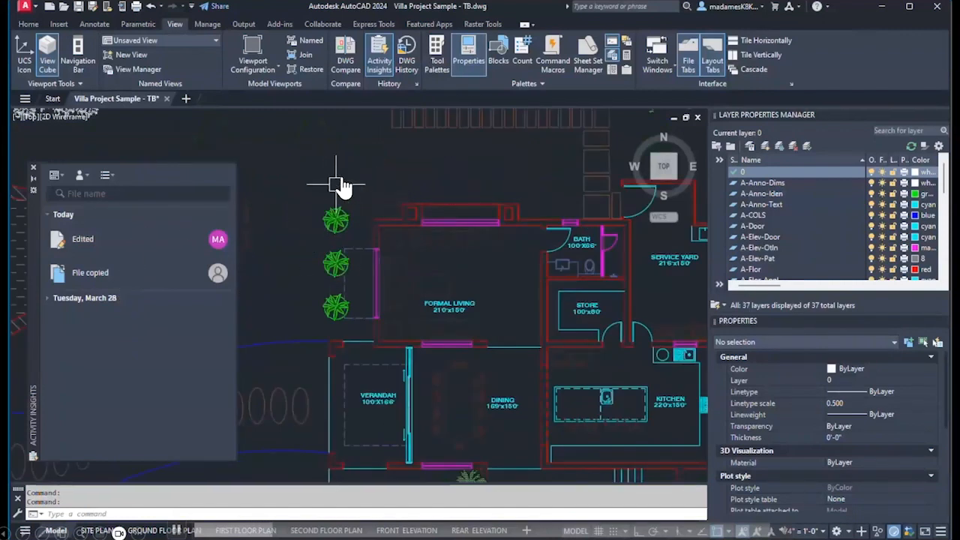
{"action": "scroll", "coordinate": [335, 183], "scroll_direction": "up", "scroll_amount": 4}
{"action": "scroll", "coordinate": [345, 218], "scroll_direction": "down", "scroll_amount": 2}
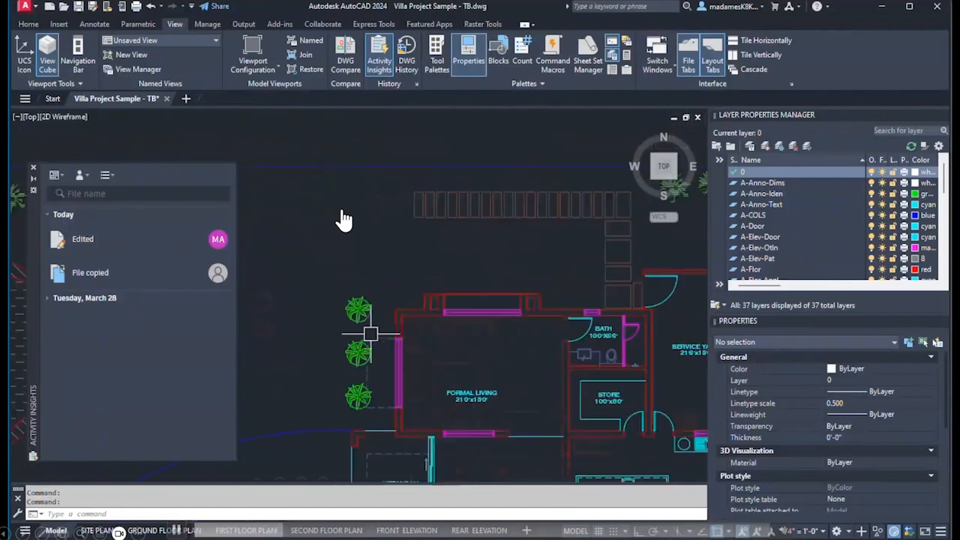
{"action": "left_click", "coordinate": [343, 219]}
{"action": "left_click", "coordinate": [347, 300]}
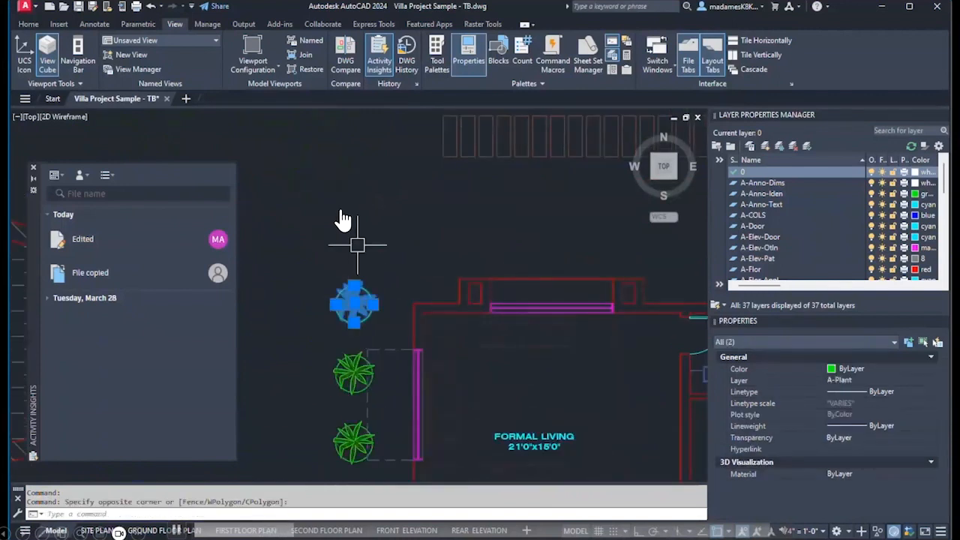
{"action": "type", "text": "co"}
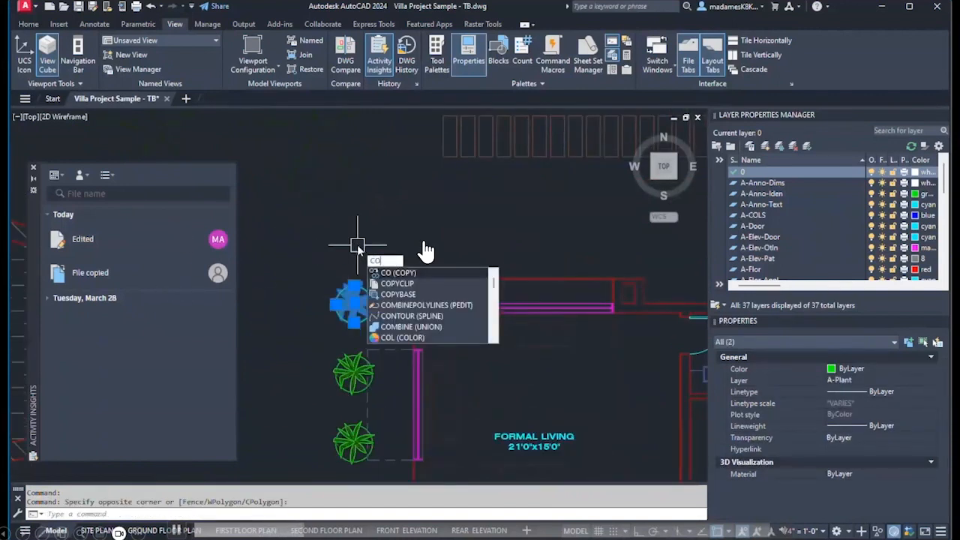
{"action": "key", "text": "Return"}
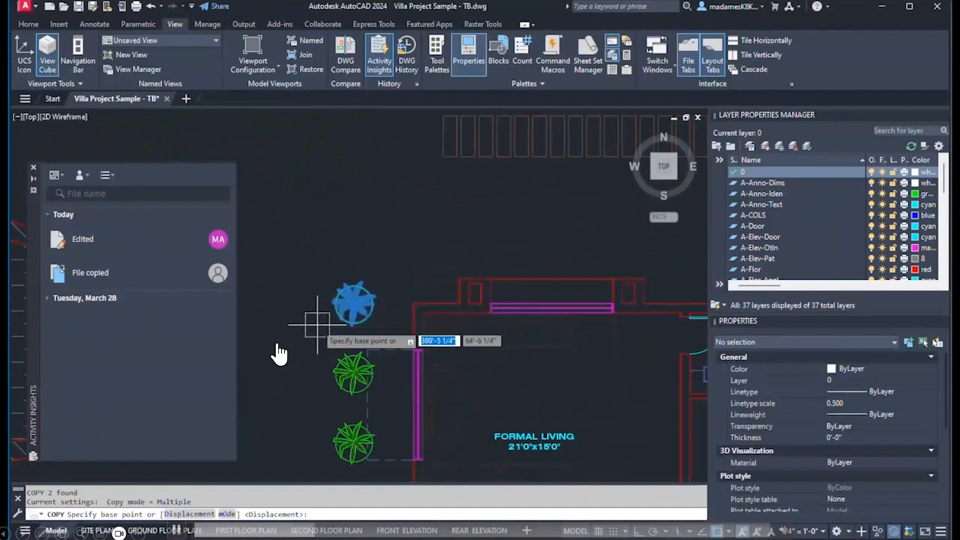
{"action": "left_click", "coordinate": [368, 348]}
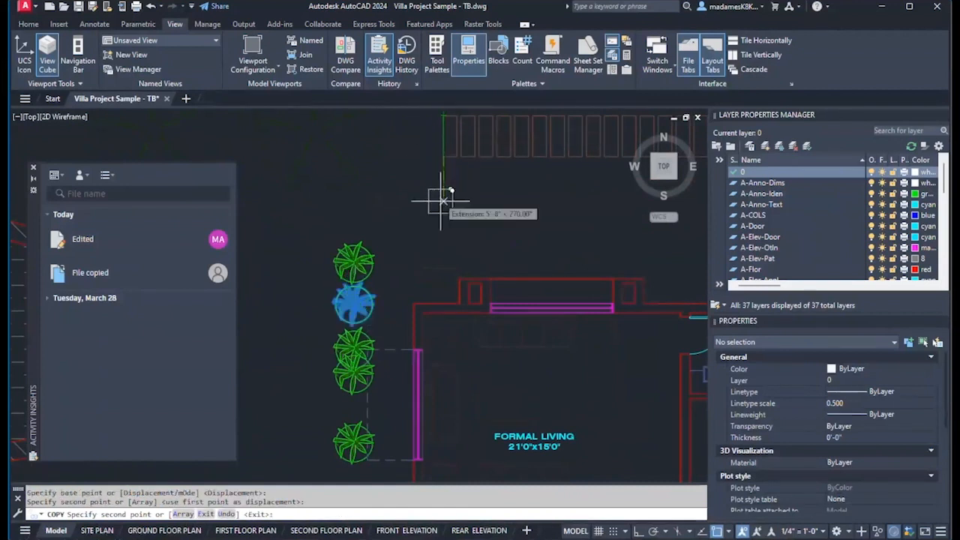
{"action": "key", "text": "Return"}
{"action": "key", "text": "Return"}
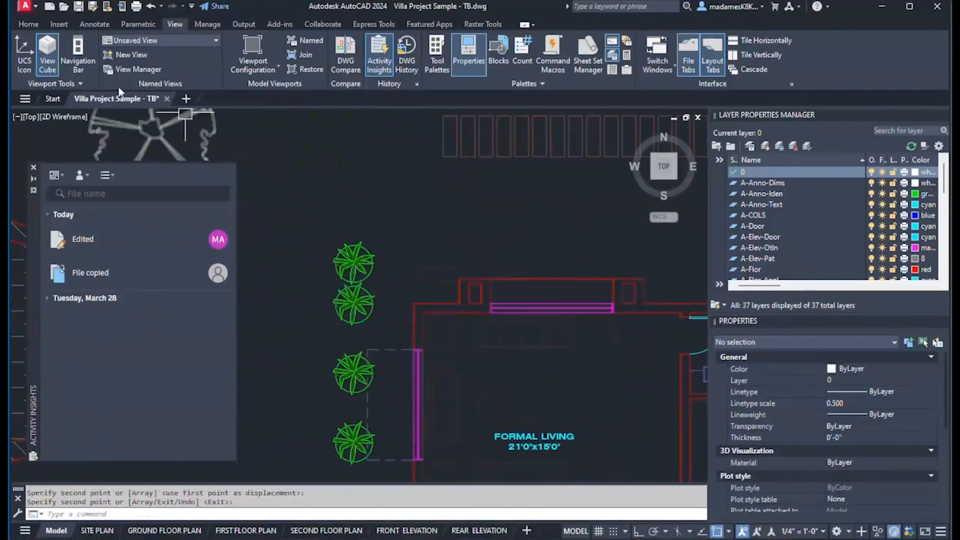
{"action": "left_click", "coordinate": [80, 6]}
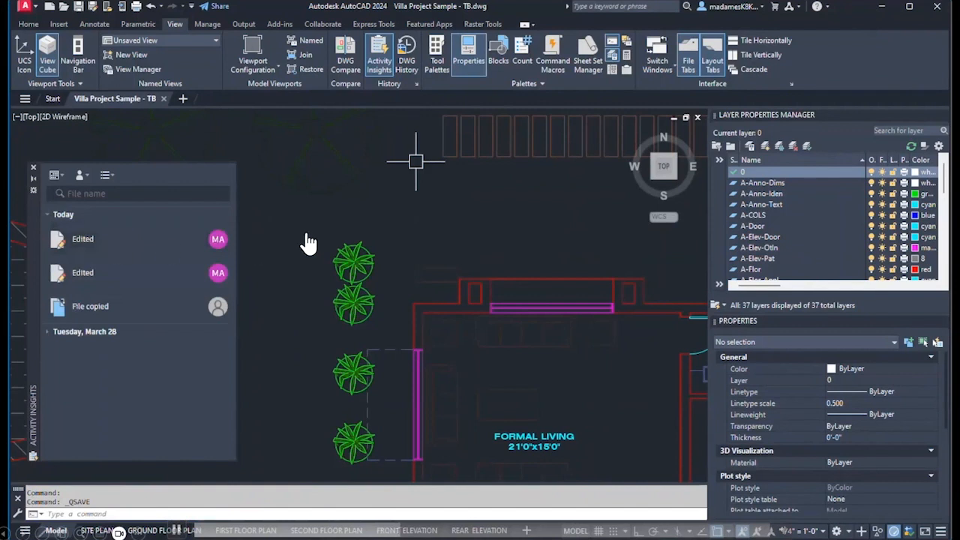
- Run the Purge command with all unused named items as the target, and close its dialog
{"action": "scroll", "coordinate": [391, 255], "scroll_direction": "down", "scroll_amount": 4}
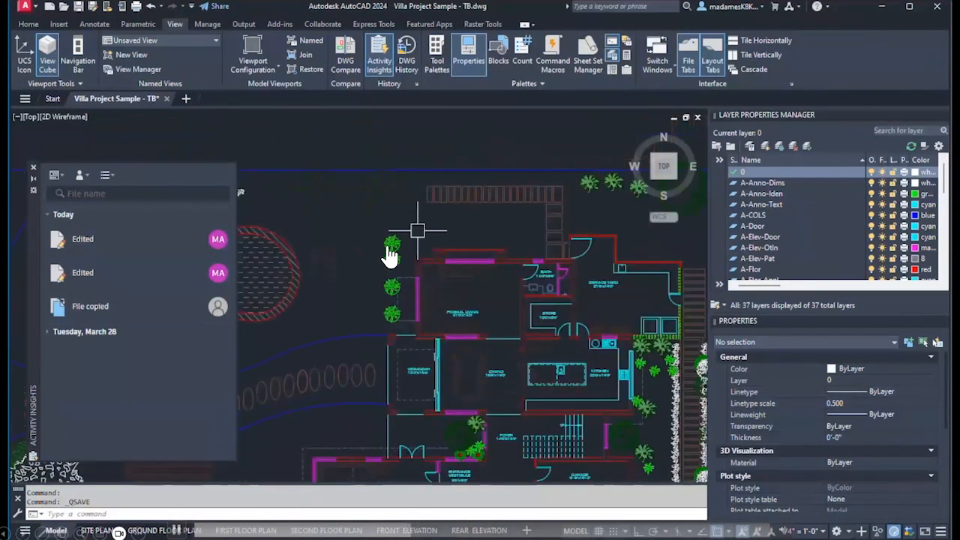
{"action": "scroll", "coordinate": [425, 230], "scroll_direction": "up", "scroll_amount": 2}
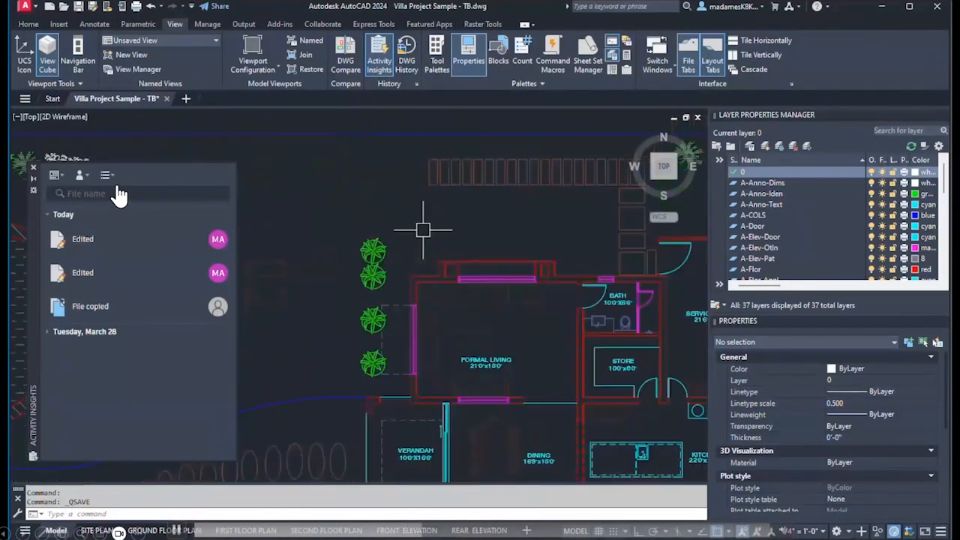
{"action": "scroll", "coordinate": [422, 229], "scroll_direction": "down", "scroll_amount": 4}
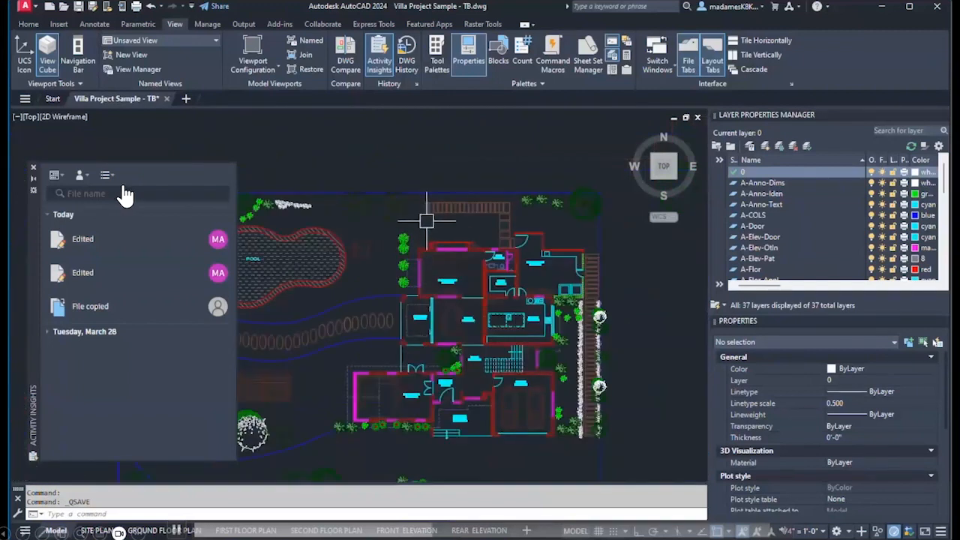
{"action": "type", "text": "PURGE"}
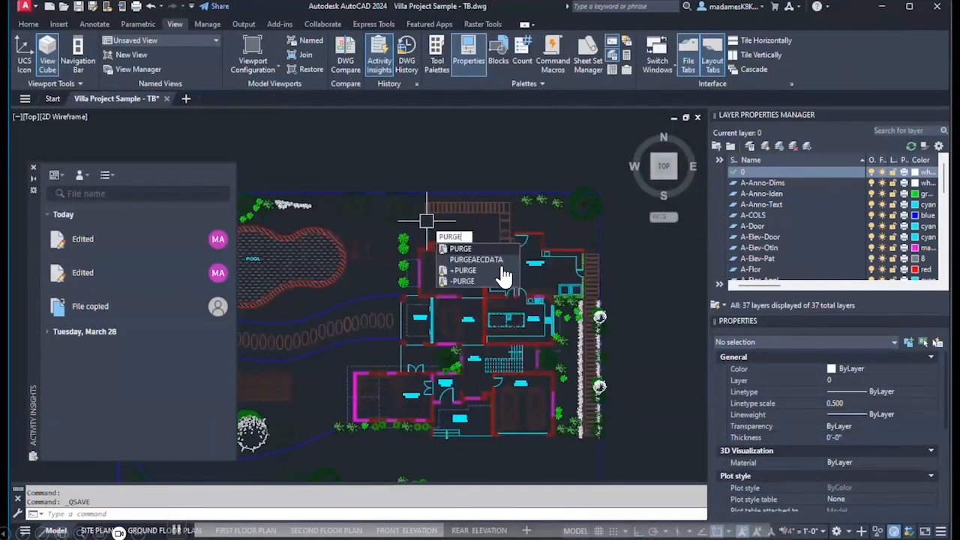
{"action": "key", "text": "Return"}
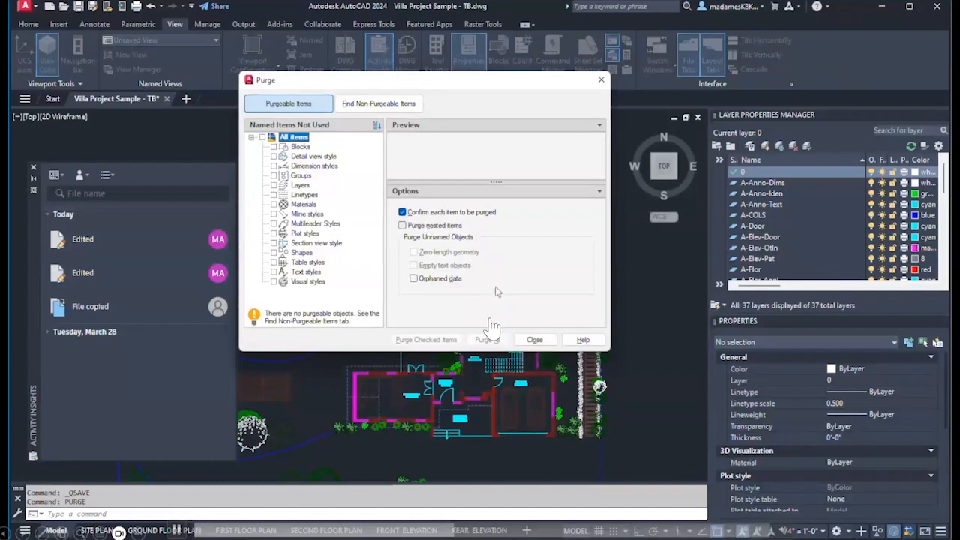
{"action": "left_click", "coordinate": [262, 137]}
{"action": "left_click", "coordinate": [533, 339]}
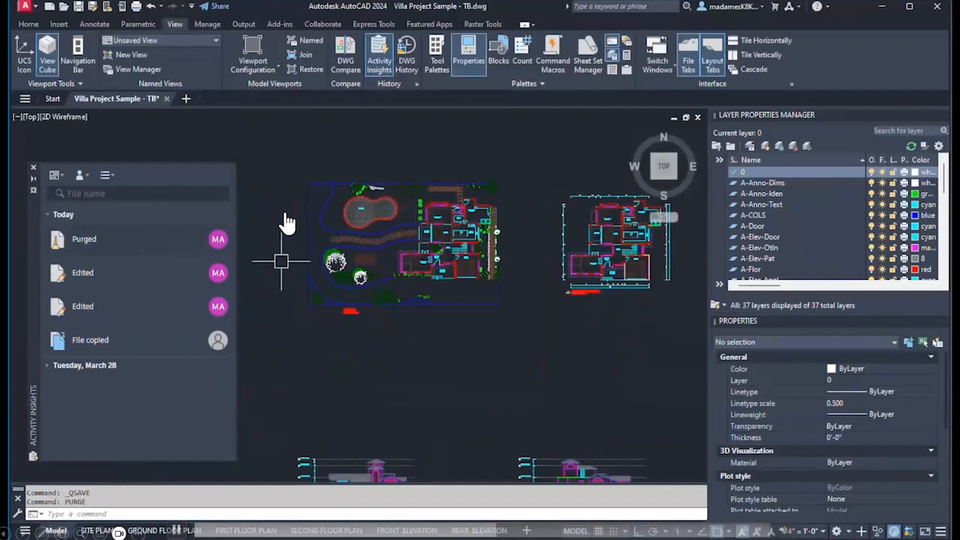
- Expand the Tuesday, March 28 activity group and review its logged events
{"action": "left_click", "coordinate": [47, 365]}
{"action": "scroll", "coordinate": [102, 328], "scroll_direction": "down", "scroll_amount": 3}
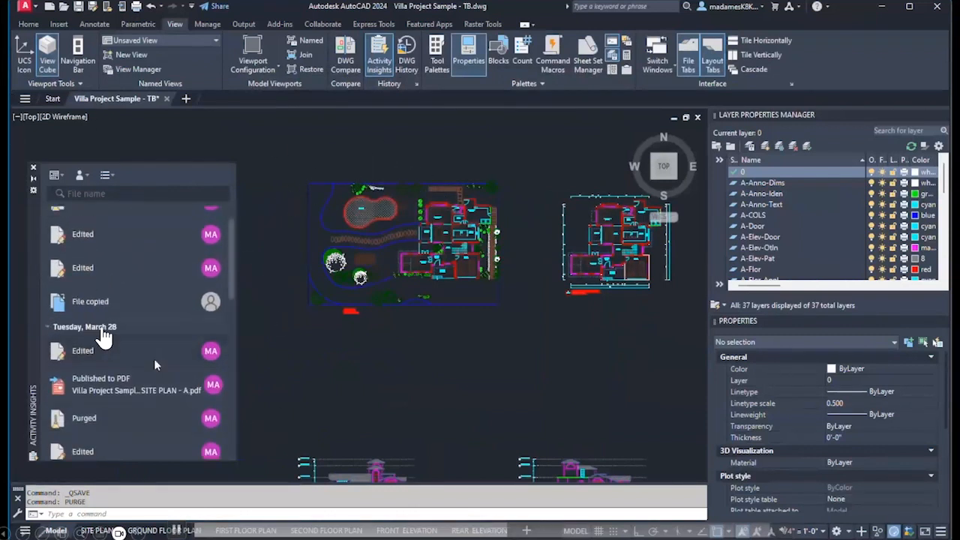
{"action": "scroll", "coordinate": [113, 368], "scroll_direction": "down", "scroll_amount": 4}
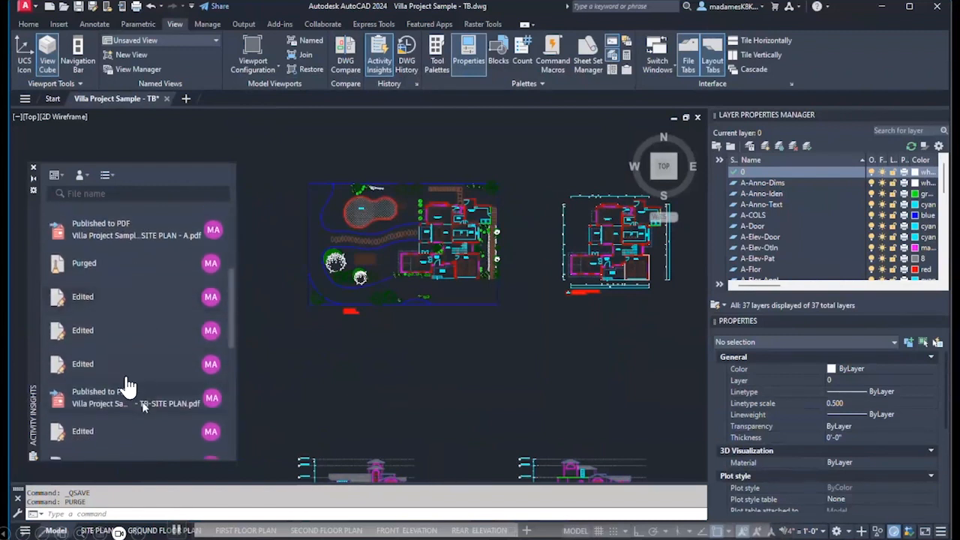
{"action": "scroll", "coordinate": [126, 384], "scroll_direction": "up", "scroll_amount": 7}
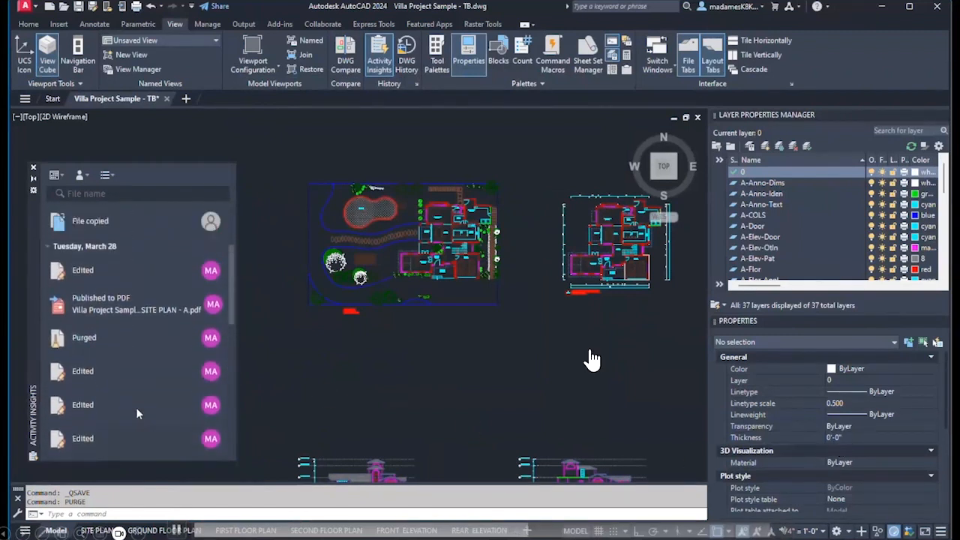
- Filter the activity list by date, trying Today and Last 7 days before settling on Last 30 days
{"action": "left_click", "coordinate": [60, 175]}
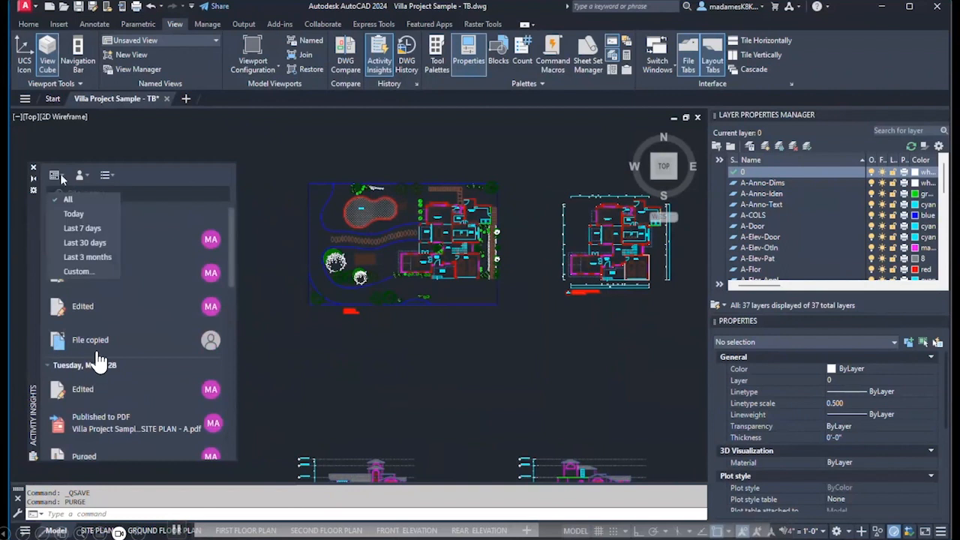
{"action": "left_click", "coordinate": [69, 216]}
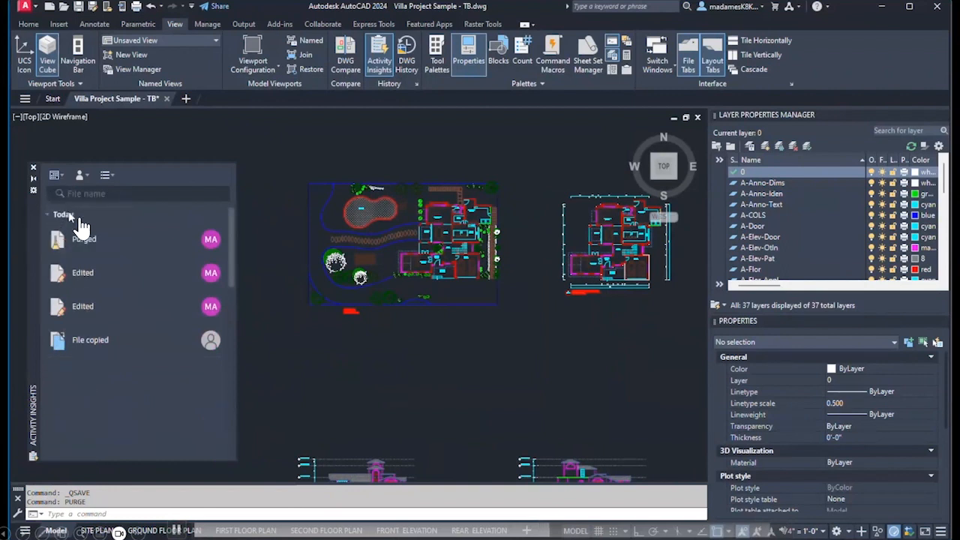
{"action": "left_click", "coordinate": [57, 185]}
{"action": "left_click", "coordinate": [114, 292]}
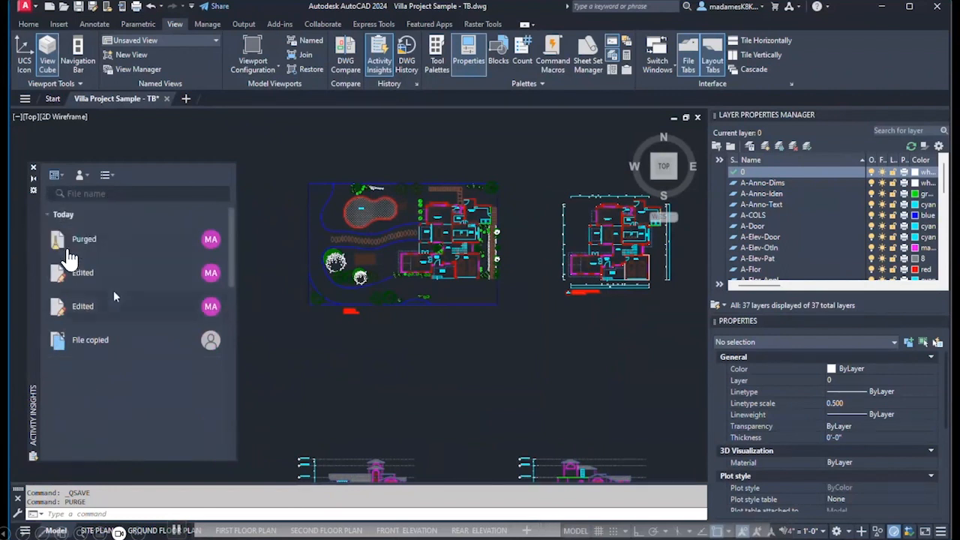
{"action": "left_click", "coordinate": [57, 179]}
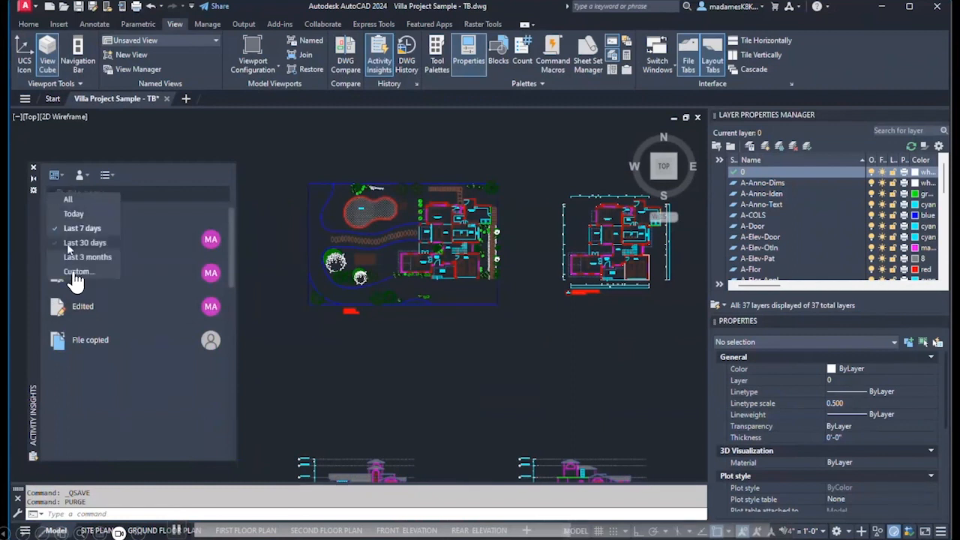
{"action": "left_click", "coordinate": [69, 247]}
{"action": "scroll", "coordinate": [132, 342], "scroll_direction": "down", "scroll_amount": 1}
{"action": "scroll", "coordinate": [132, 341], "scroll_direction": "up", "scroll_amount": 1}
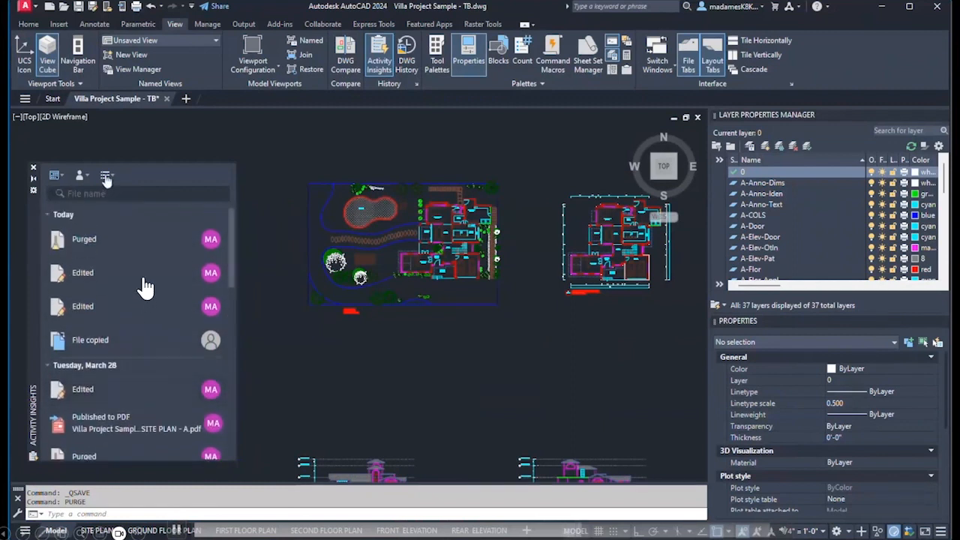
- Try the File copied event filter, restrict the activity list to Published to PDF events only, and examine the entries
{"action": "left_click", "coordinate": [105, 176]}
{"action": "left_click", "coordinate": [147, 228]}
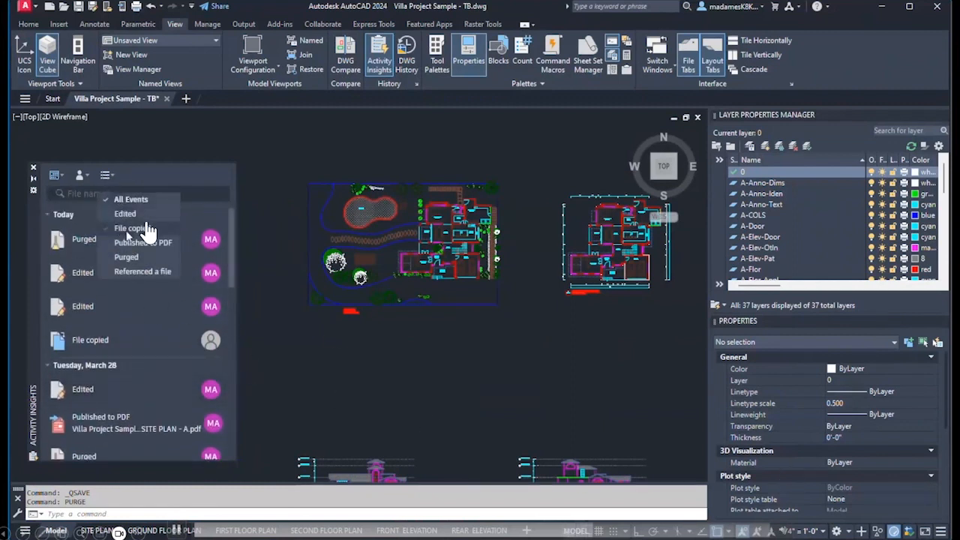
{"action": "left_click", "coordinate": [123, 243]}
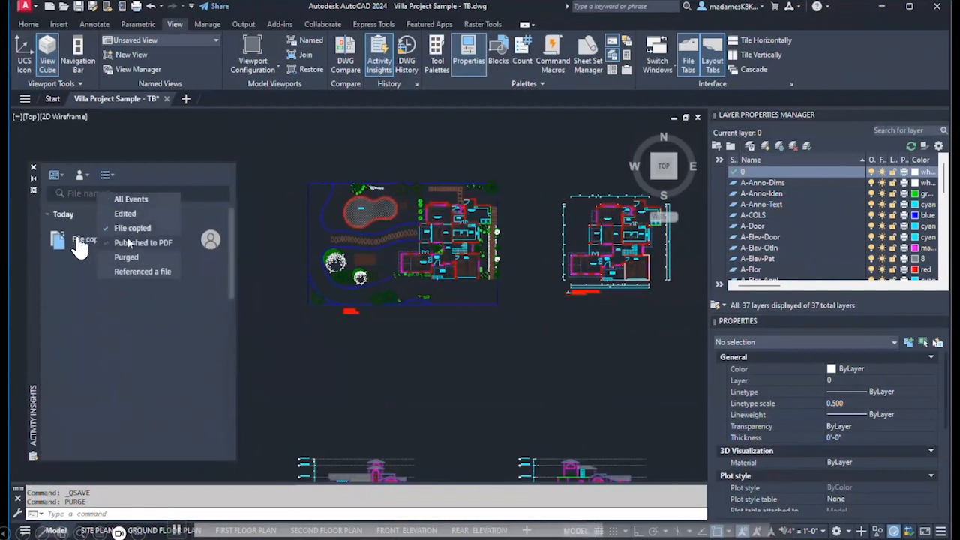
{"action": "left_click", "coordinate": [132, 228]}
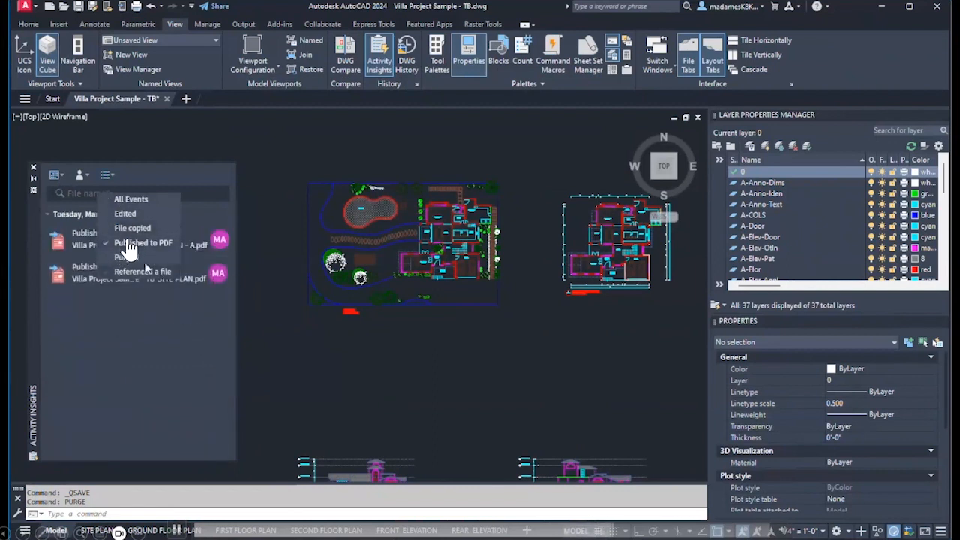
{"action": "left_click", "coordinate": [126, 257]}
{"action": "left_click", "coordinate": [125, 258]}
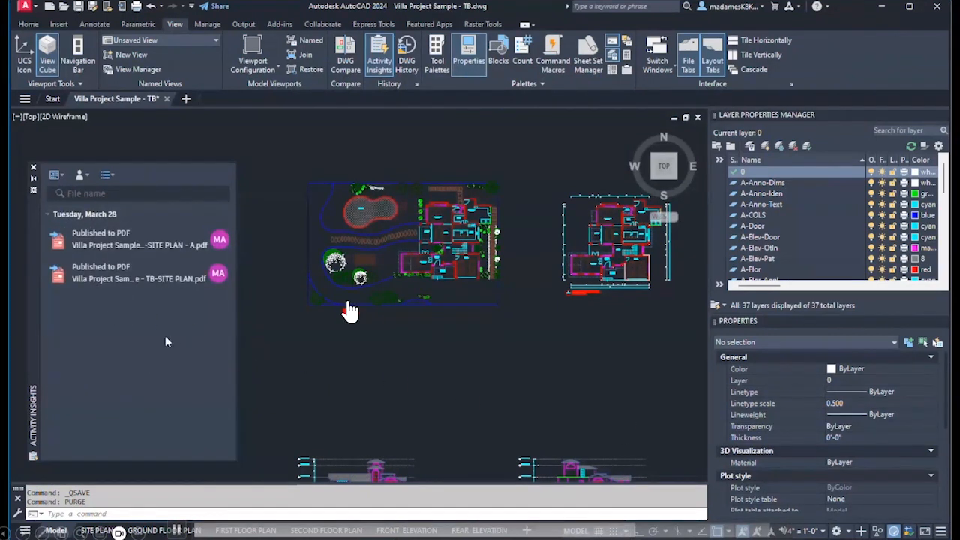
{"action": "mouse_move", "coordinate": [167, 237]}
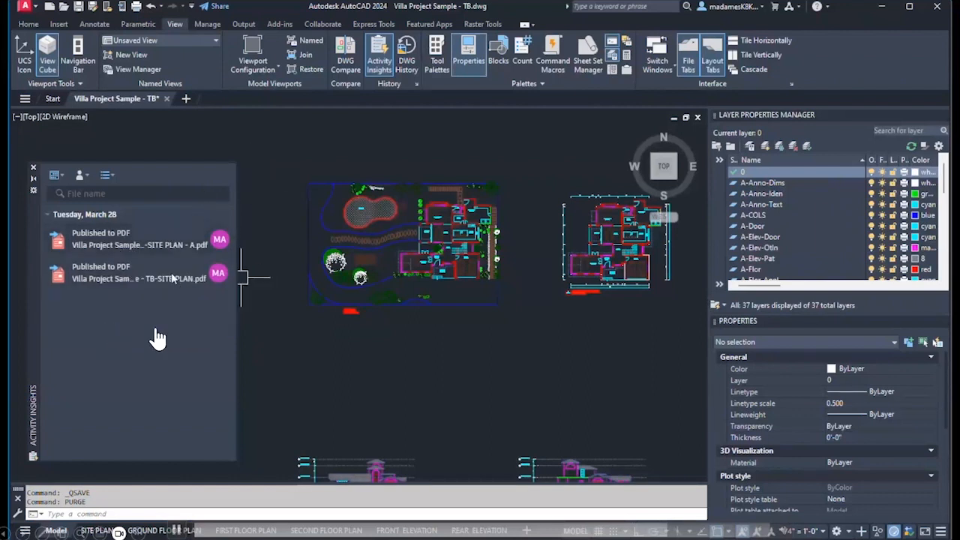
{"action": "mouse_move", "coordinate": [165, 284]}
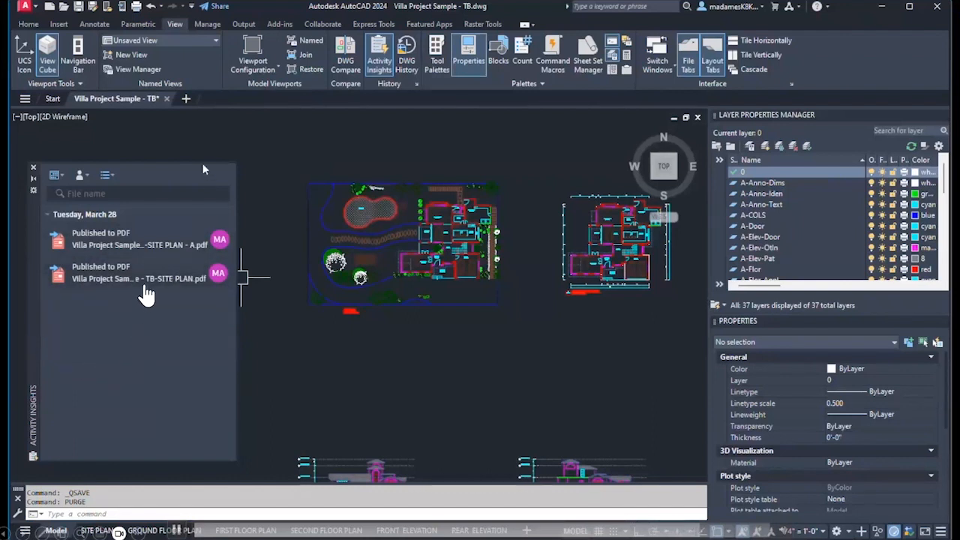
- Check which users the activity list can be filtered by, and close the Activity Insights palette
{"action": "left_click", "coordinate": [84, 176]}
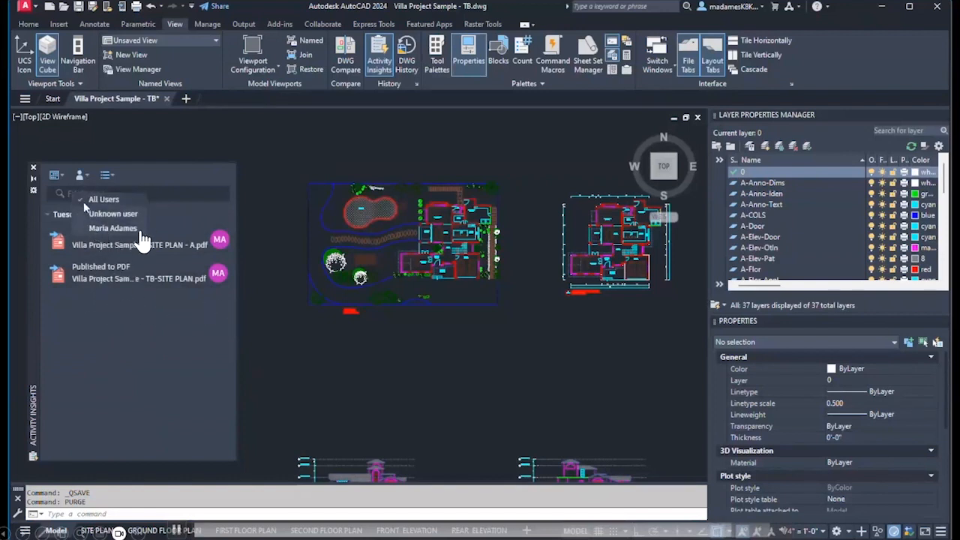
{"action": "left_click", "coordinate": [84, 178]}
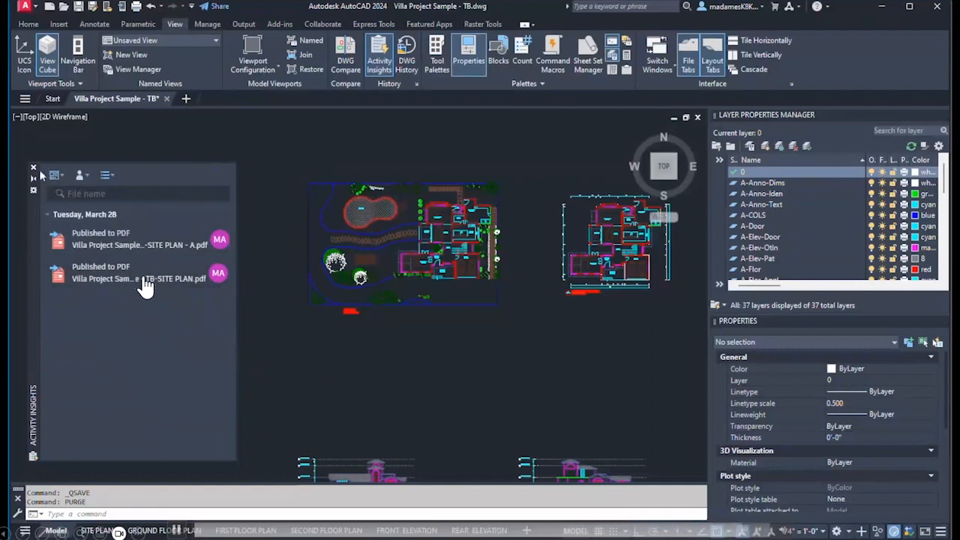
{"action": "left_click", "coordinate": [33, 169]}
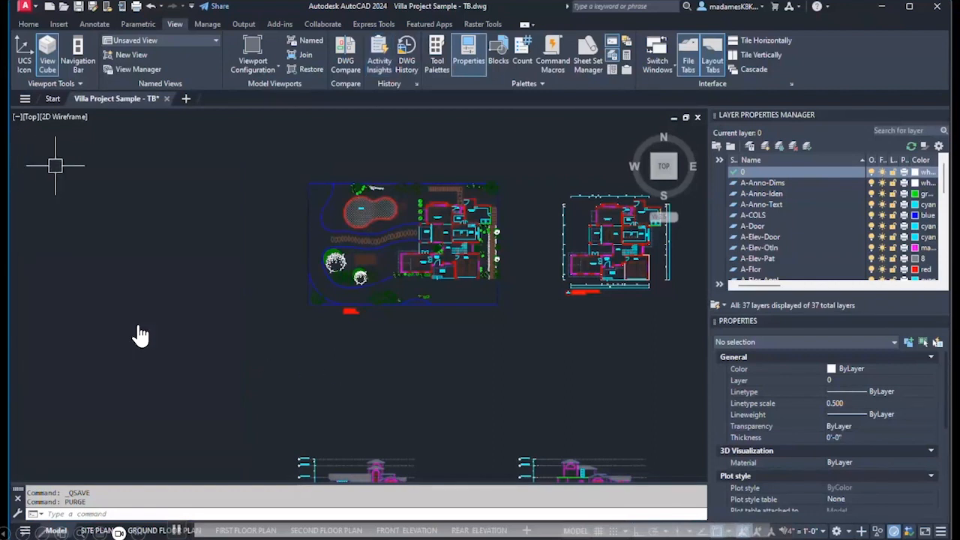
- Open the Command Macros palette to see the sample macros offered under Insights
{"action": "scroll", "coordinate": [448, 203], "scroll_direction": "up", "scroll_amount": 5}
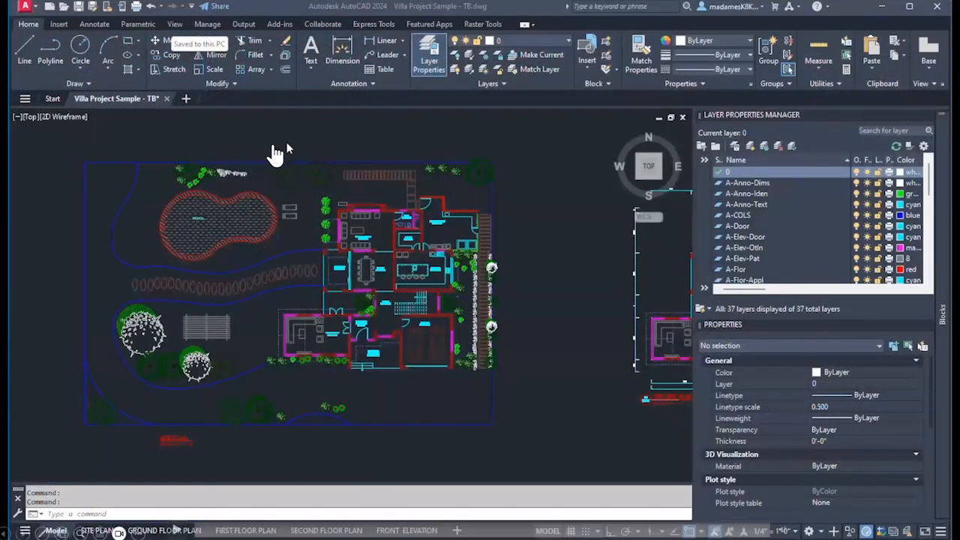
{"action": "left_click", "coordinate": [175, 24]}
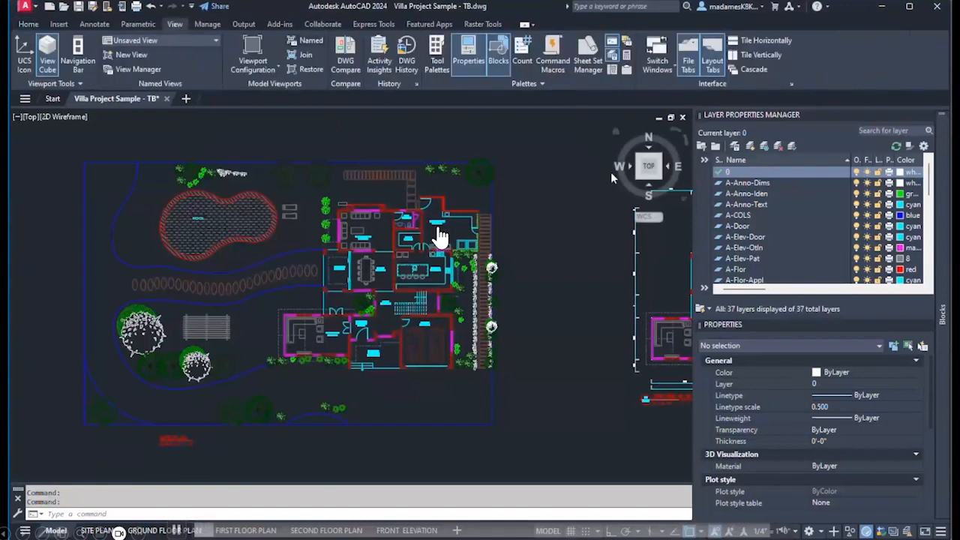
{"action": "left_click", "coordinate": [553, 61]}
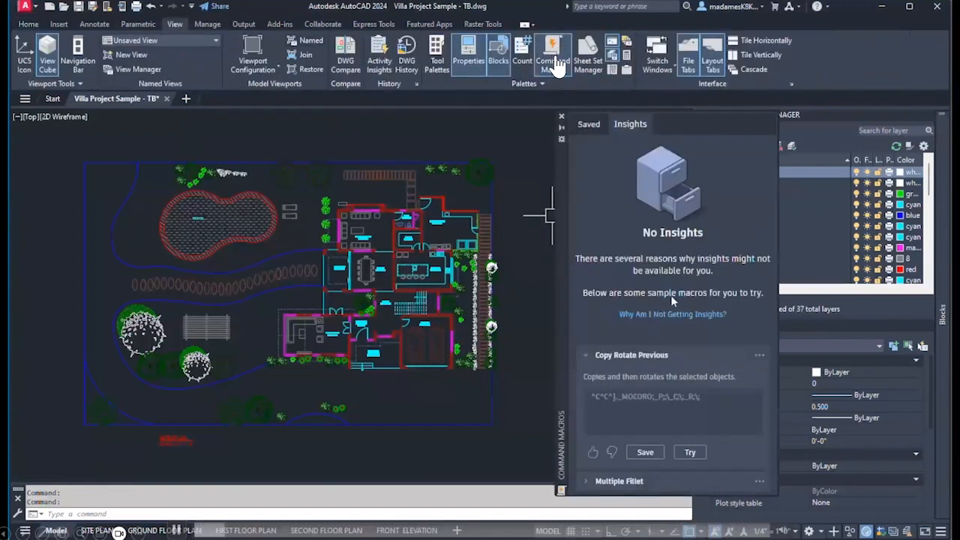
- Try the Copy Rotate Previous sample macro, choosing the lower armchair in the living room as the object
{"action": "left_click", "coordinate": [689, 453]}
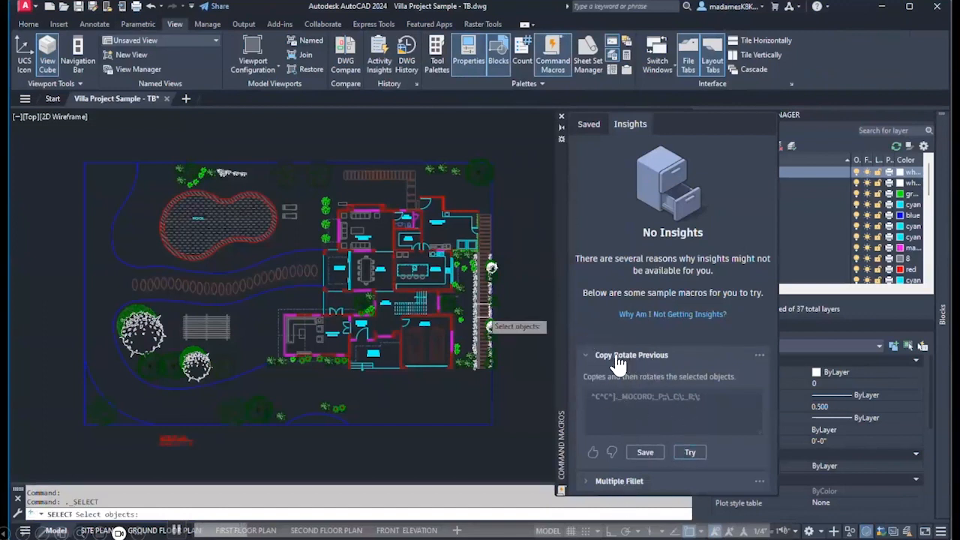
{"action": "scroll", "coordinate": [405, 339], "scroll_direction": "up", "scroll_amount": 2}
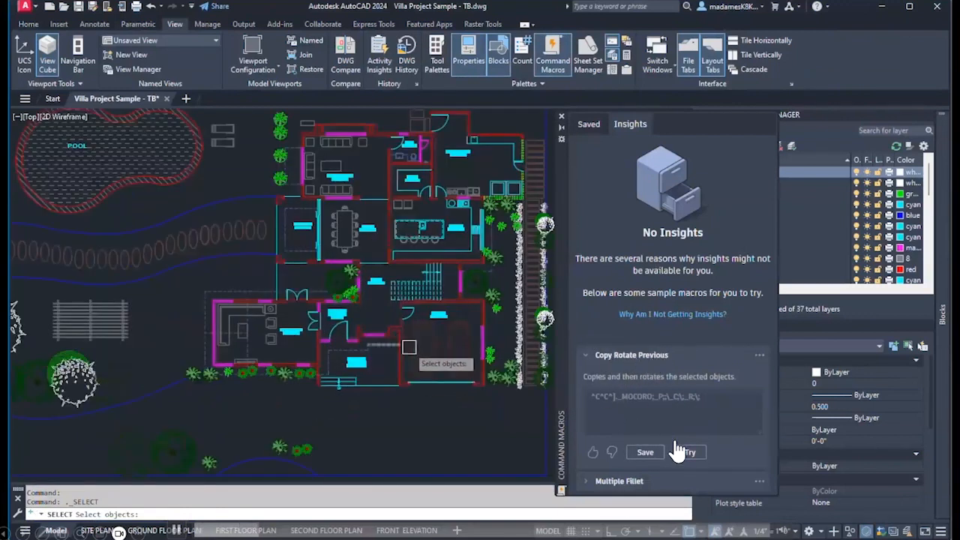
{"action": "scroll", "coordinate": [411, 345], "scroll_direction": "down", "scroll_amount": 2}
{"action": "scroll", "coordinate": [328, 371], "scroll_direction": "up", "scroll_amount": 4}
{"action": "left_click", "coordinate": [317, 302]}
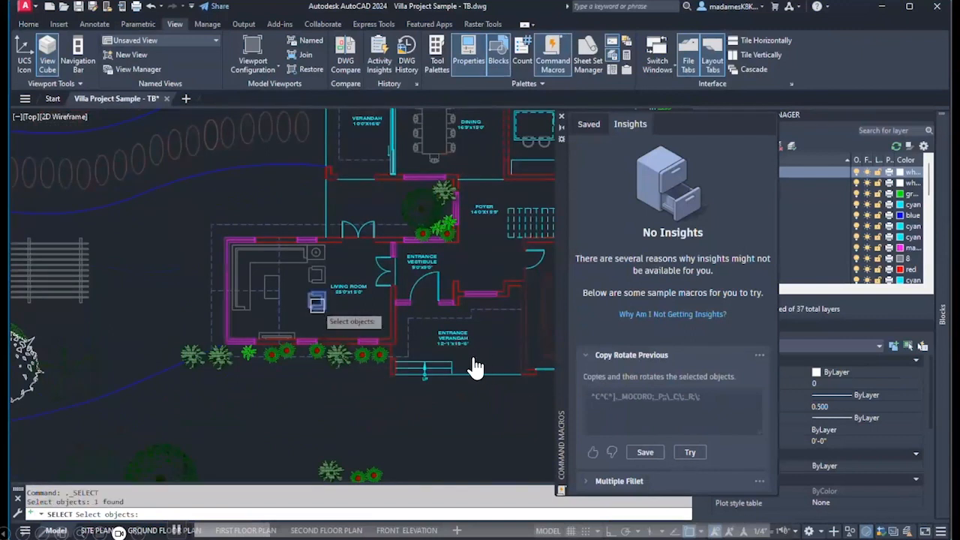
{"action": "scroll", "coordinate": [317, 302], "scroll_direction": "up", "scroll_amount": 4}
{"action": "key", "text": "Return"}
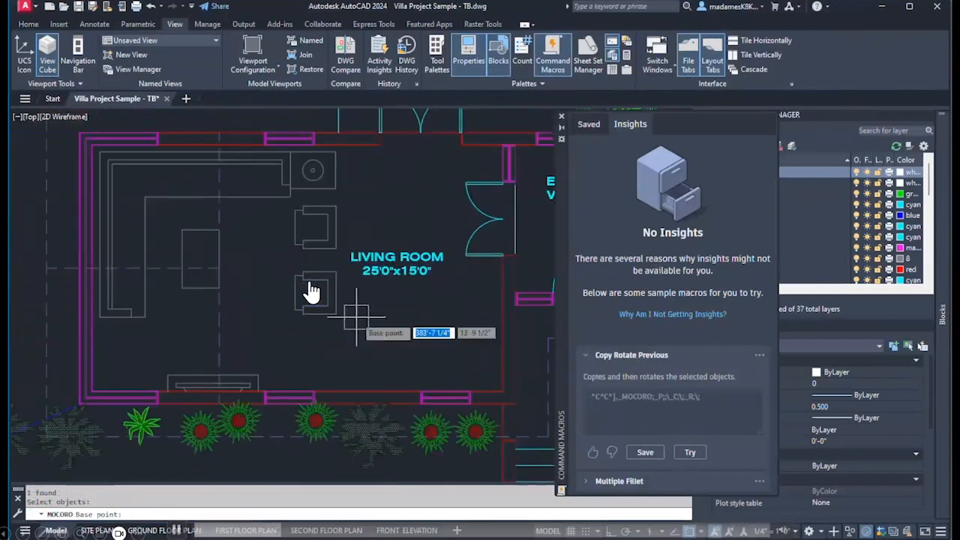
- Place the armchair copy directly below the original from its lower-right corner, and rotate it a quarter turn clockwise
{"action": "left_click", "coordinate": [336, 315]}
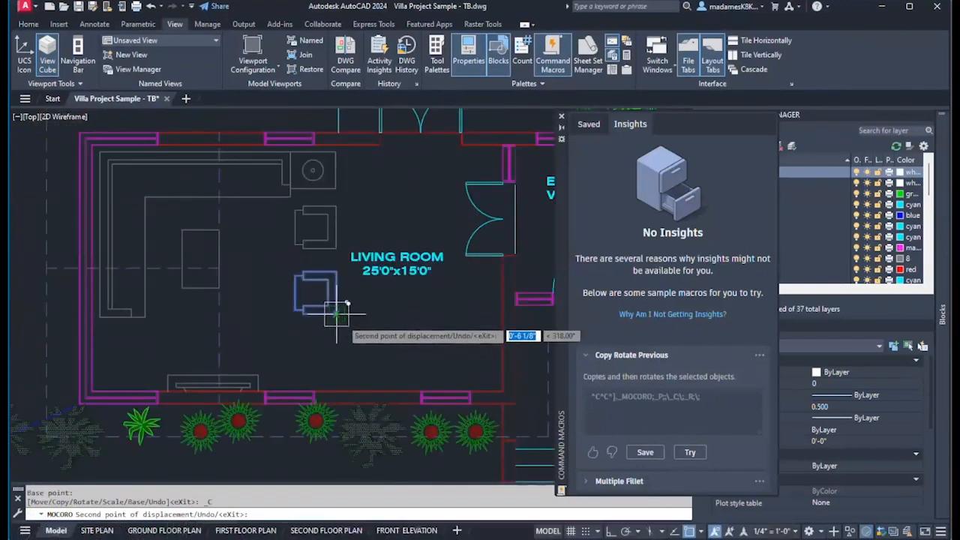
{"action": "left_click", "coordinate": [337, 370]}
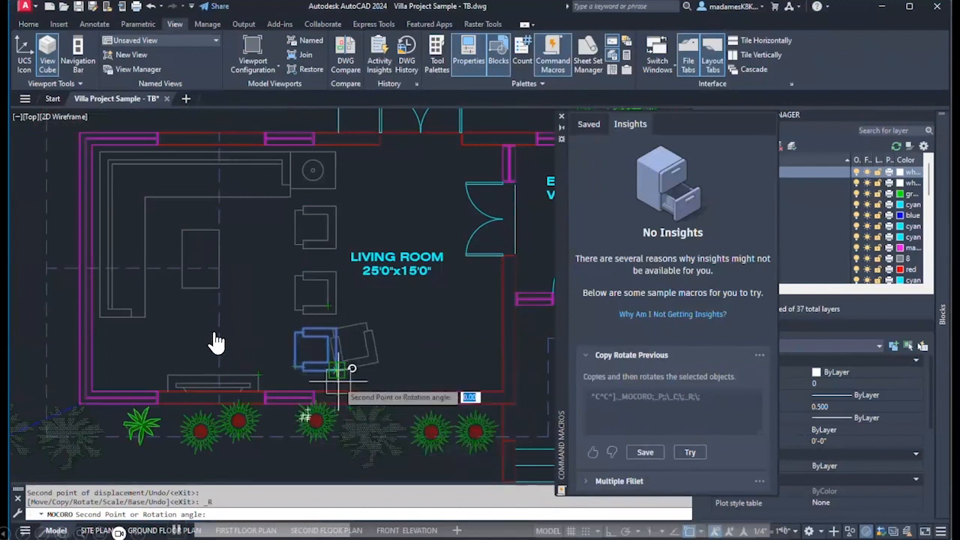
{"action": "scroll", "coordinate": [341, 379], "scroll_direction": "up", "scroll_amount": 4}
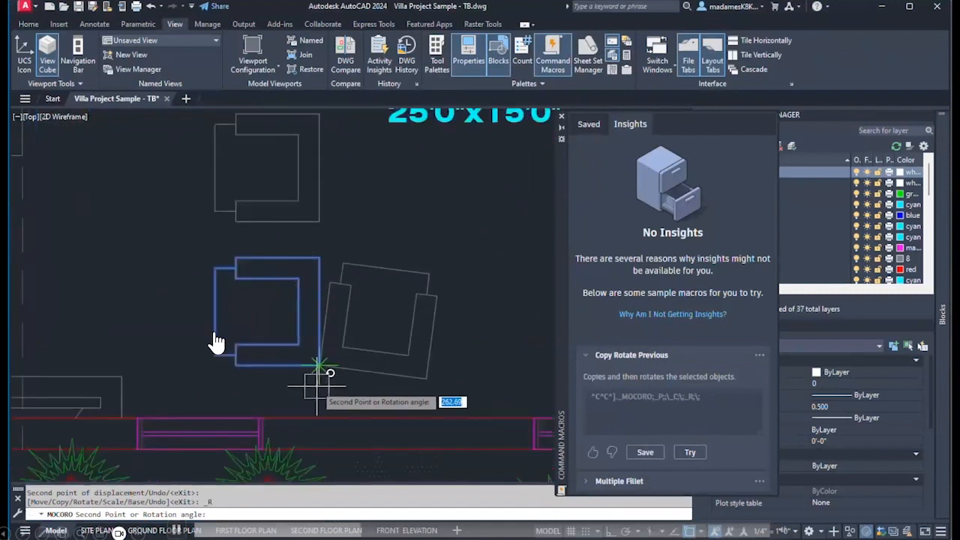
{"action": "left_click", "coordinate": [335, 381]}
{"action": "key", "text": "Return"}
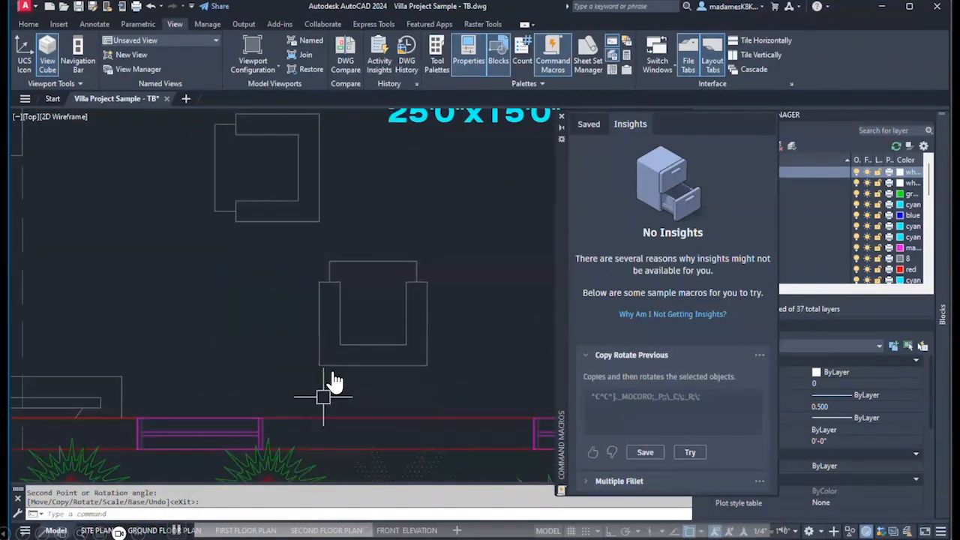
- Move the rotated armchair horizontally to the left with ortho on, toward the wall unit in the living room
{"action": "scroll", "coordinate": [336, 381], "scroll_direction": "down", "scroll_amount": 3}
{"action": "left_click", "coordinate": [378, 357]}
{"action": "left_click", "coordinate": [334, 358]}
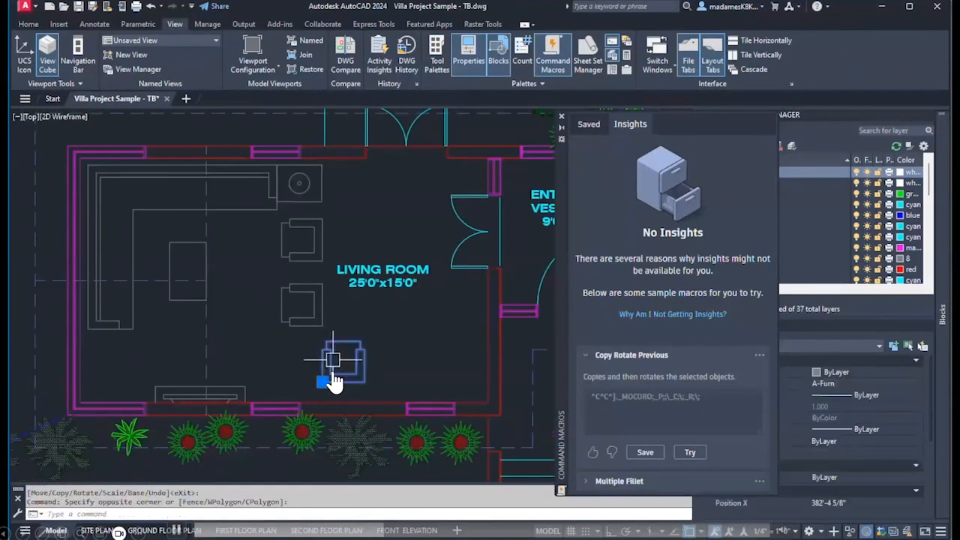
{"action": "key", "text": "Return"}
{"action": "left_click", "coordinate": [414, 359]}
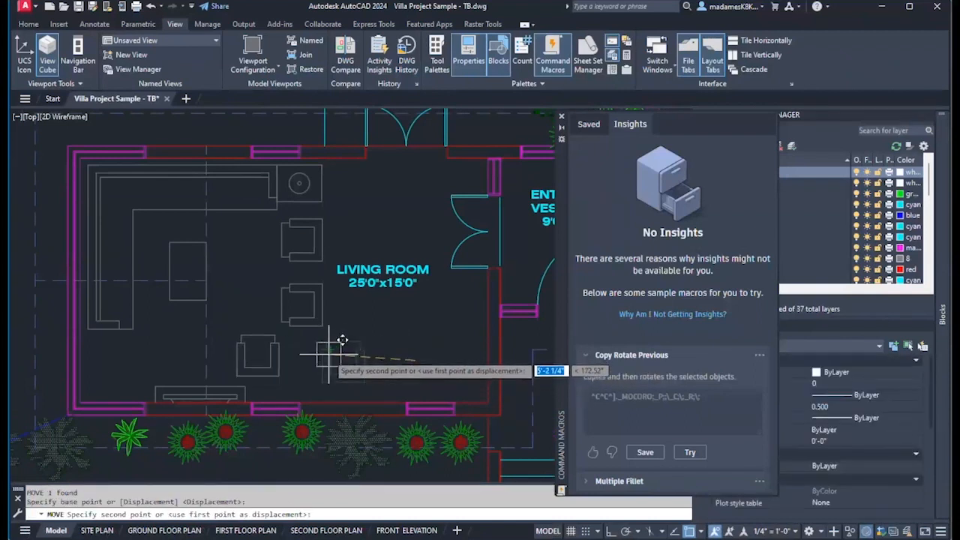
{"action": "scroll", "coordinate": [339, 360], "scroll_direction": "up", "scroll_amount": 4}
{"action": "scroll", "coordinate": [344, 360], "scroll_direction": "down", "scroll_amount": 2}
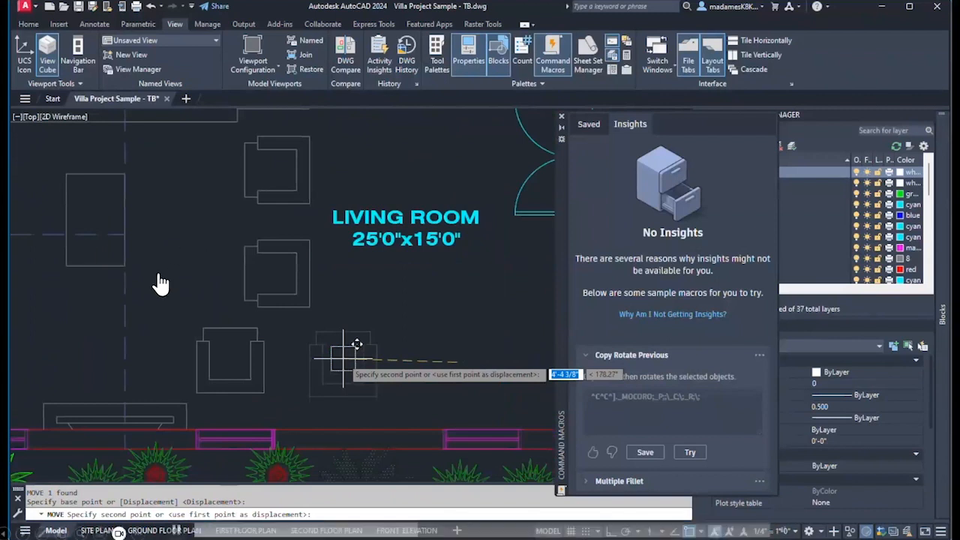
{"action": "key", "text": "F8"}
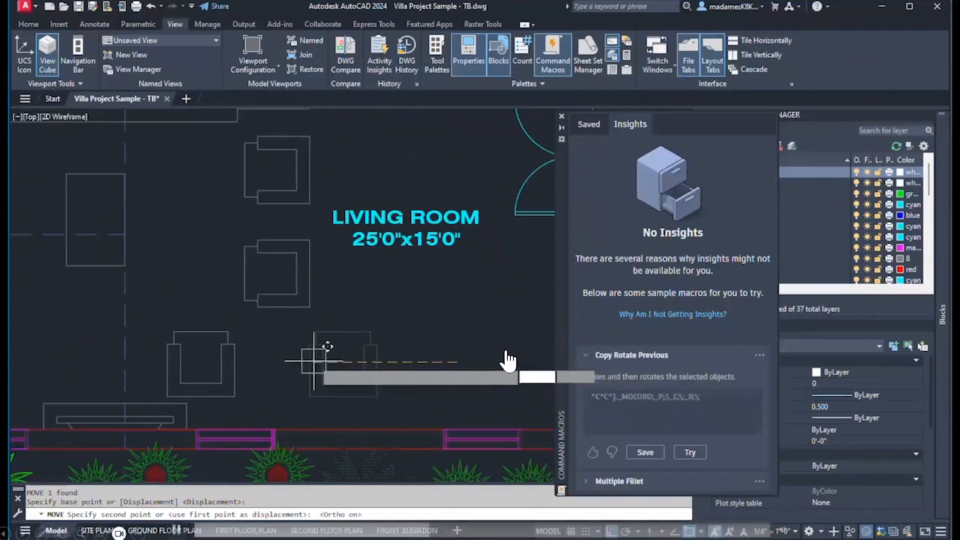
{"action": "left_click", "coordinate": [319, 362]}
- Move the rotated armchair slightly up, away from the lower wall of the living room
{"action": "scroll", "coordinate": [317, 360], "scroll_direction": "down", "scroll_amount": 2}
{"action": "left_click", "coordinate": [313, 364]}
{"action": "left_click", "coordinate": [263, 354]}
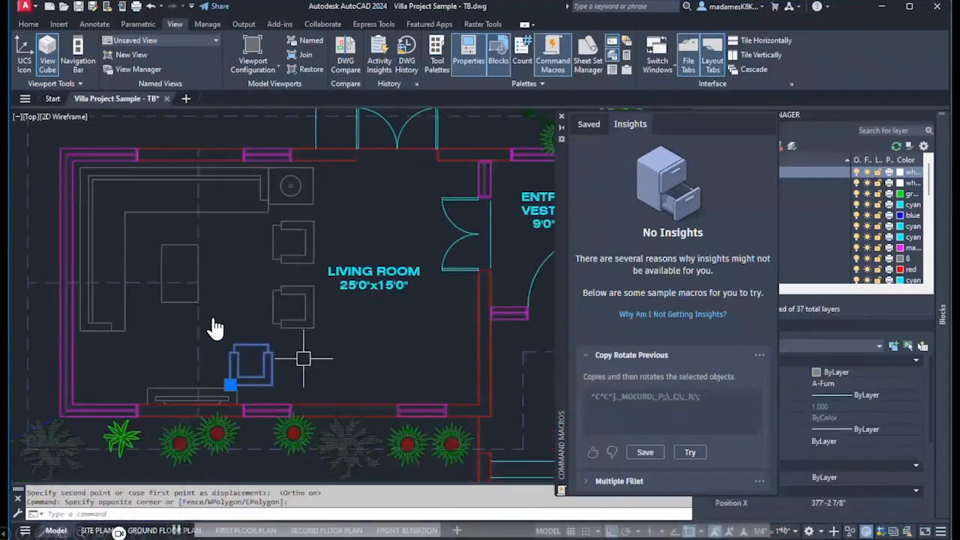
{"action": "type", "text": "M"}
{"action": "key", "text": "Return"}
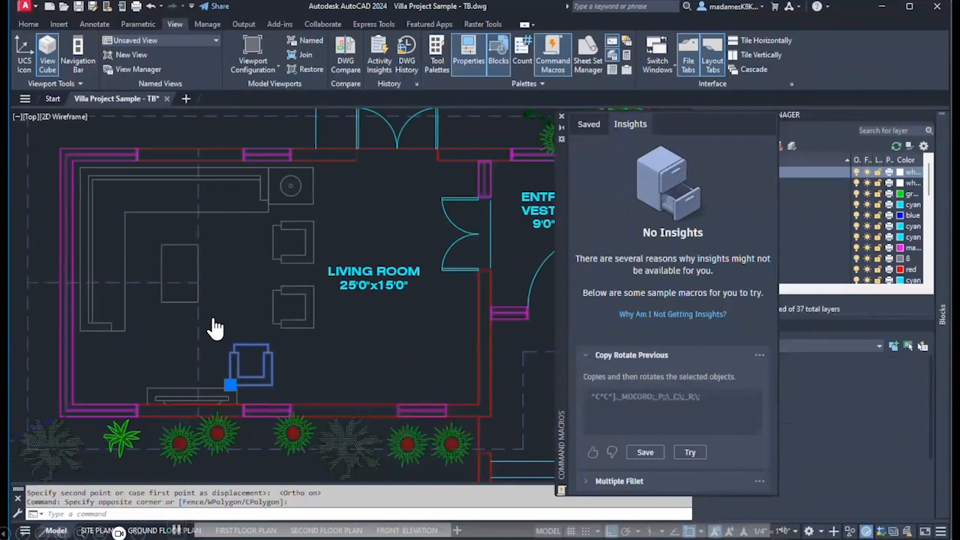
{"action": "left_click", "coordinate": [345, 373]}
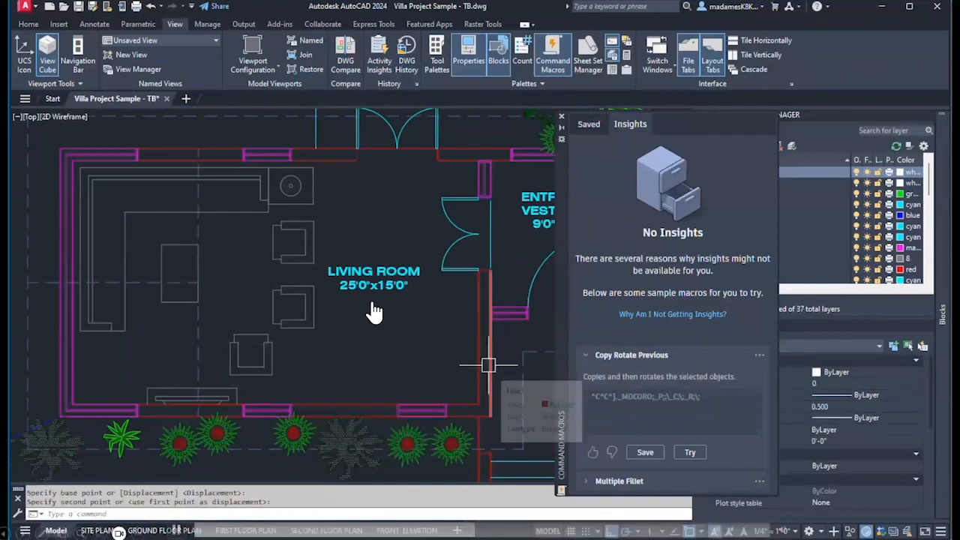
- Save the Copy Rotate Previous macro, and expand the Multiple Fillet sample macro among the insights
{"action": "scroll", "coordinate": [407, 326], "scroll_direction": "down", "scroll_amount": 3}
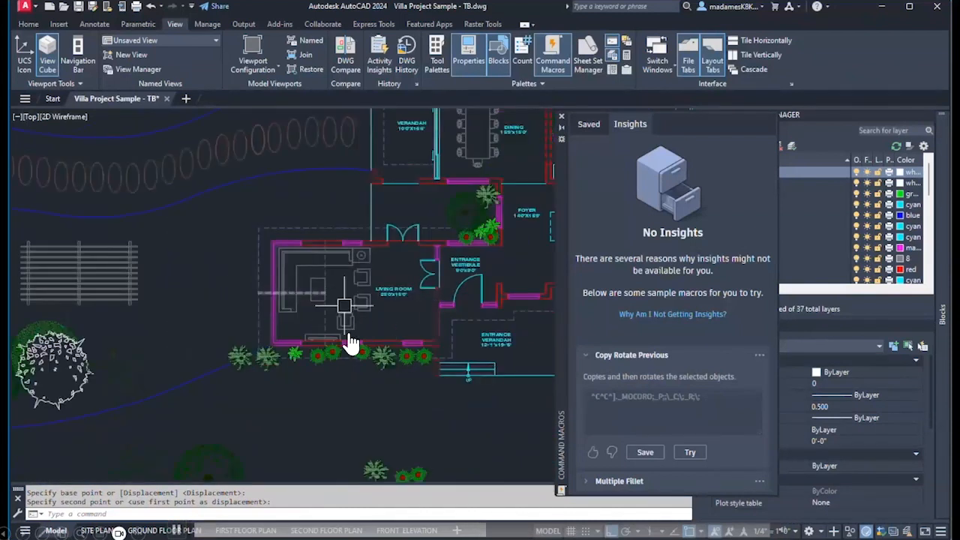
{"action": "left_click", "coordinate": [645, 453]}
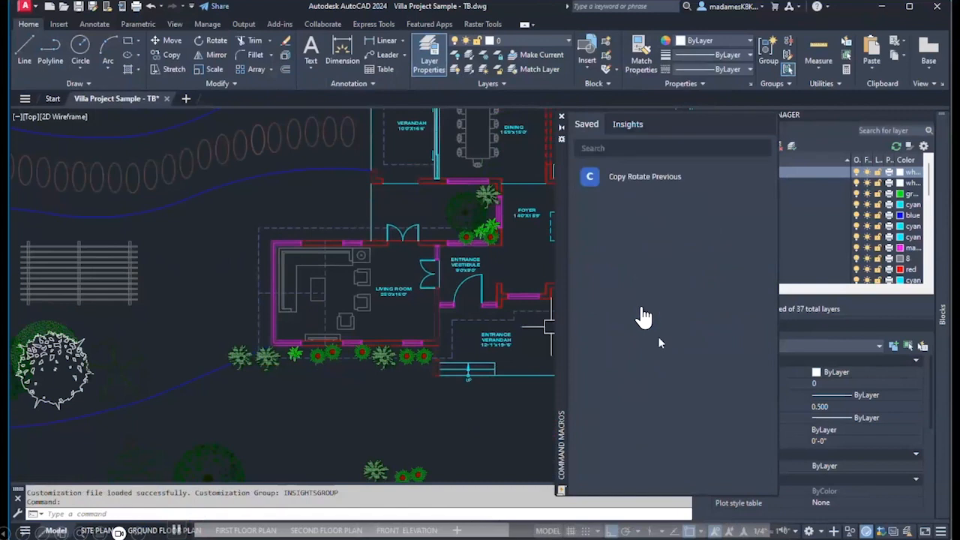
{"action": "left_click", "coordinate": [630, 125]}
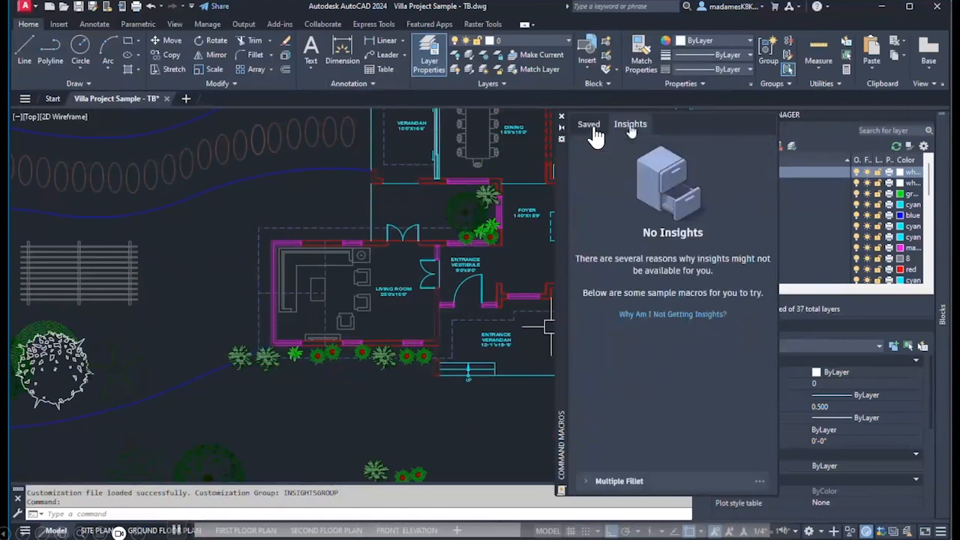
{"action": "left_click", "coordinate": [586, 481]}
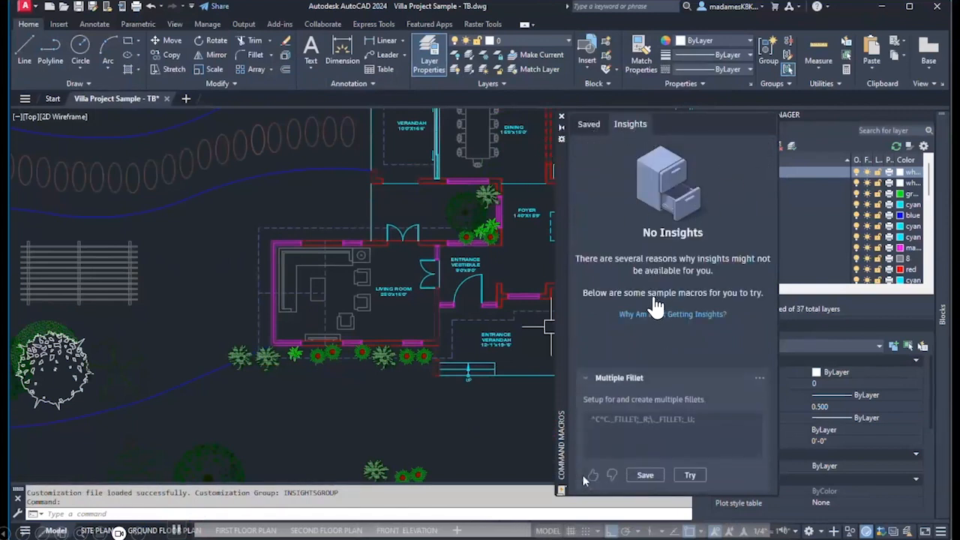
- Draw a small rectangle in the empty area below the living room and entrance verandah
{"action": "middle_click_drag", "start_coordinate": [423, 386], "coordinate": [363, 340]}
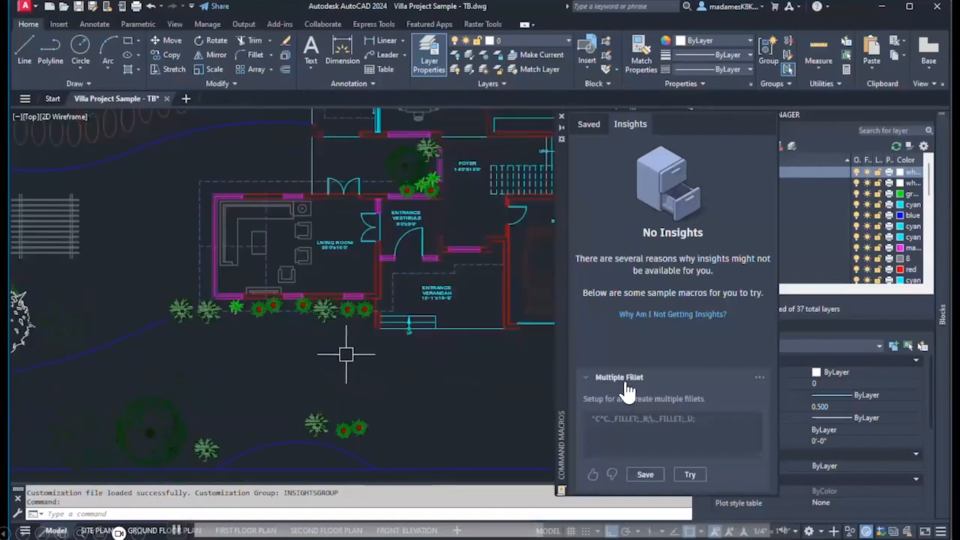
{"action": "type", "text": "REC"}
{"action": "key", "text": "Return"}
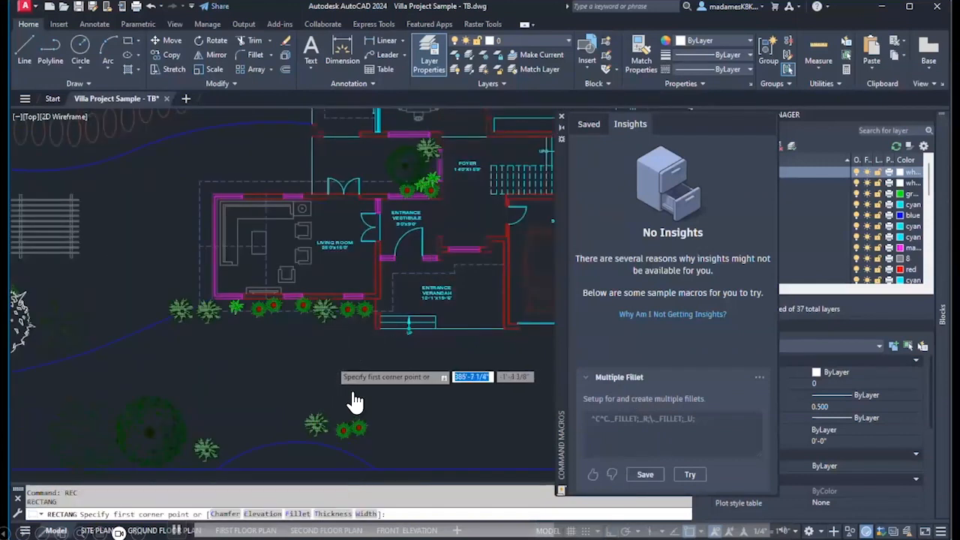
{"action": "scroll", "coordinate": [331, 356], "scroll_direction": "up", "scroll_amount": 3}
{"action": "left_click", "coordinate": [301, 360]}
{"action": "left_click", "coordinate": [366, 404]}
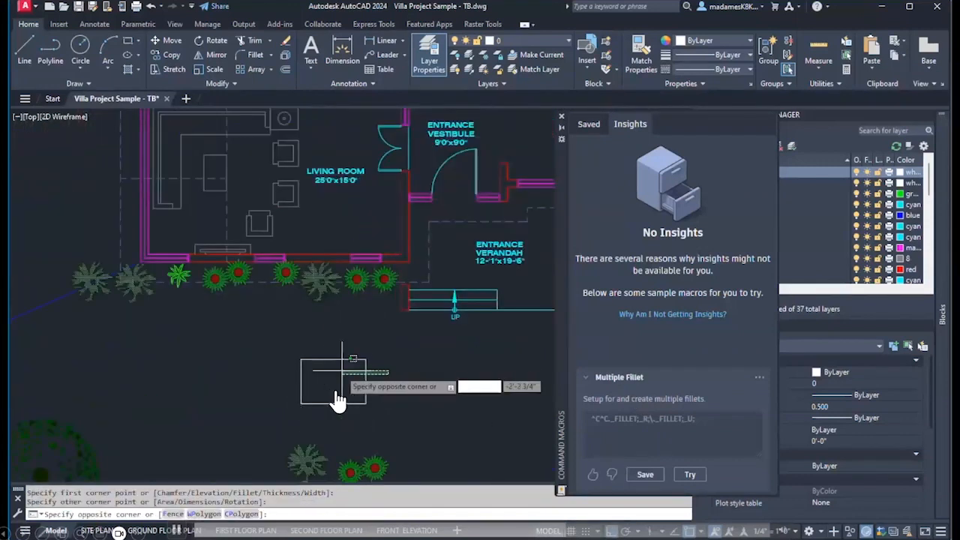
- Copy the rectangle about 5'-8" horizontally to the right so that the two overlap
{"action": "type", "text": "co"}
{"action": "key", "text": "Return"}
{"action": "left_click", "coordinate": [346, 377]}
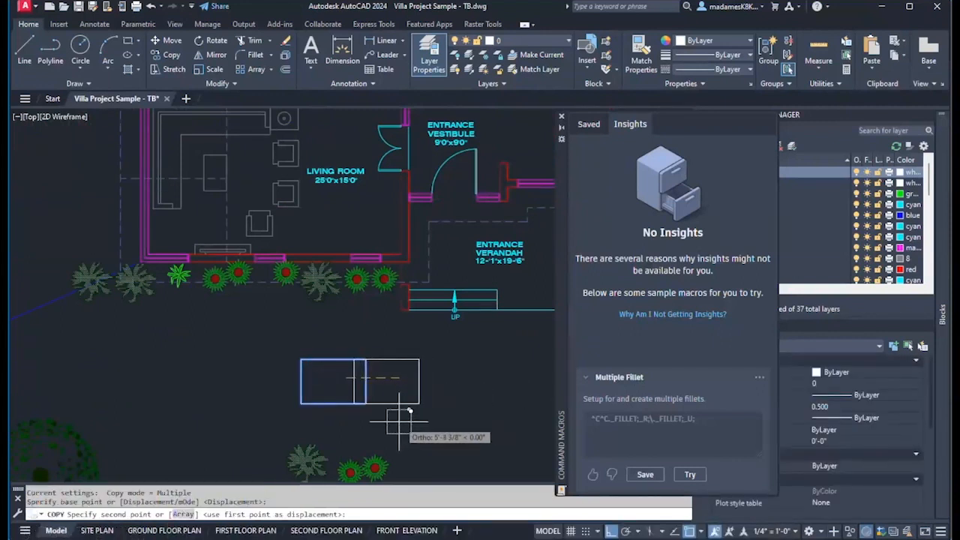
{"action": "left_click", "coordinate": [399, 422]}
{"action": "key", "text": "Escape"}
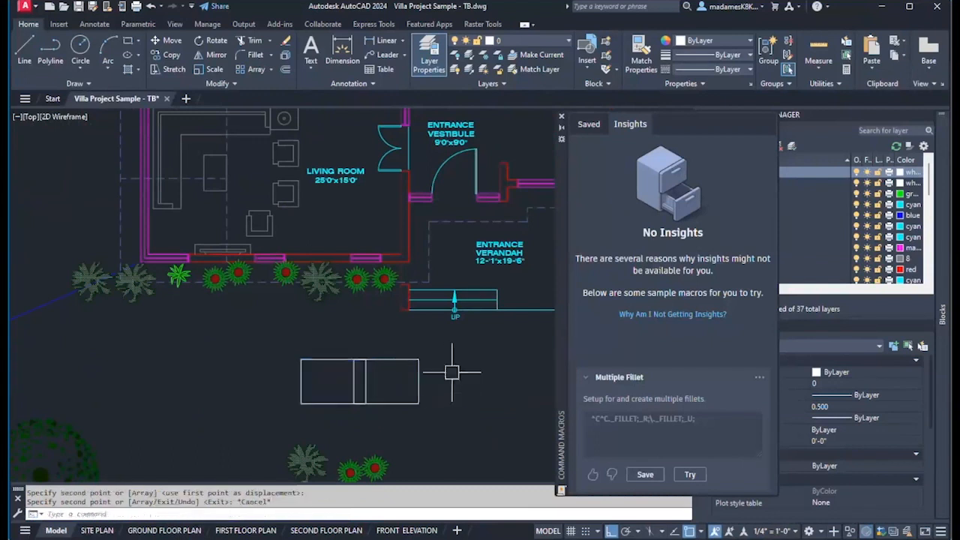
- Move the copied rectangle straight down so that it overlaps only the first rectangle's lower-right corner
{"action": "left_click", "coordinate": [450, 374]}
{"action": "left_click", "coordinate": [392, 381]}
{"action": "key", "text": "Return"}
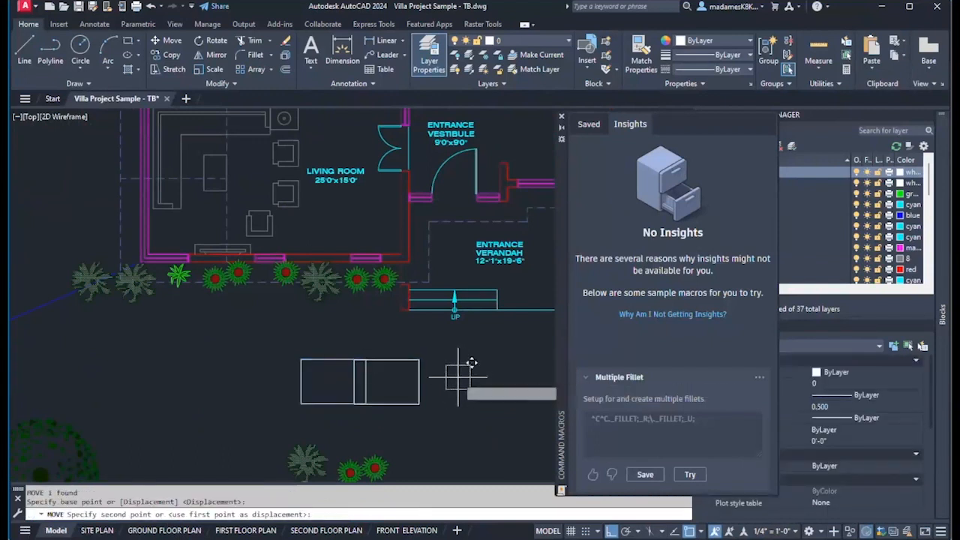
{"action": "left_click", "coordinate": [463, 376]}
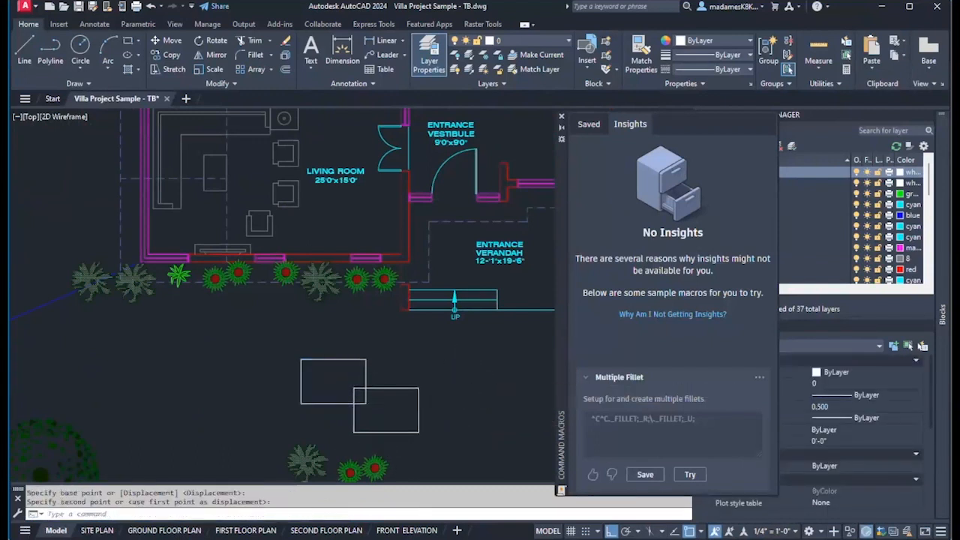
- Try the Multiple Fillet macro with radius 0'-0", joining the first rectangle's right edge to the second rectangle's top edge
{"action": "scroll", "coordinate": [366, 447], "scroll_direction": "up", "scroll_amount": 2}
{"action": "scroll", "coordinate": [363, 394], "scroll_direction": "down", "scroll_amount": 2}
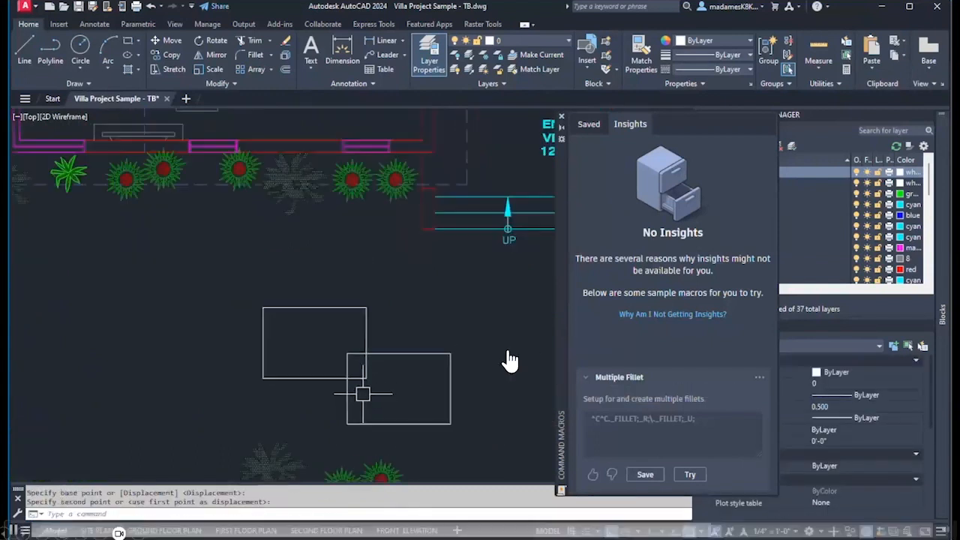
{"action": "left_click", "coordinate": [689, 475]}
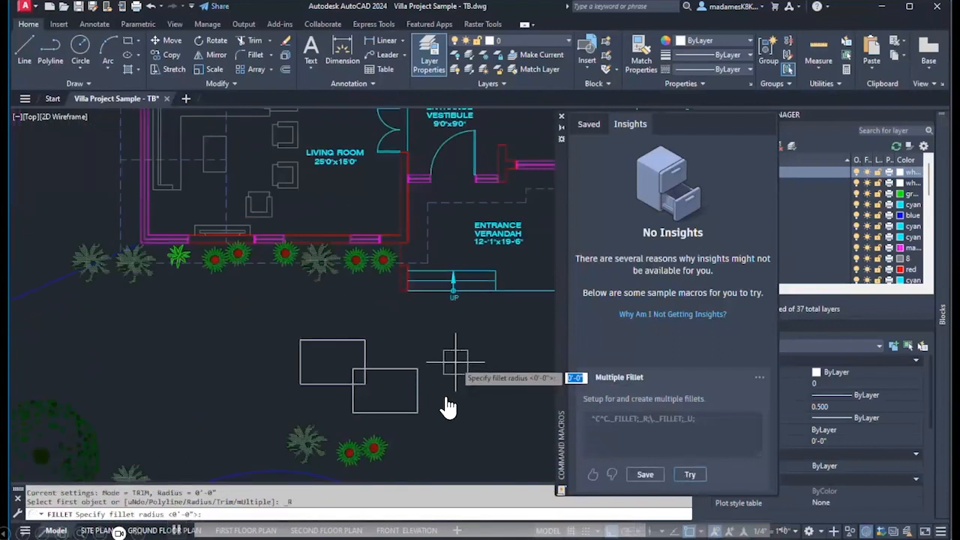
{"action": "key", "text": "Return"}
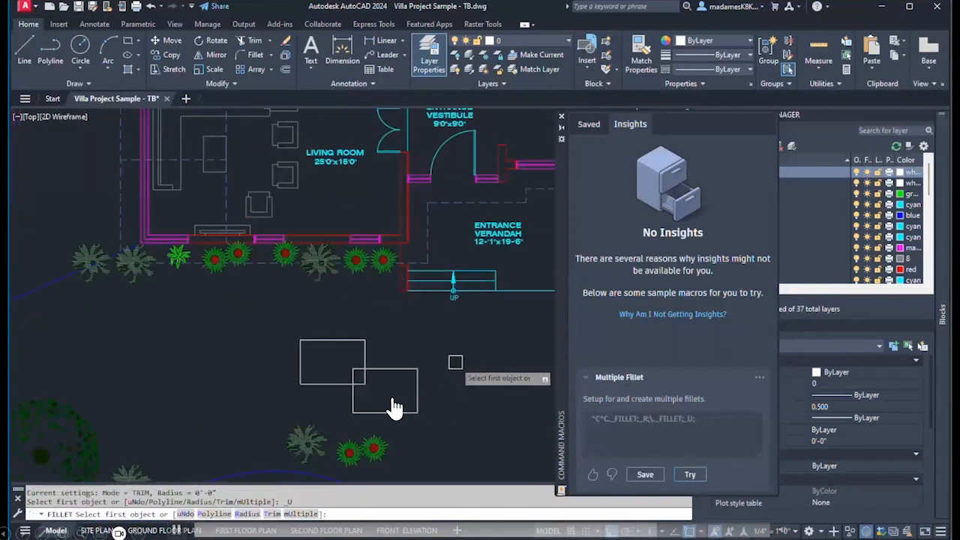
{"action": "scroll", "coordinate": [379, 384], "scroll_direction": "up", "scroll_amount": 3}
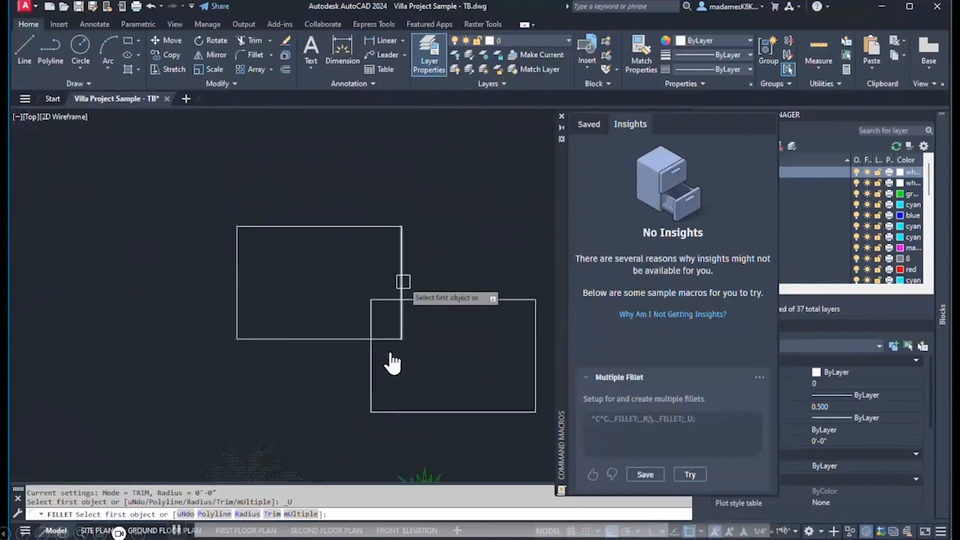
{"action": "left_click", "coordinate": [403, 282]}
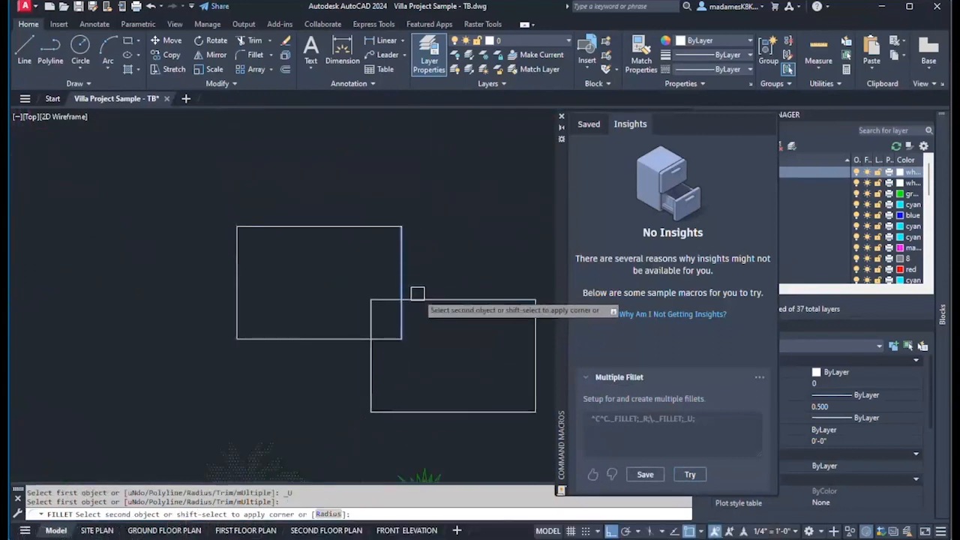
{"action": "left_click", "coordinate": [420, 298]}
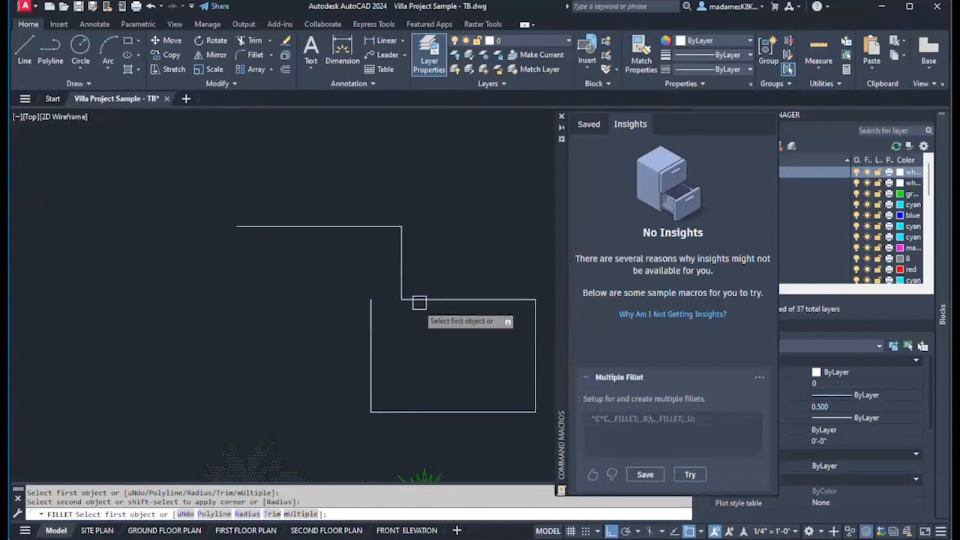
- Fillet the second rectangle's left edge with its bottom edge, and finish the Multiple Fillet macro
{"action": "left_click", "coordinate": [371, 334]}
{"action": "left_click", "coordinate": [388, 411]}
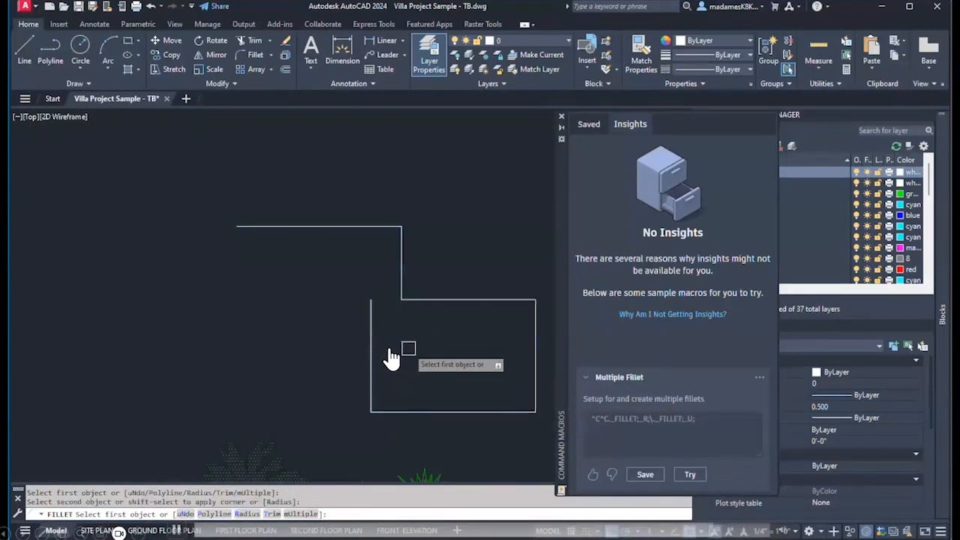
{"action": "key", "text": "Return"}
- Save the Multiple Fillet sample macro to the saved command macros
{"action": "scroll", "coordinate": [327, 341], "scroll_direction": "down", "scroll_amount": 4}
{"action": "scroll", "coordinate": [327, 341], "scroll_direction": "down", "scroll_amount": 2}
{"action": "scroll", "coordinate": [330, 353], "scroll_direction": "down", "scroll_amount": 1}
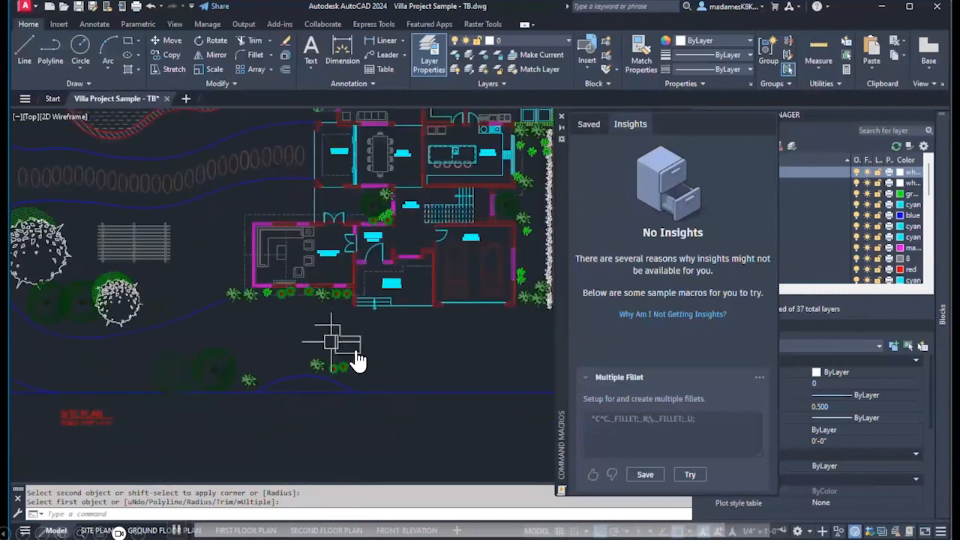
{"action": "scroll", "coordinate": [330, 360], "scroll_direction": "up", "scroll_amount": 1}
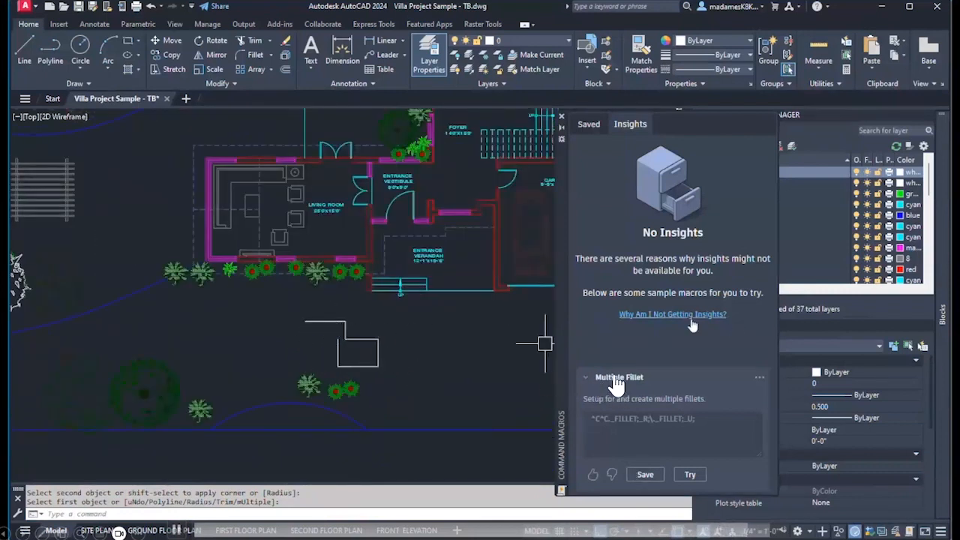
{"action": "left_click", "coordinate": [645, 475]}
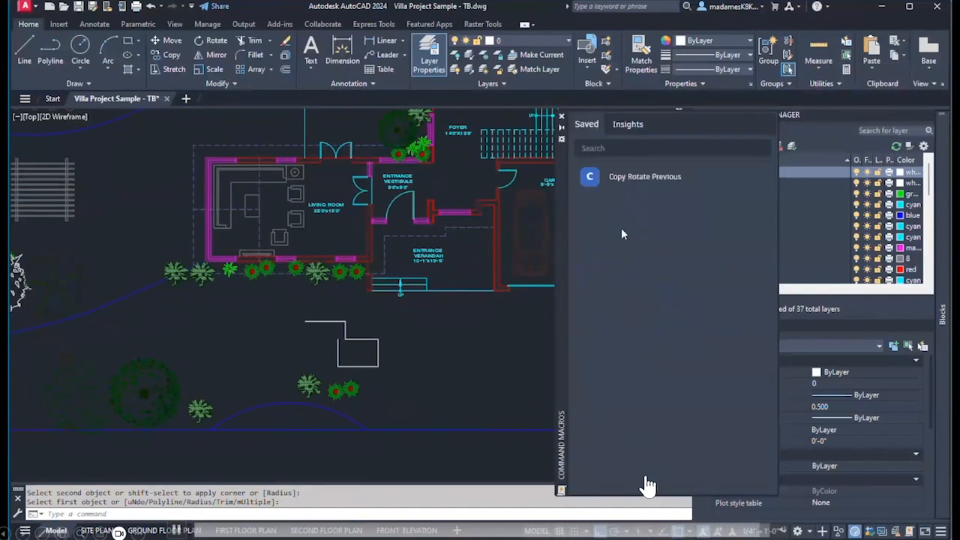
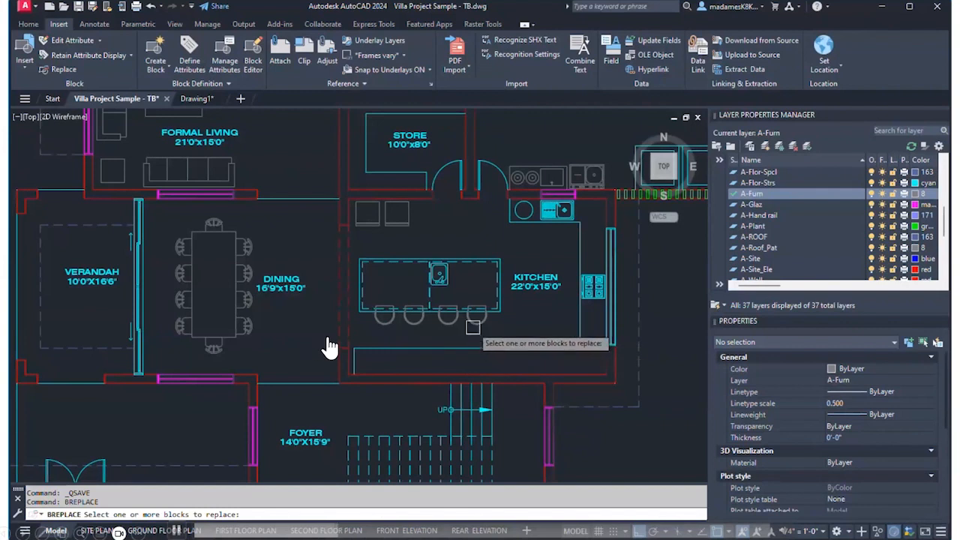
- Replace the four stools at the kitchen island with the recent block Chair 1, choosing to redefine the existing block
{"action": "left_click", "coordinate": [448, 316]}
{"action": "left_click", "coordinate": [414, 317]}
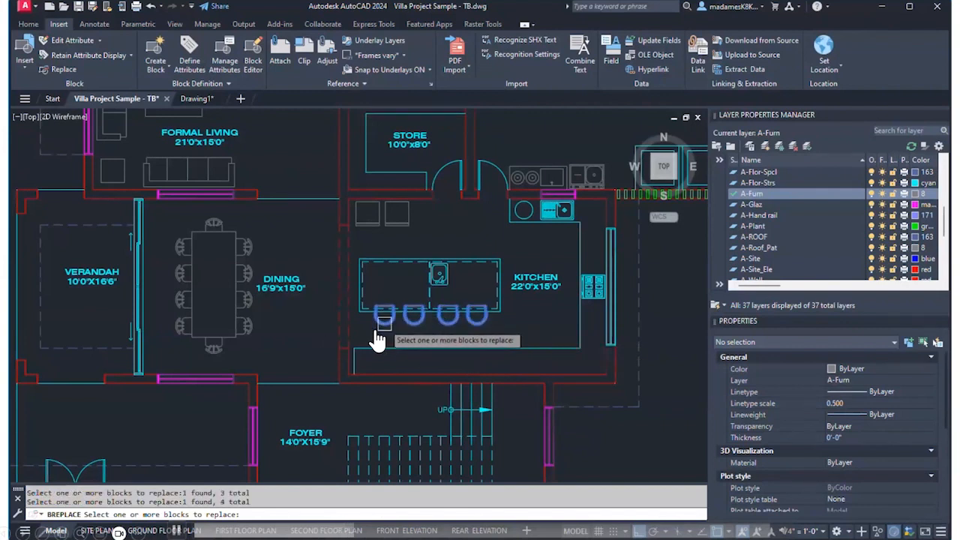
{"action": "left_click", "coordinate": [384, 321]}
{"action": "key", "text": "Return"}
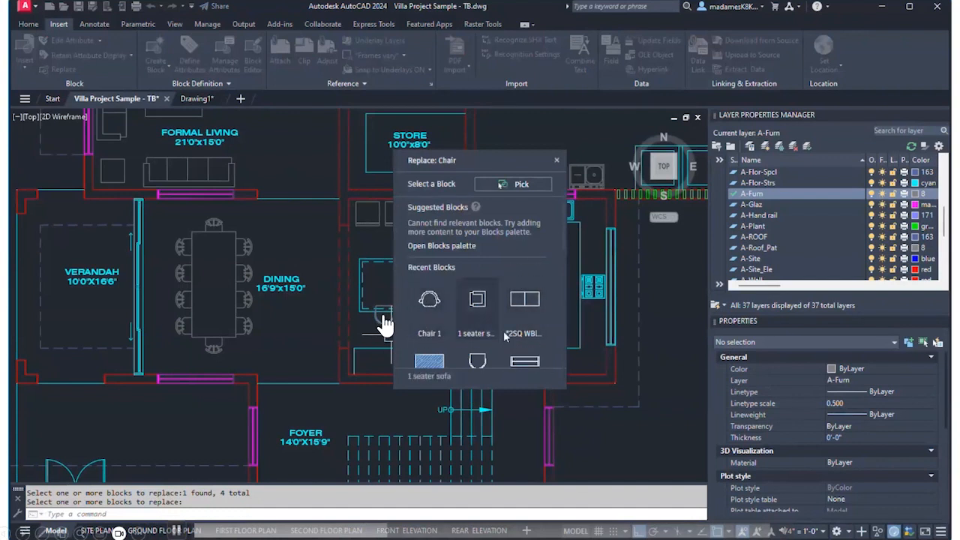
{"action": "scroll", "coordinate": [442, 284], "scroll_direction": "down", "scroll_amount": 1}
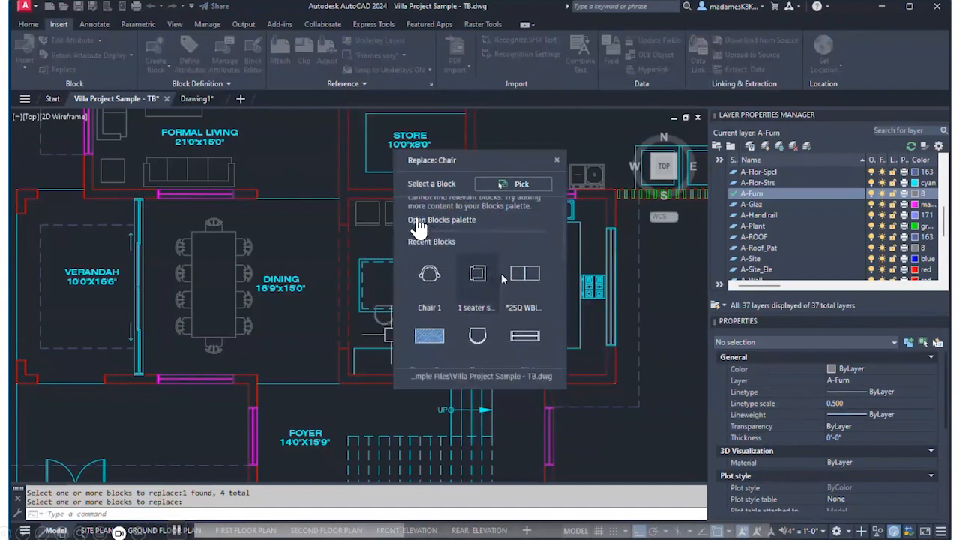
{"action": "left_click", "coordinate": [439, 278]}
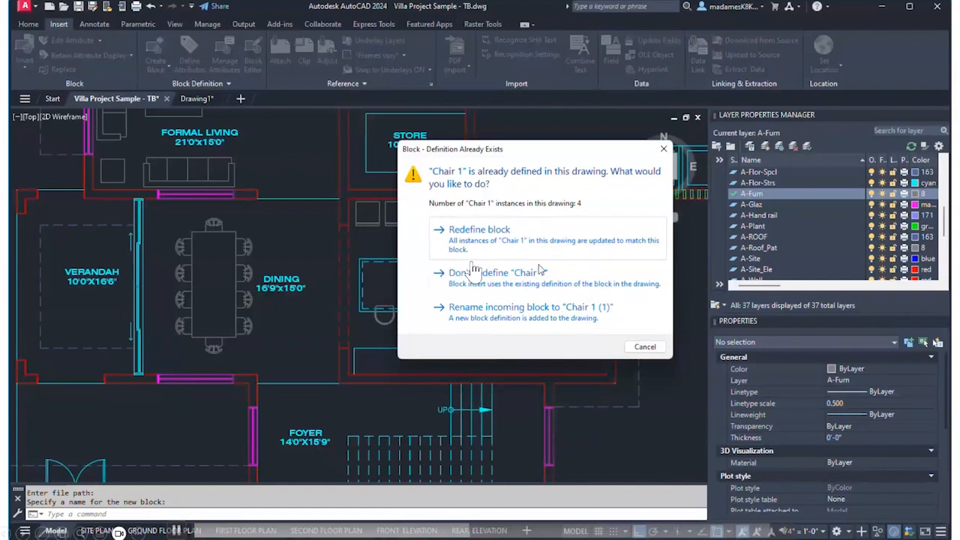
{"action": "left_click", "coordinate": [499, 246]}
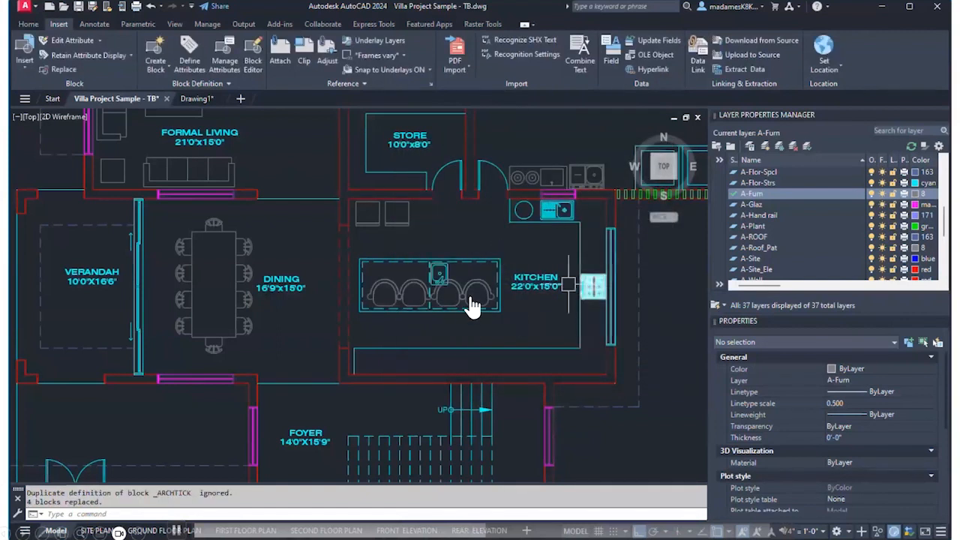
- Move the four replaced chairs straight down about 1'-10" so that they straddle the kitchen island's lower edge
{"action": "scroll", "coordinate": [458, 303], "scroll_direction": "up", "scroll_amount": 3}
{"action": "left_click", "coordinate": [488, 303]}
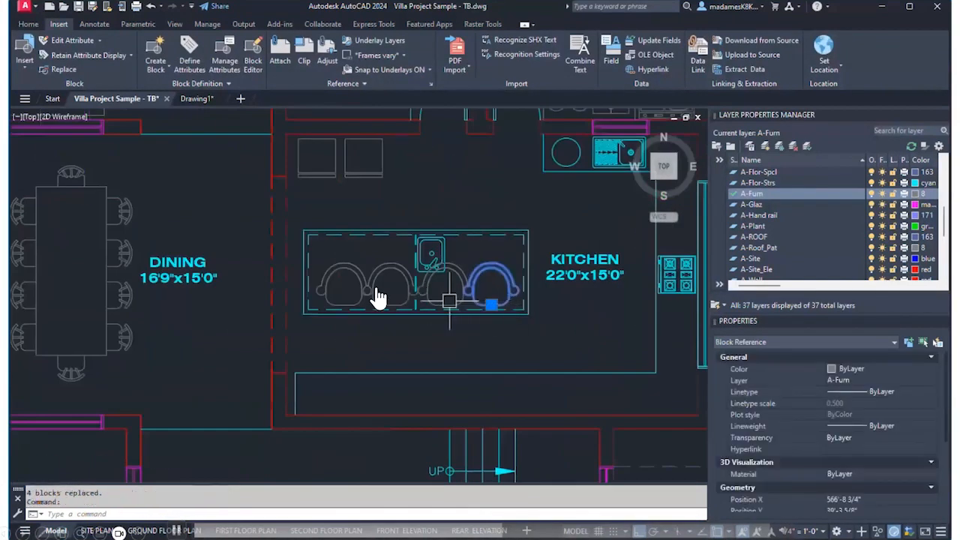
{"action": "left_click", "coordinate": [445, 305]}
{"action": "left_click", "coordinate": [391, 305]}
{"action": "left_click", "coordinate": [343, 293]}
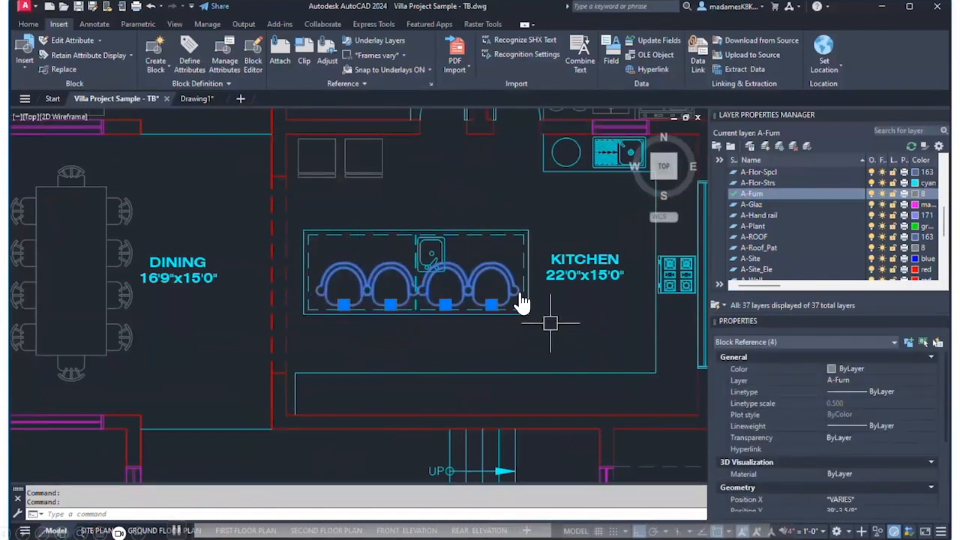
{"action": "type", "text": "m"}
{"action": "key", "text": "Return"}
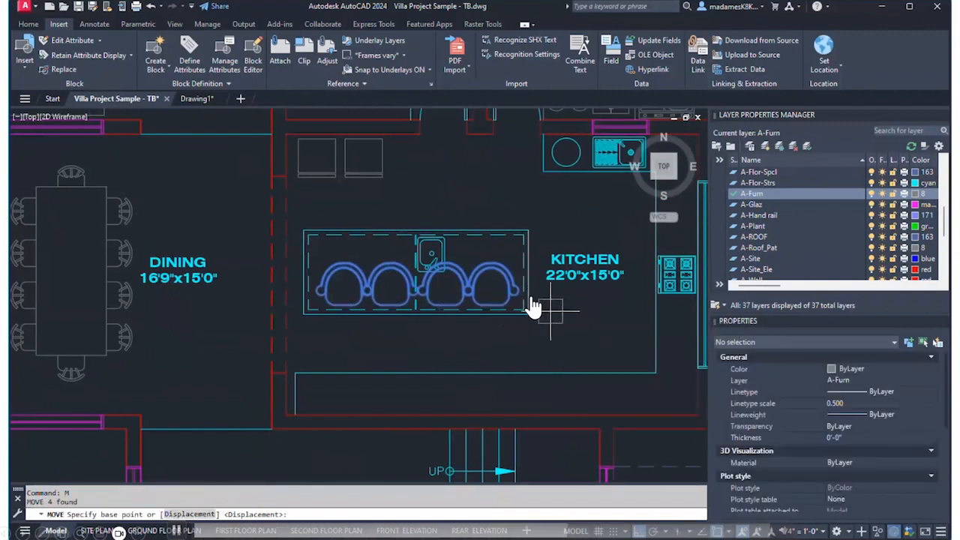
{"action": "left_click", "coordinate": [550, 308]}
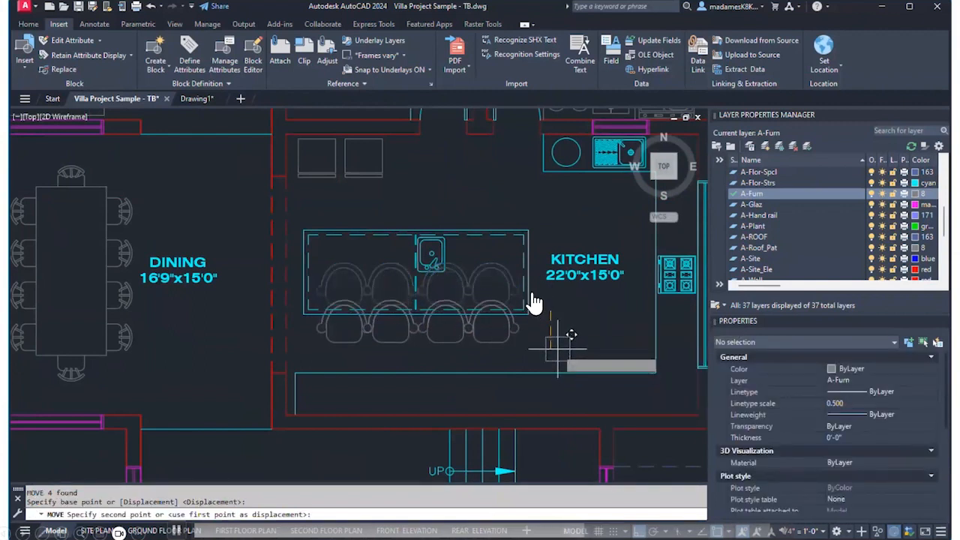
{"action": "left_click", "coordinate": [559, 344]}
- Mirror the four island chairs about a horizontal line along the island's lower edge, erasing the source objects
{"action": "left_click", "coordinate": [469, 334]}
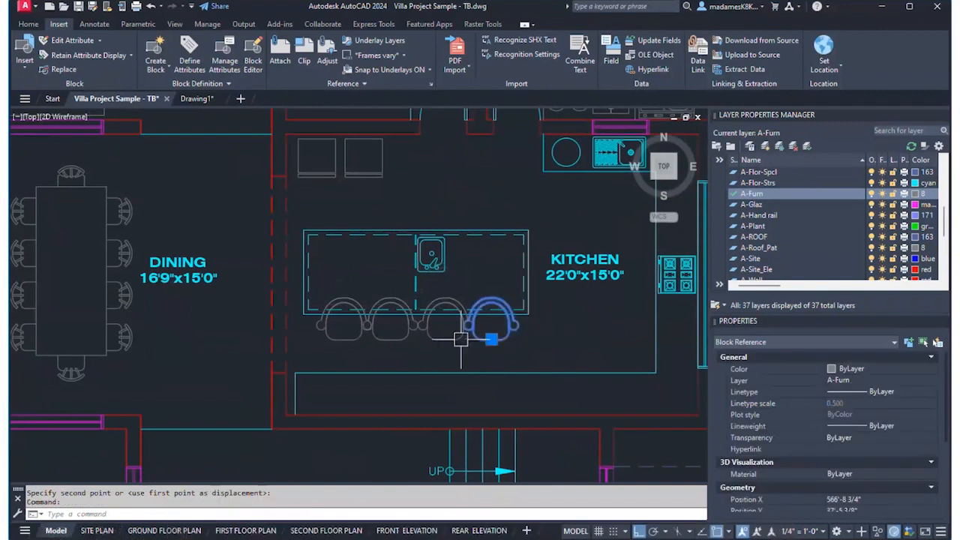
{"action": "left_click", "coordinate": [455, 340]}
{"action": "left_click", "coordinate": [404, 341]}
{"action": "left_click", "coordinate": [354, 342]}
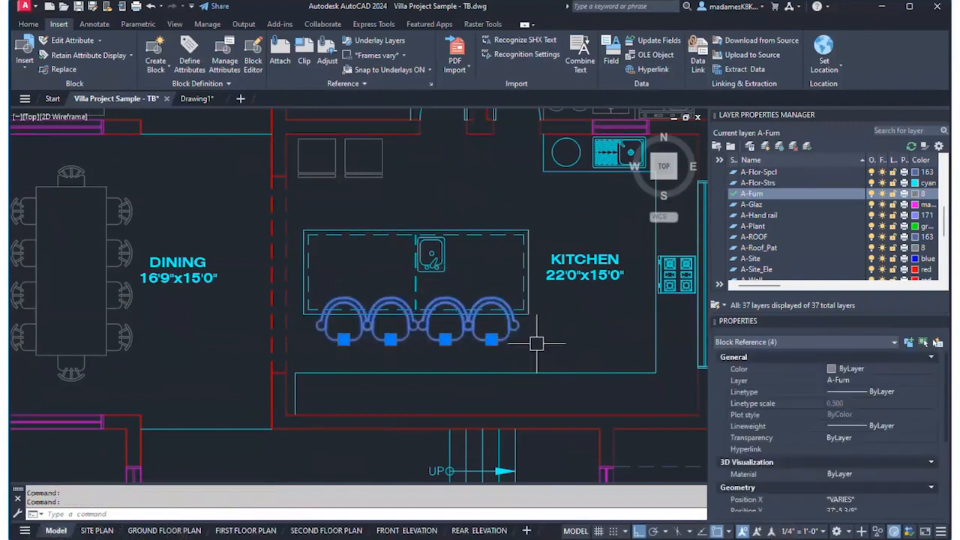
{"action": "key", "text": "Return"}
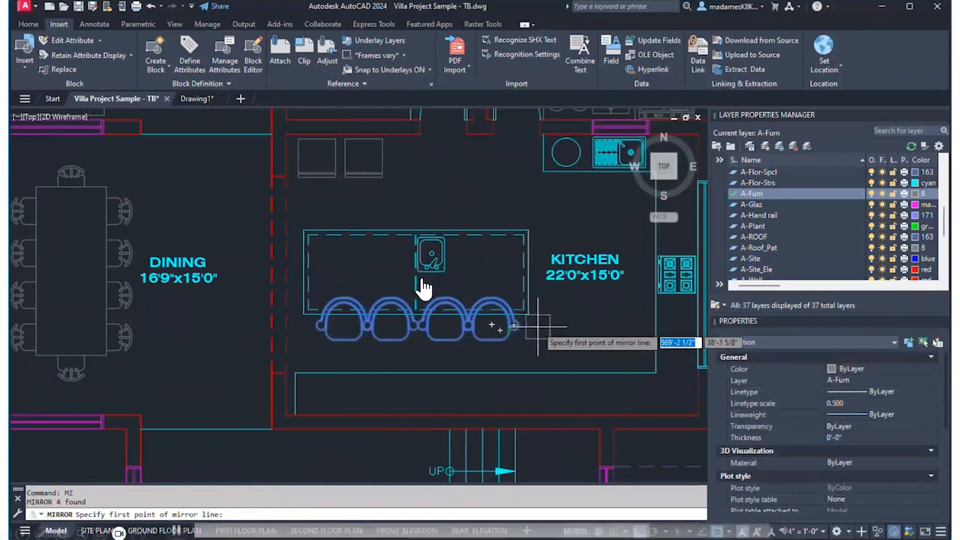
{"action": "scroll", "coordinate": [537, 327], "scroll_direction": "up", "scroll_amount": 2}
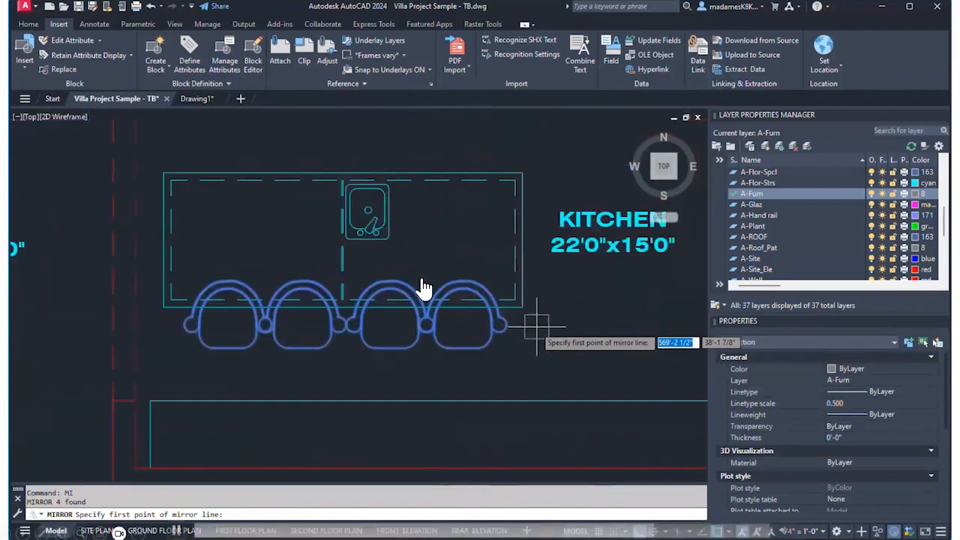
{"action": "left_click", "coordinate": [487, 306]}
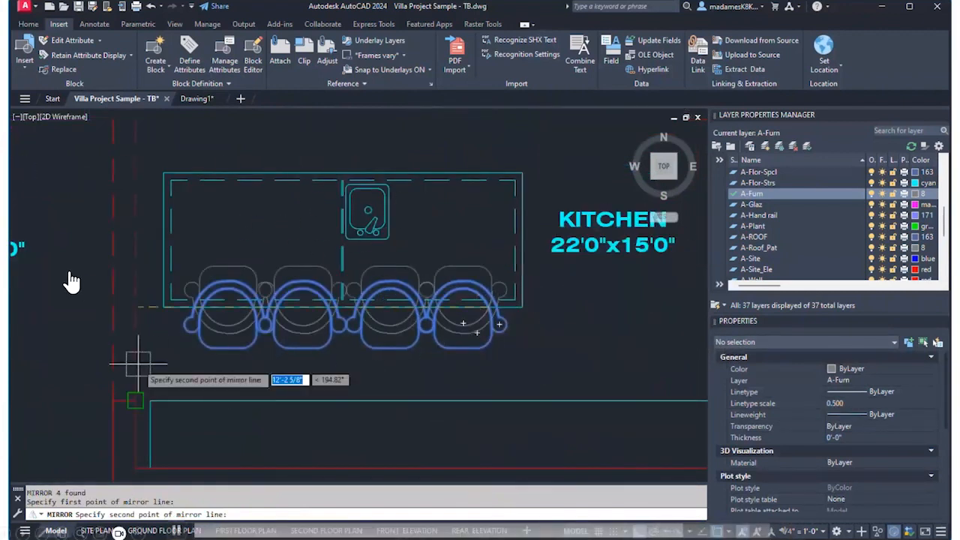
{"action": "left_click", "coordinate": [72, 362]}
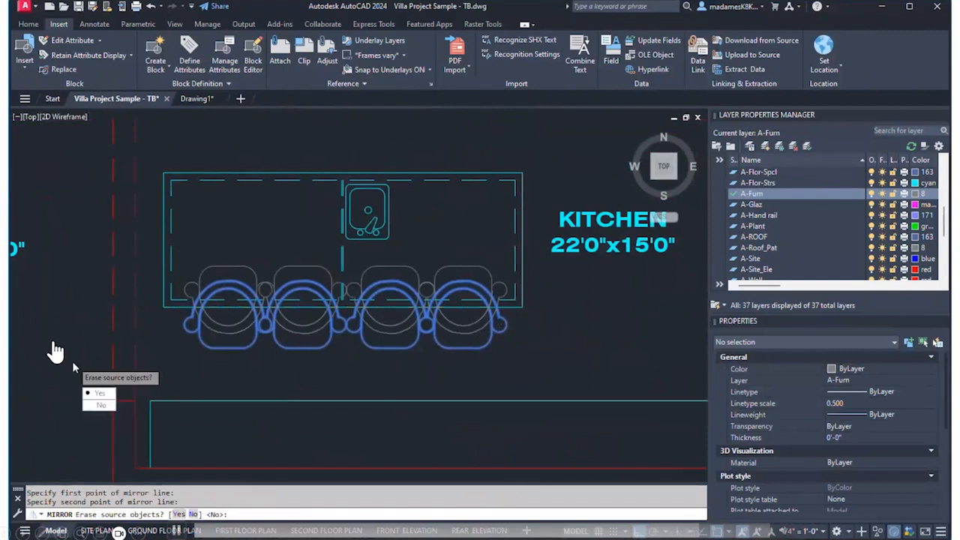
{"action": "left_click", "coordinate": [73, 362]}
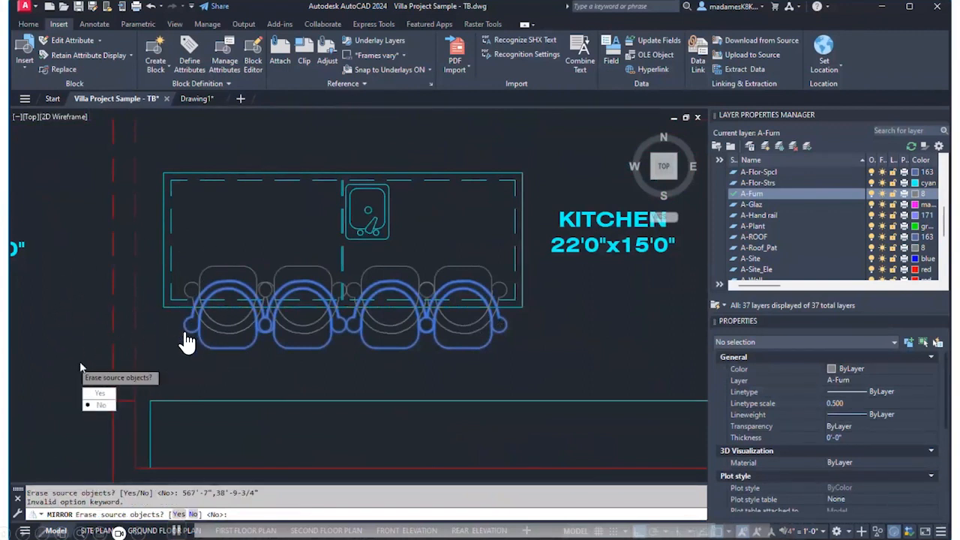
{"action": "type", "text": "y"}
{"action": "key", "text": "Return"}
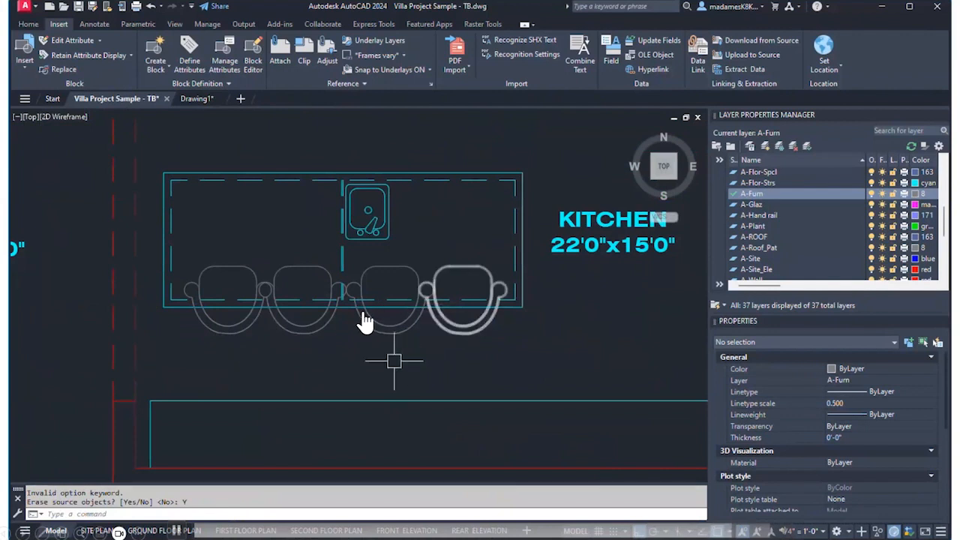
{"action": "scroll", "coordinate": [405, 356], "scroll_direction": "down", "scroll_amount": 3}
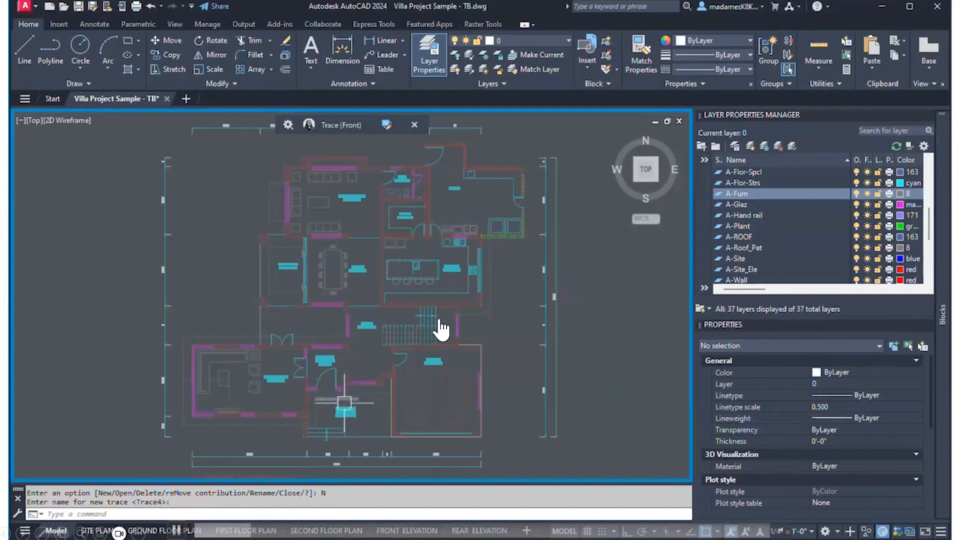
- Make A-Furn the current layer and insert one chairr block in the trace, in the foyer's lower part near the garage door
{"action": "scroll", "coordinate": [344, 392], "scroll_direction": "up", "scroll_amount": 5}
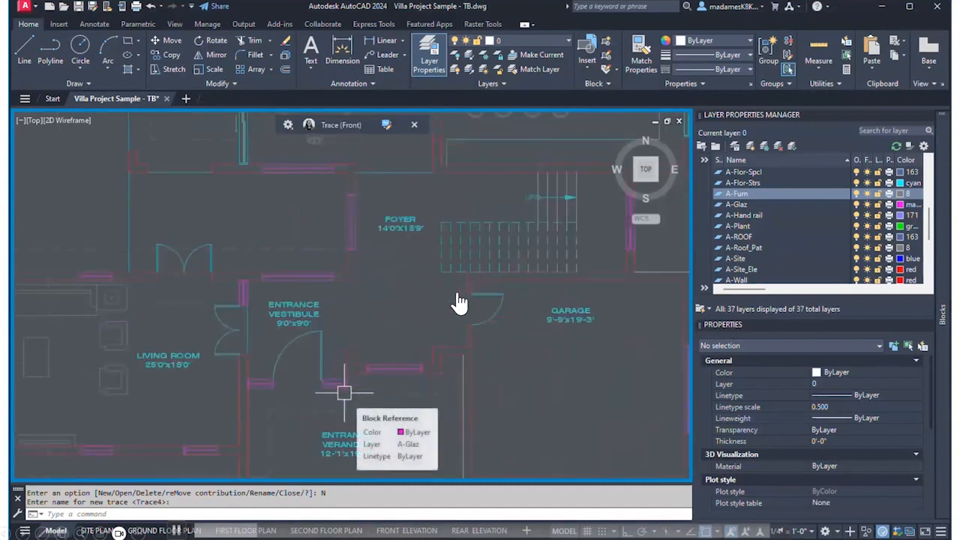
{"action": "left_click", "coordinate": [751, 194]}
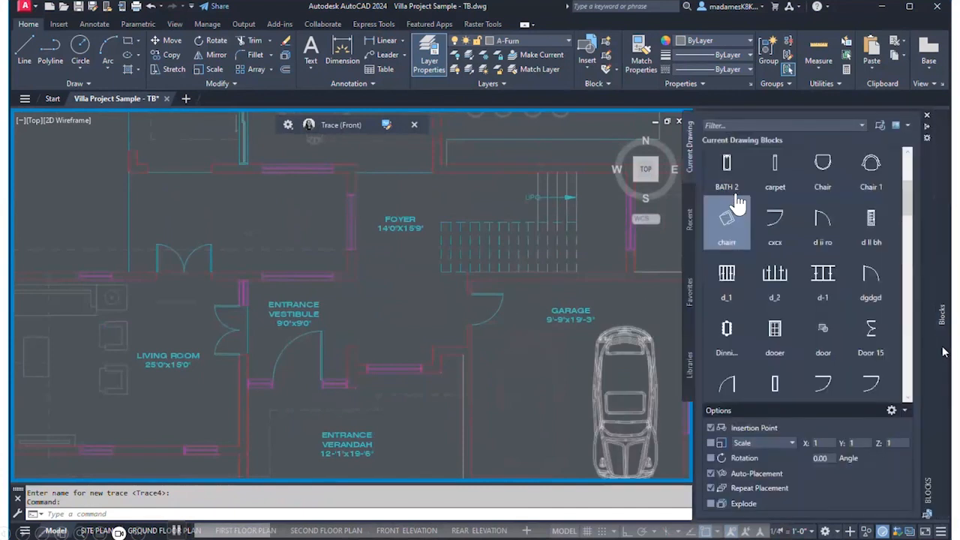
{"action": "left_click", "coordinate": [727, 225]}
{"action": "mouse_move", "coordinate": [727, 223]}
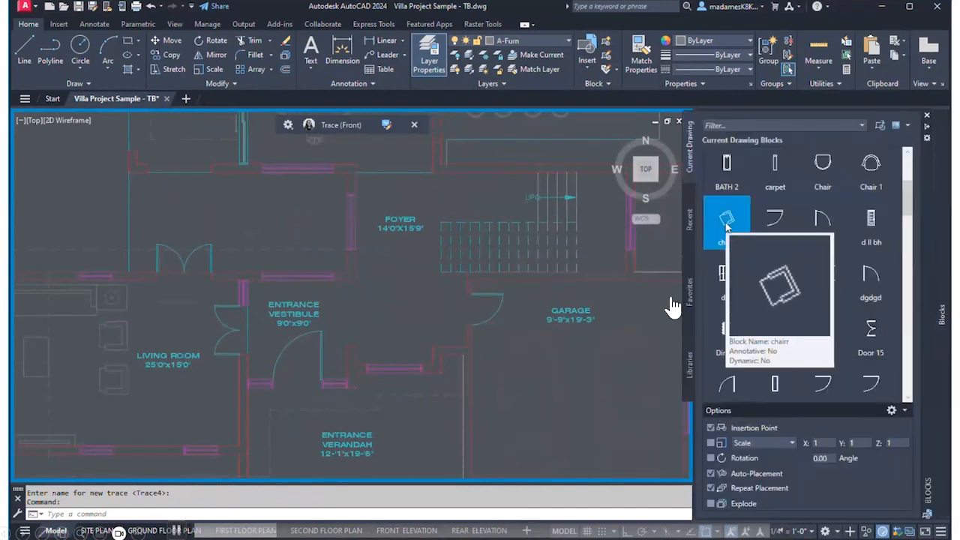
{"action": "left_click", "coordinate": [727, 226]}
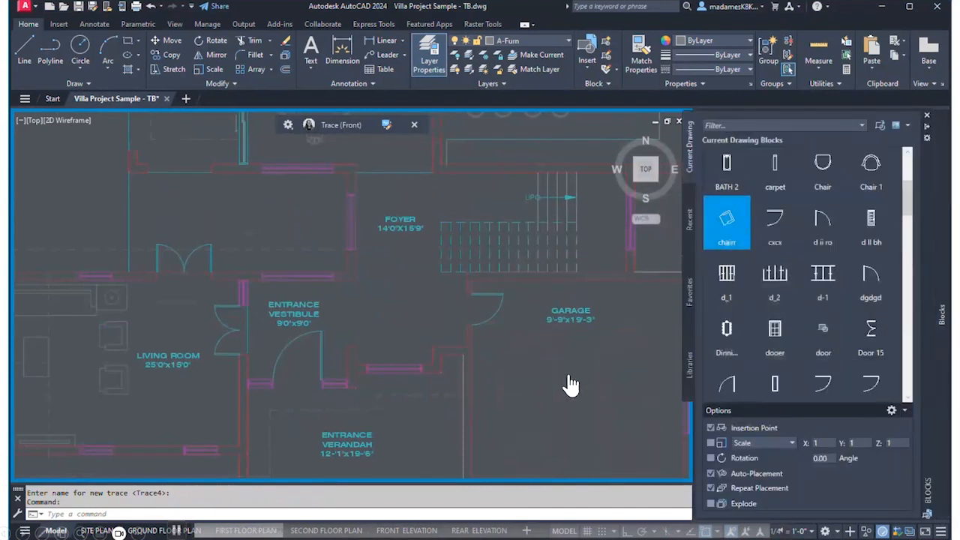
{"action": "scroll", "coordinate": [419, 334], "scroll_direction": "up", "scroll_amount": 4}
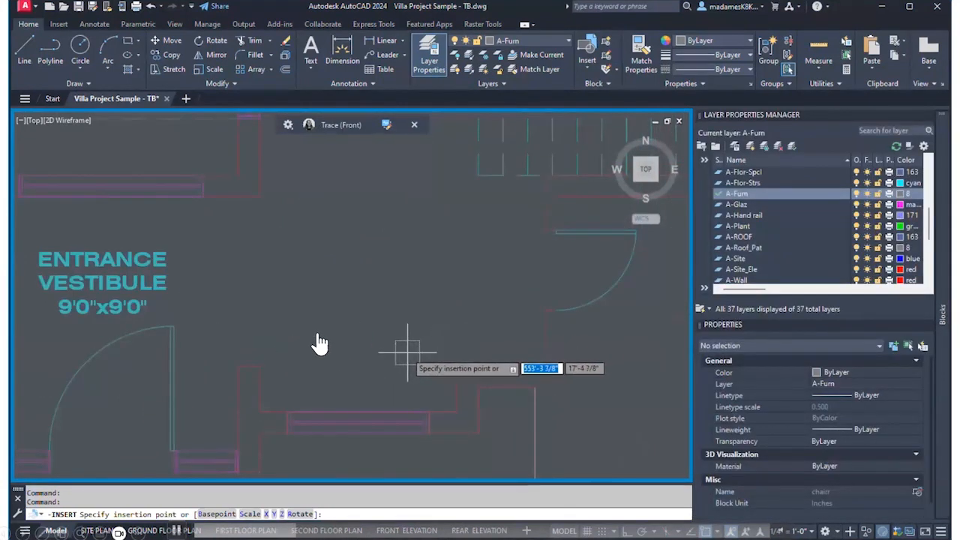
{"action": "left_click", "coordinate": [430, 279]}
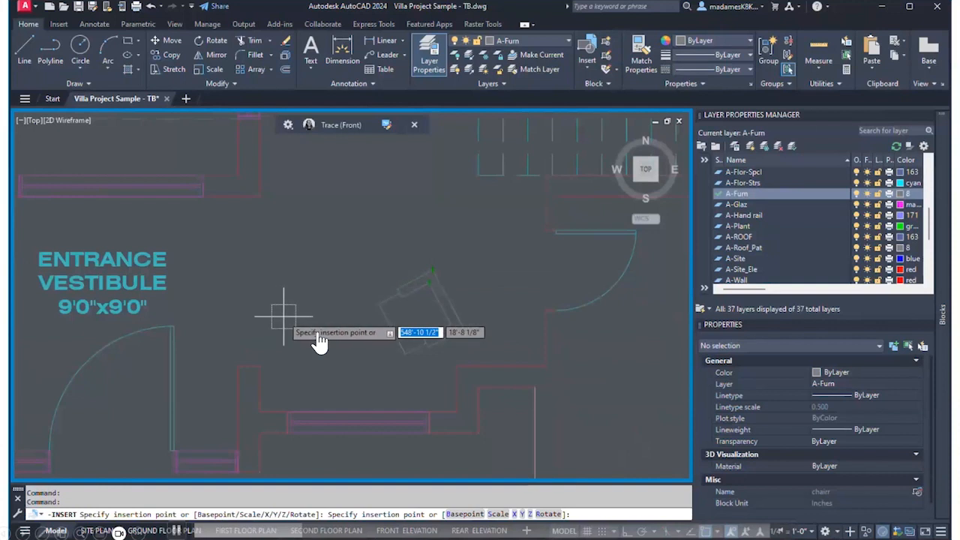
{"action": "key", "text": "Escape"}
- Rotate the inserted chair 90 degrees clockwise about a point near its centre, with Ortho on
{"action": "left_click", "coordinate": [422, 293]}
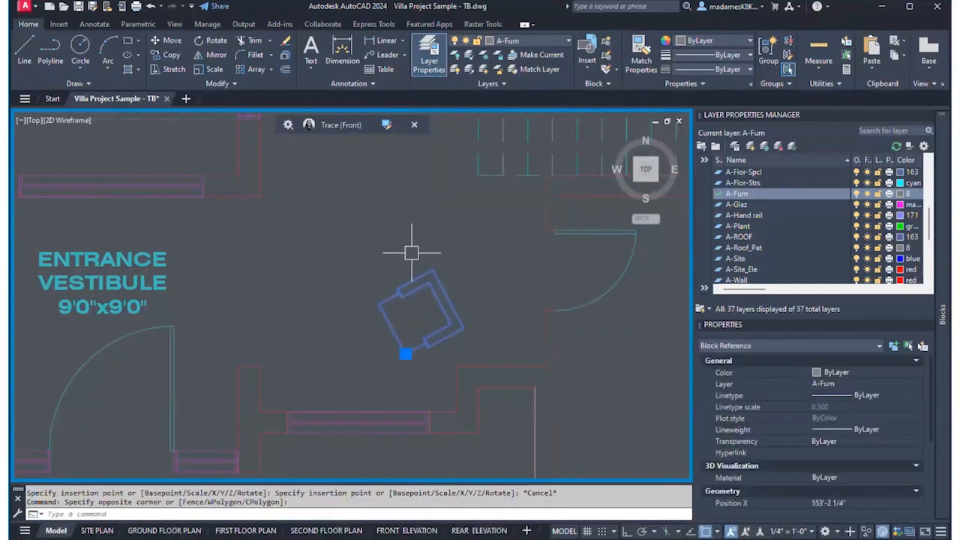
{"action": "key", "text": "Return"}
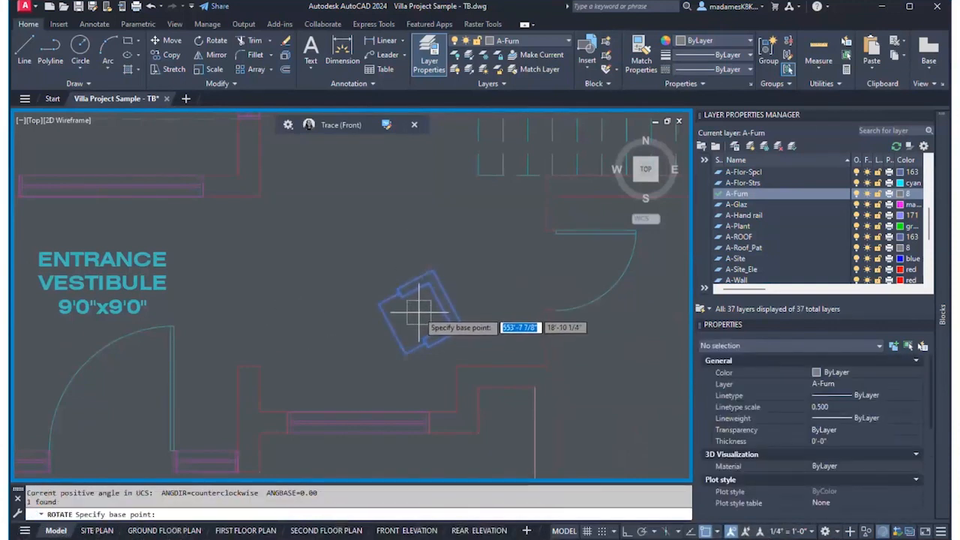
{"action": "left_click", "coordinate": [423, 338]}
{"action": "key", "text": "F8"}
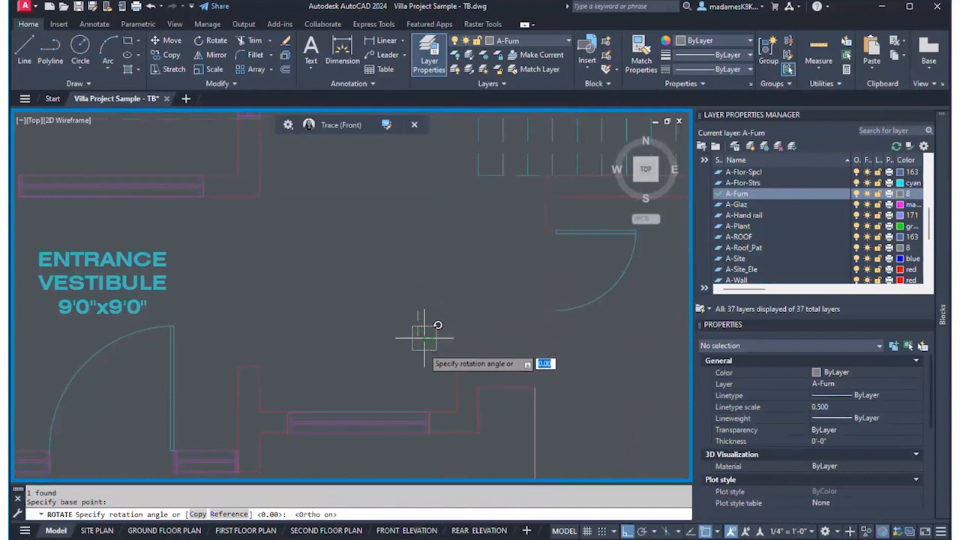
{"action": "left_click", "coordinate": [429, 364]}
- Move the rotated chair straight down about 1'-0", closer to the window in the foyer's lower wall
{"action": "left_click", "coordinate": [447, 297]}
{"action": "left_click", "coordinate": [399, 323]}
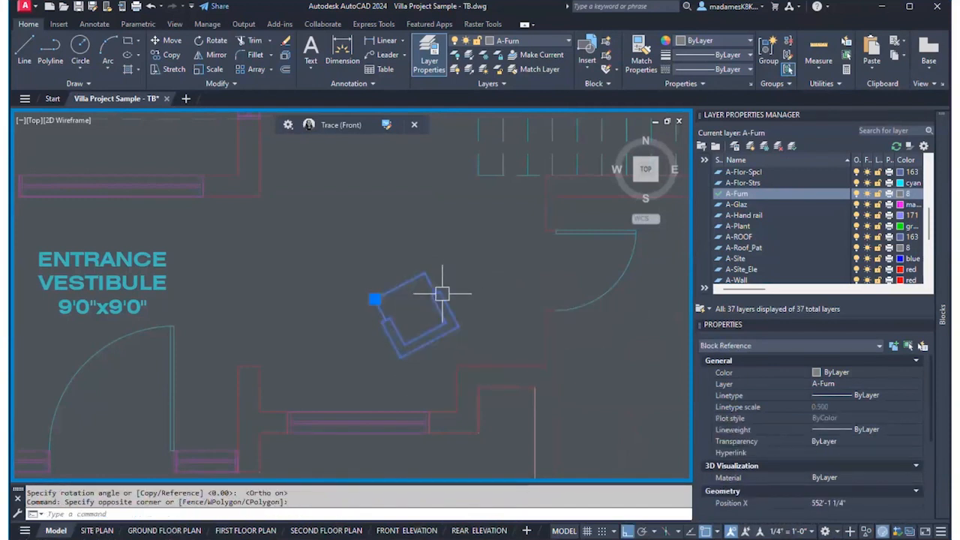
{"action": "type", "text": "M"}
{"action": "key", "text": "Return"}
{"action": "left_click", "coordinate": [462, 234]}
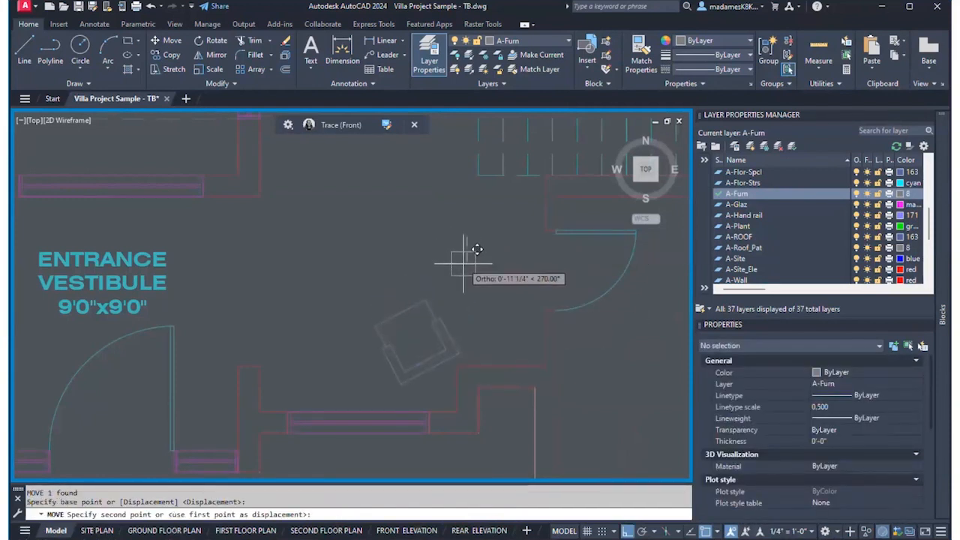
{"action": "left_click", "coordinate": [460, 263]}
- Mirror the foyer chair about a vertical line through the middle of the window in the lower wall, keeping the original
{"action": "left_click", "coordinate": [461, 326]}
{"action": "left_click", "coordinate": [353, 354]}
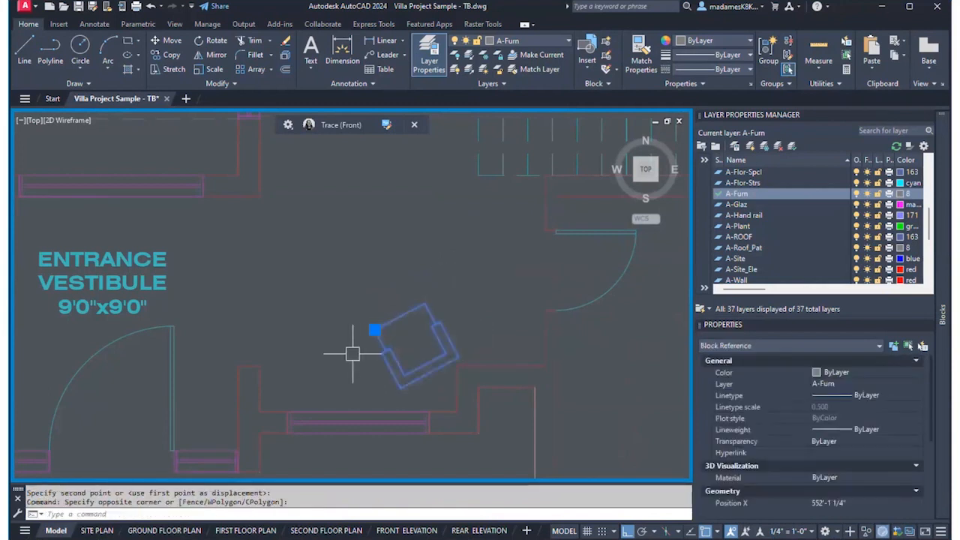
{"action": "type", "text": "MI"}
{"action": "key", "text": "Return"}
{"action": "left_click", "coordinate": [359, 411]}
{"action": "left_click", "coordinate": [370, 245]}
{"action": "key", "text": "Return"}
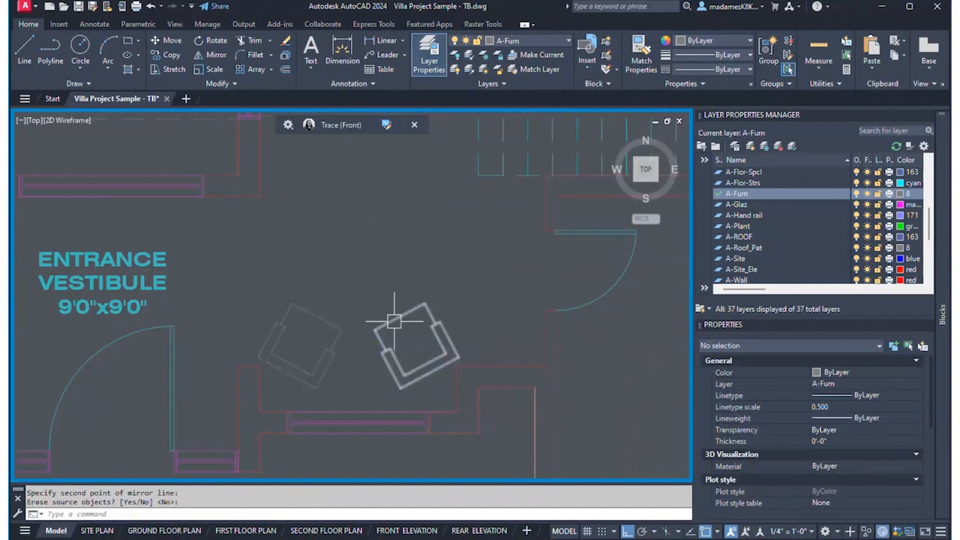
- Examine the ground floor plan in the trace, from the two foyer chairs up to the doors between the store, B.O.H and kitchen
{"action": "scroll", "coordinate": [428, 300], "scroll_direction": "down", "scroll_amount": 2}
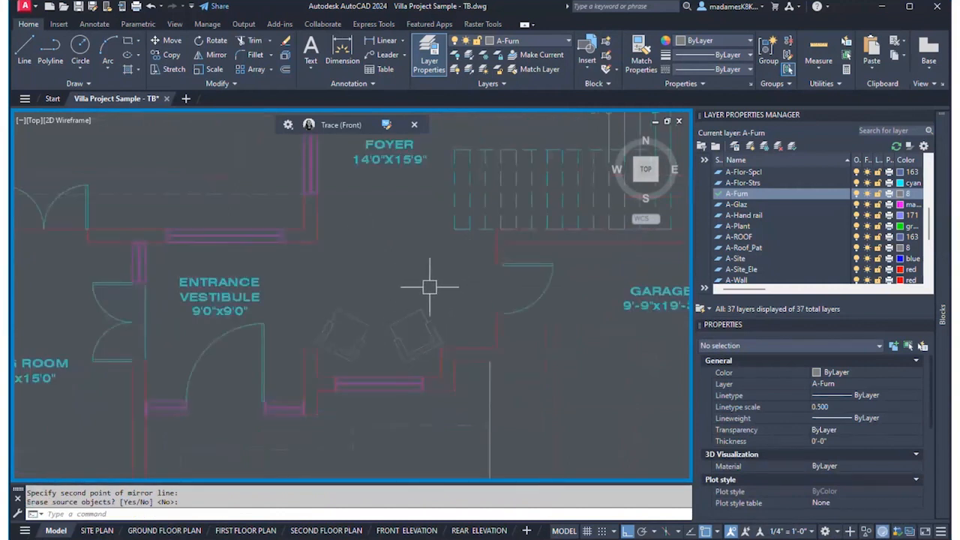
{"action": "scroll", "coordinate": [434, 284], "scroll_direction": "down", "scroll_amount": 1}
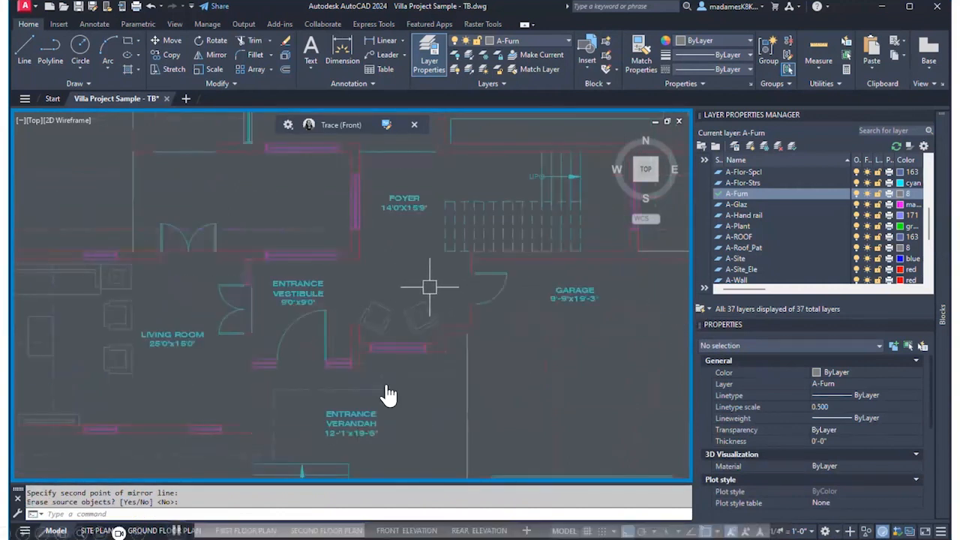
{"action": "scroll", "coordinate": [389, 345], "scroll_direction": "down", "scroll_amount": 3}
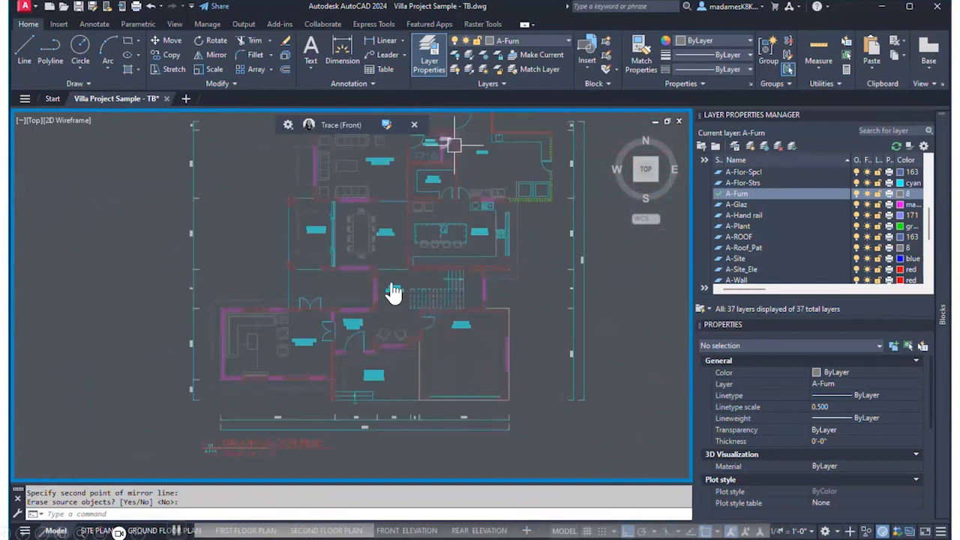
{"action": "scroll", "coordinate": [487, 180], "scroll_direction": "up", "scroll_amount": 3}
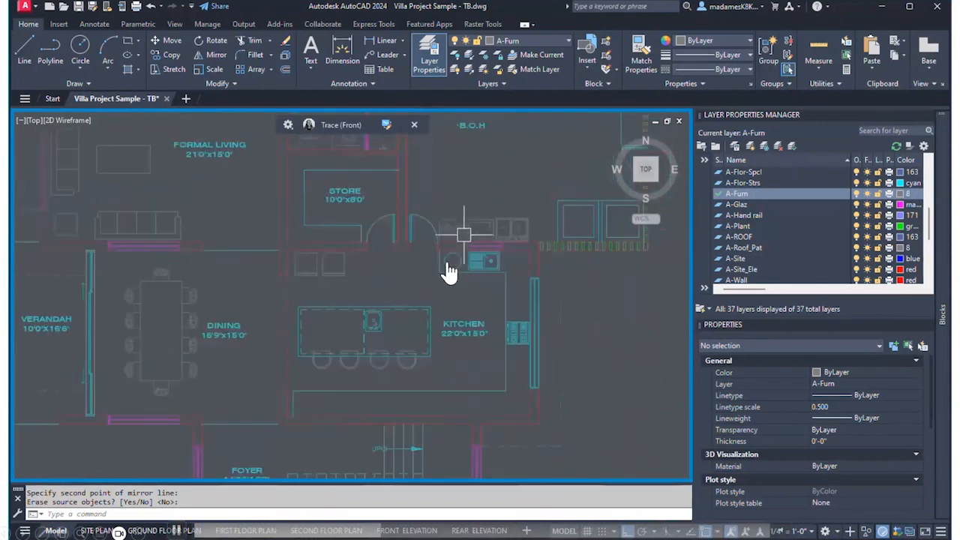
{"action": "scroll", "coordinate": [445, 304], "scroll_direction": "down", "scroll_amount": 2}
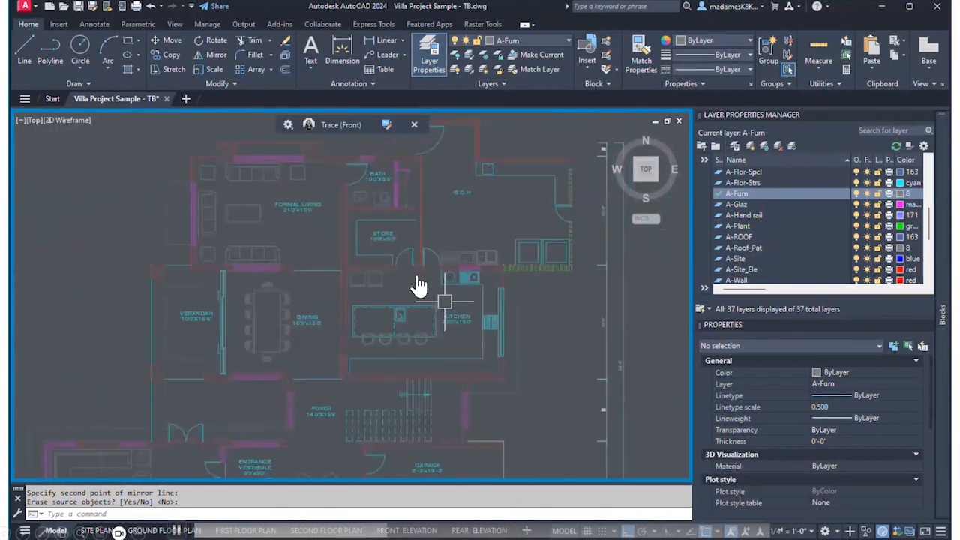
{"action": "scroll", "coordinate": [440, 256], "scroll_direction": "up", "scroll_amount": 2}
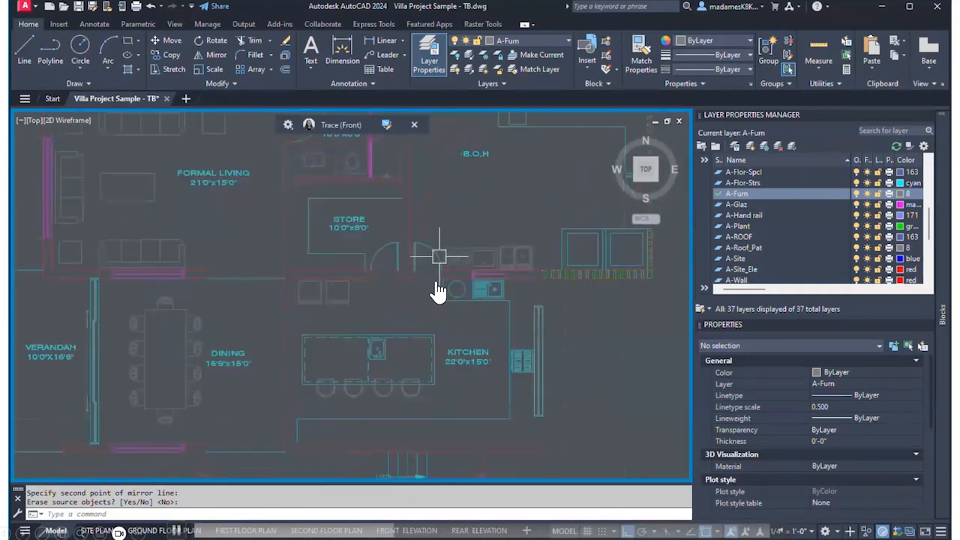
{"action": "scroll", "coordinate": [433, 253], "scroll_direction": "up", "scroll_amount": 3}
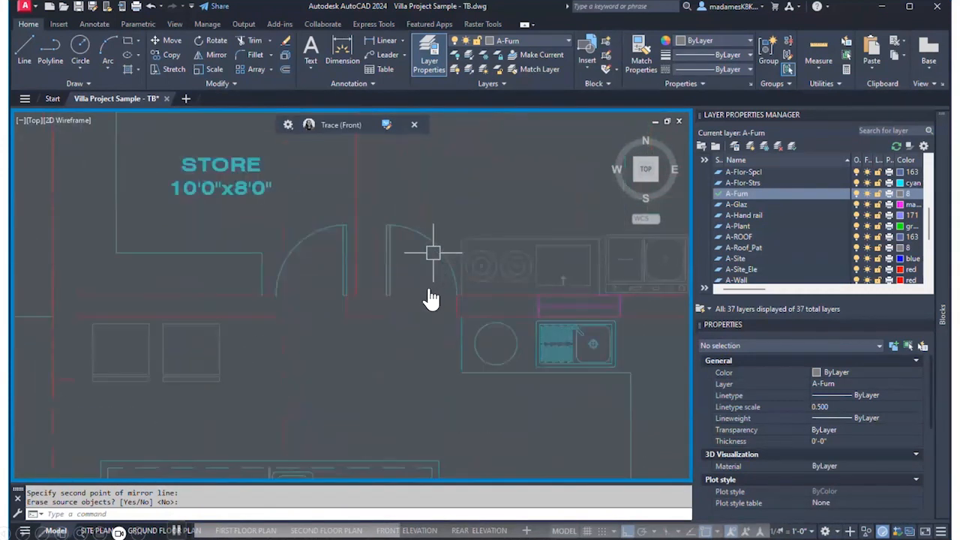
{"action": "scroll", "coordinate": [436, 237], "scroll_direction": "up", "scroll_amount": 2}
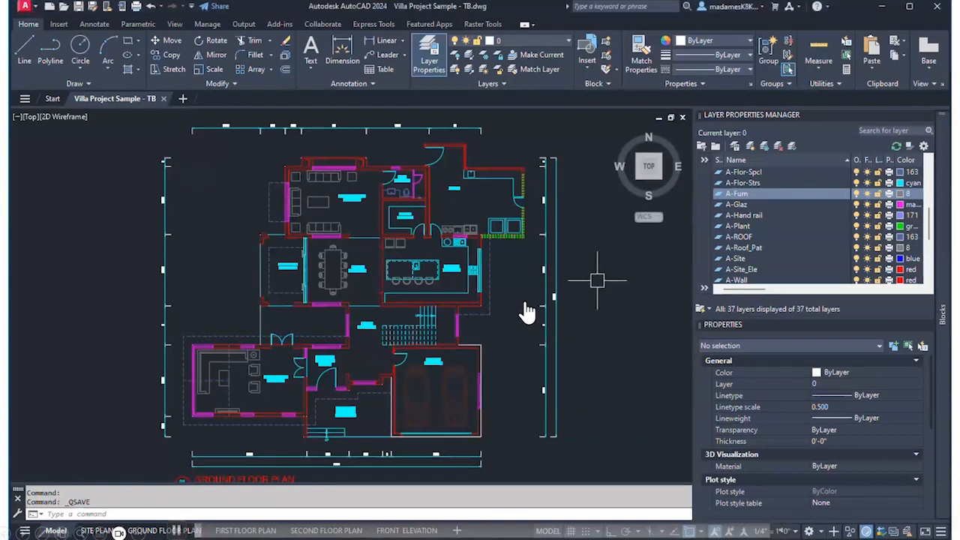
- Create a new trace over the ground floor plan, accepting the default name Trace4
{"action": "type", "text": "TRACE"}
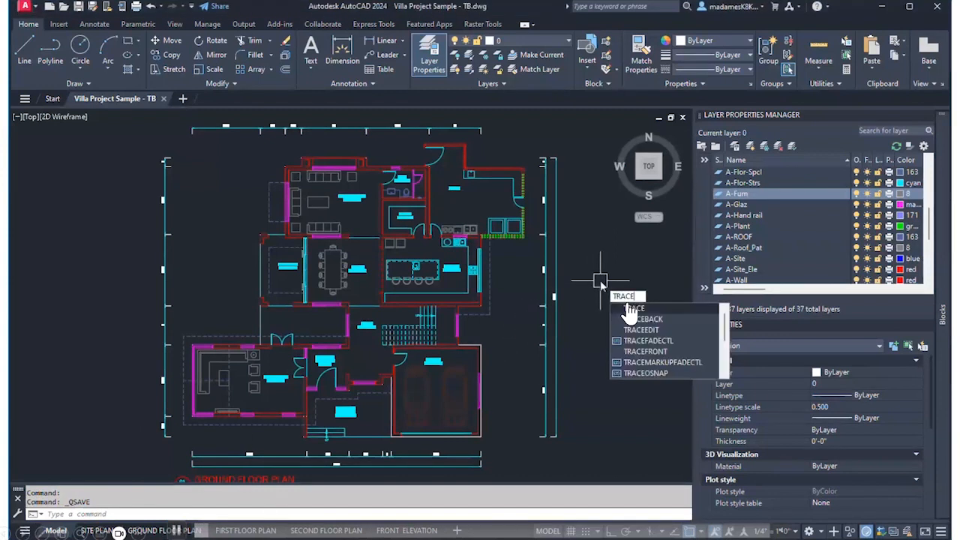
{"action": "key", "text": "Return"}
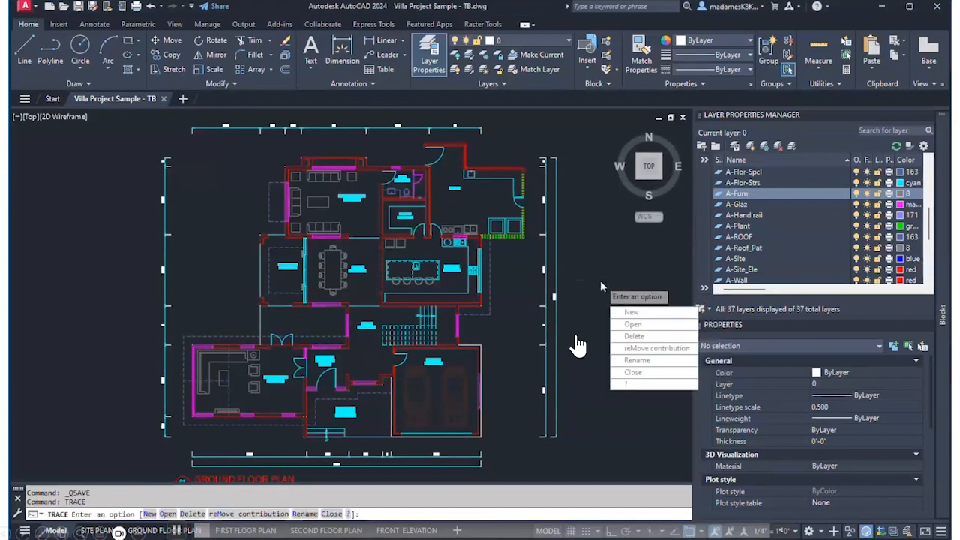
{"action": "left_click", "coordinate": [650, 314]}
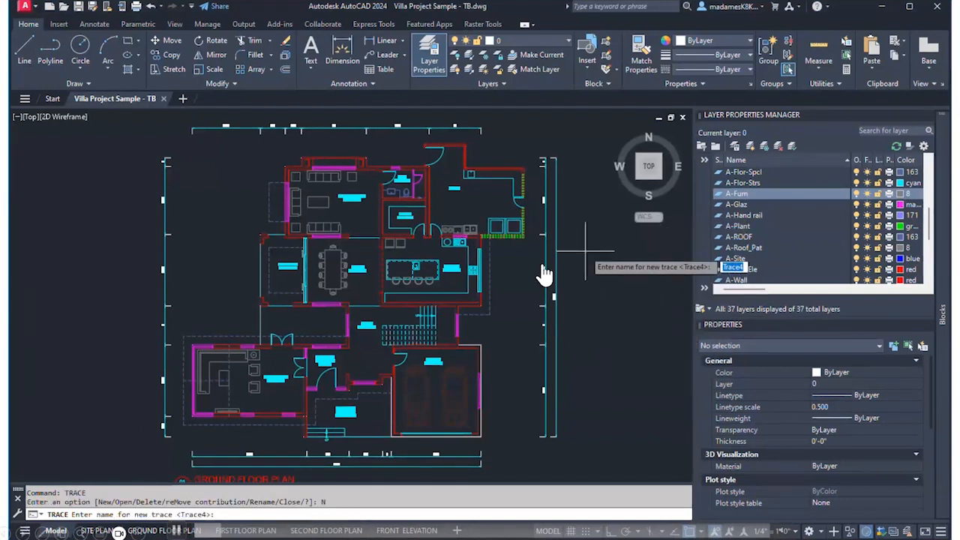
{"action": "key", "text": "Return"}
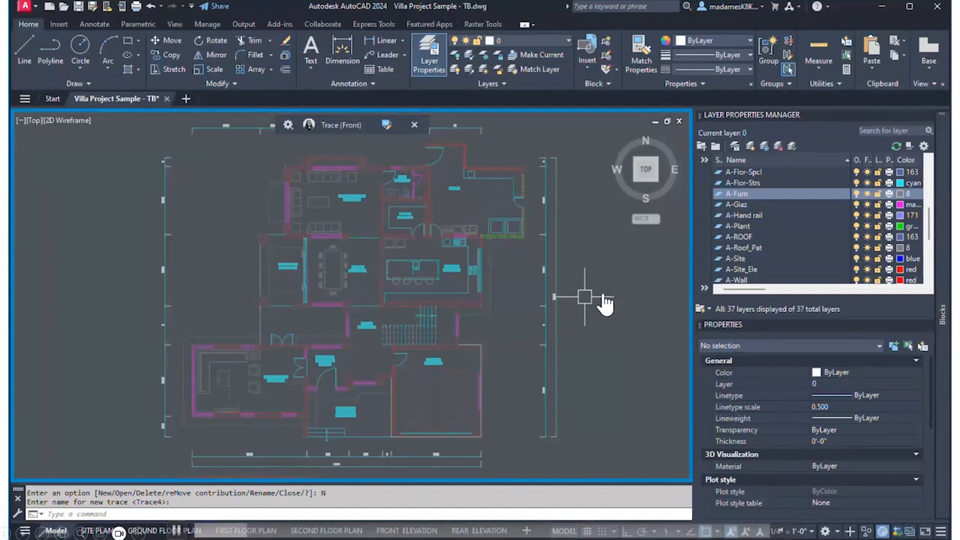
- Make A-Furn the current layer and place a single chairr block in the foyer's lower part, above the window
{"action": "scroll", "coordinate": [344, 392], "scroll_direction": "up", "scroll_amount": 4}
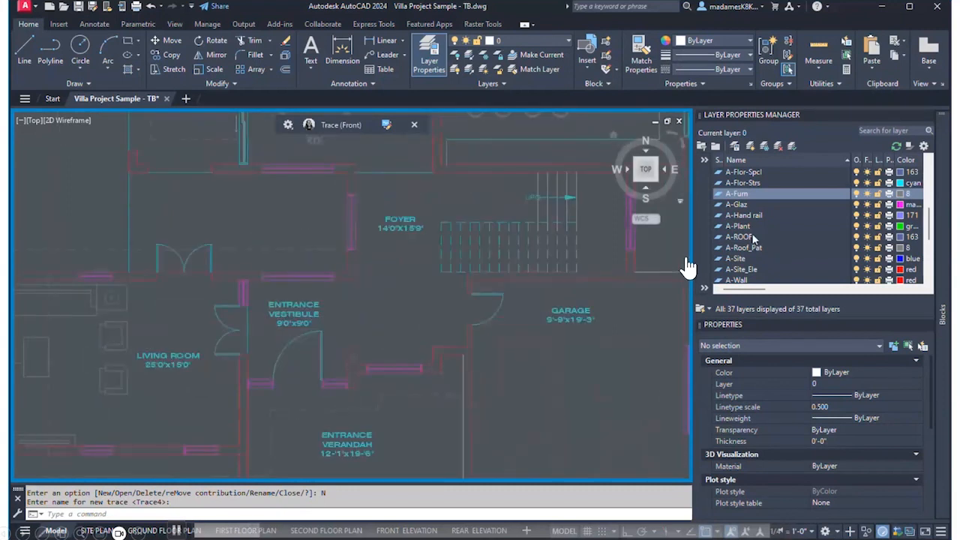
{"action": "double_click", "coordinate": [720, 195]}
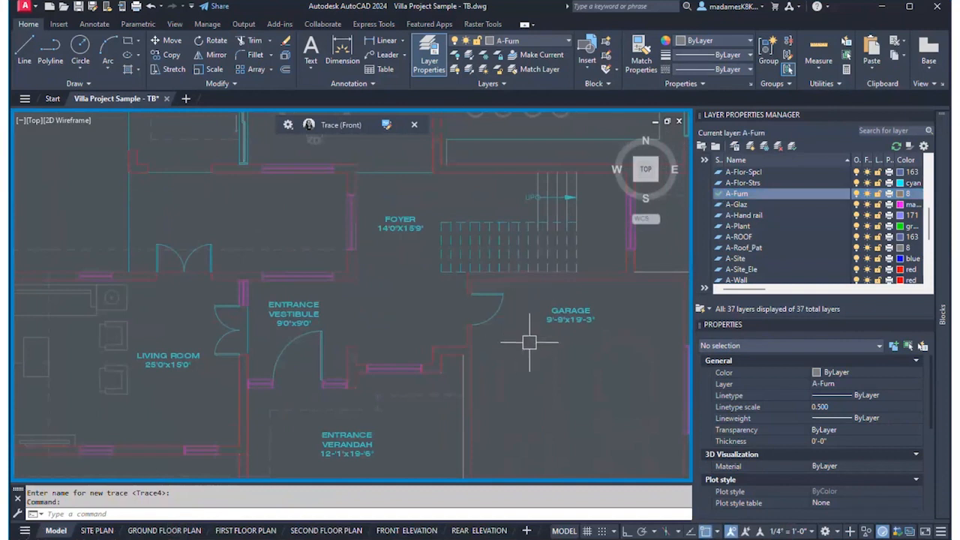
{"action": "left_click", "coordinate": [943, 319]}
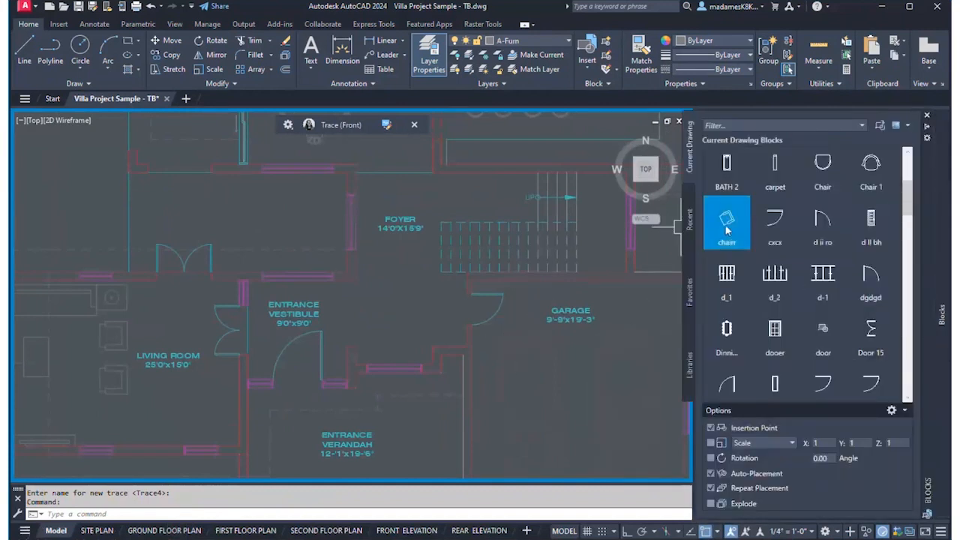
{"action": "mouse_move", "coordinate": [726, 227]}
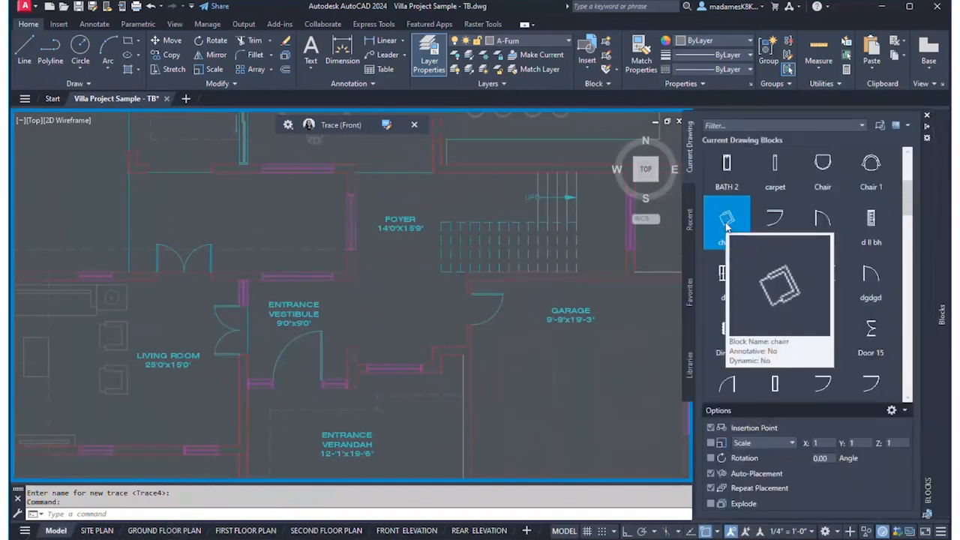
{"action": "left_click", "coordinate": [727, 221]}
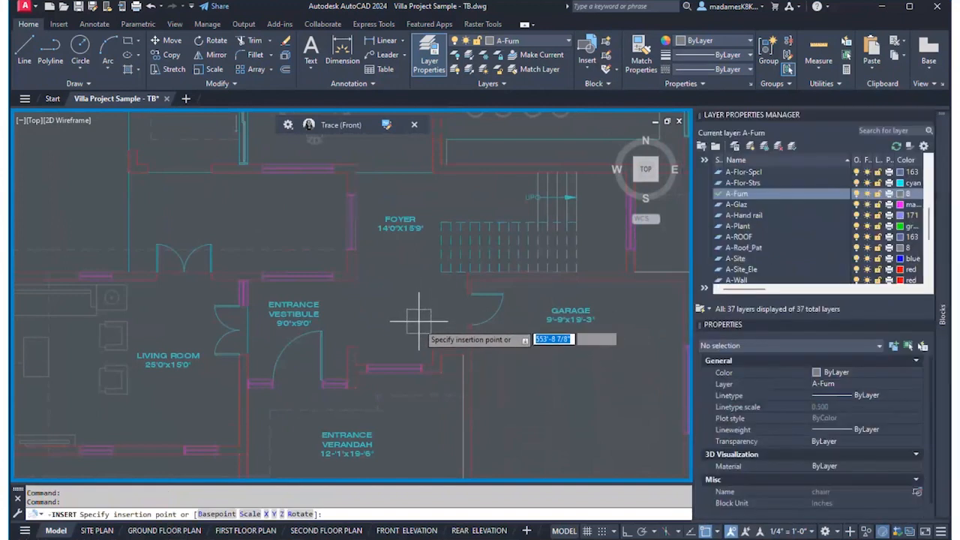
{"action": "scroll", "coordinate": [419, 336], "scroll_direction": "up", "scroll_amount": 4}
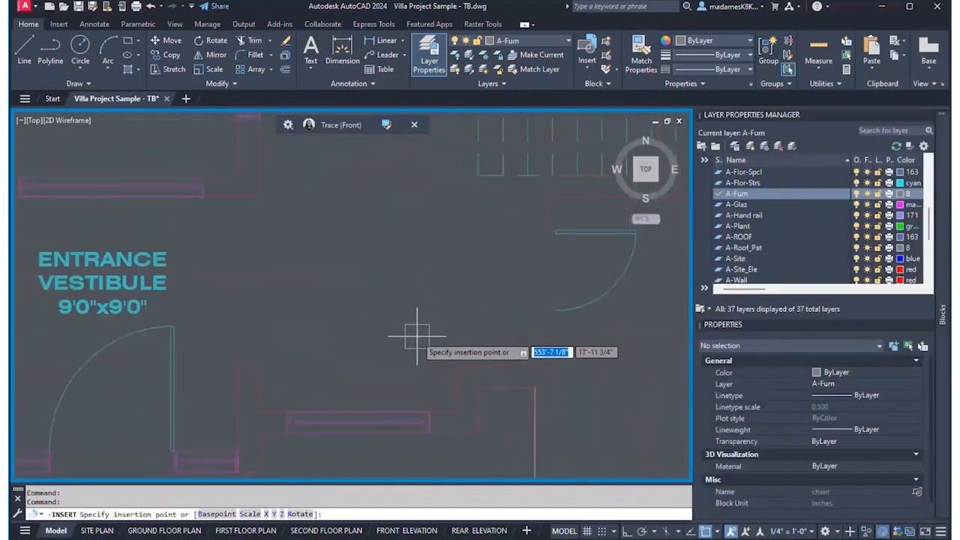
{"action": "left_click", "coordinate": [406, 354]}
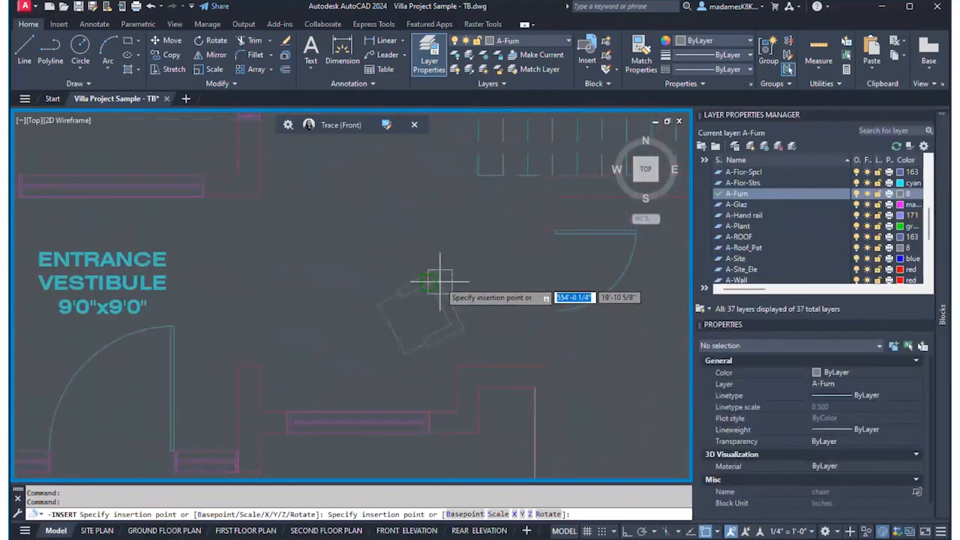
{"action": "key", "text": "Escape"}
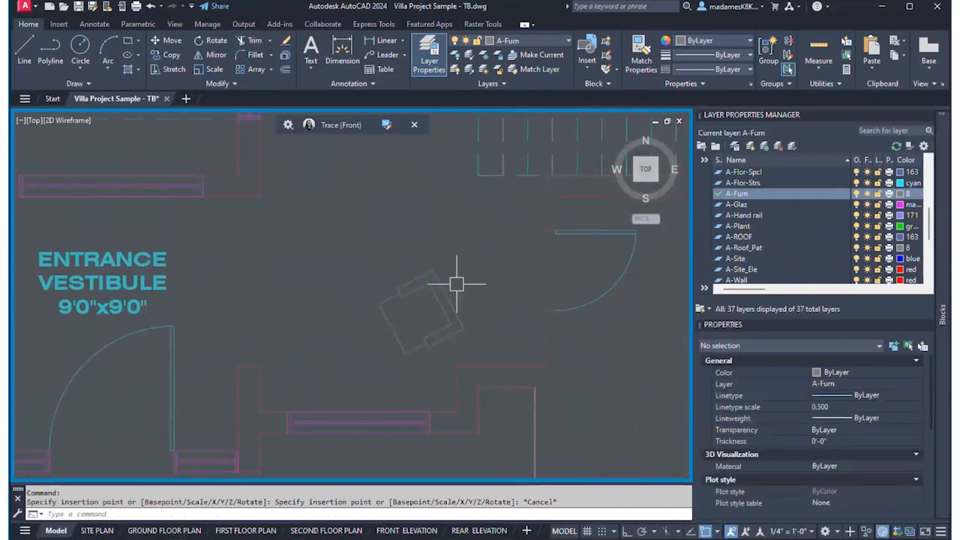
- Rotate the placed chair 90 degrees clockwise about a point near its centre, turning Ortho on
{"action": "left_click", "coordinate": [457, 282]}
{"action": "left_click", "coordinate": [422, 298]}
{"action": "type", "text": "o"}
{"action": "key", "text": "Return"}
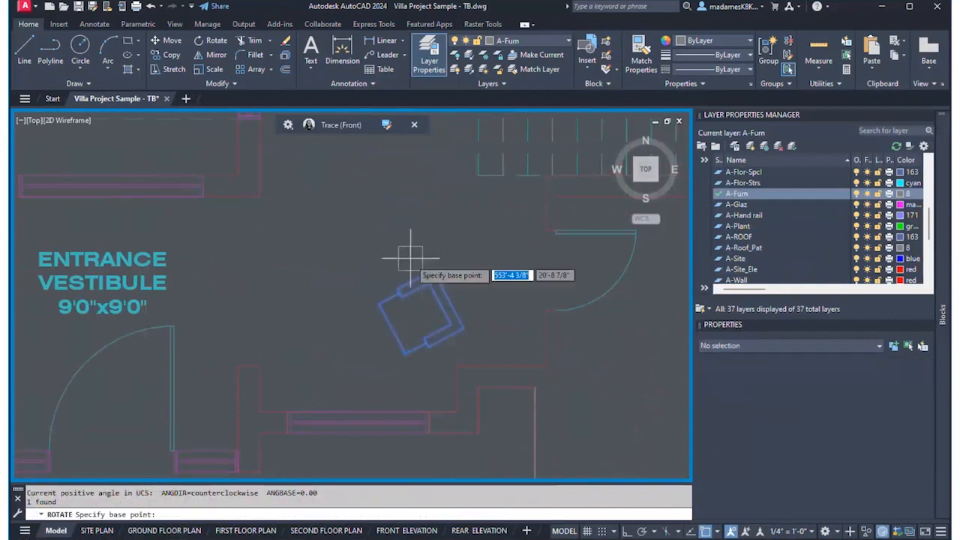
{"action": "left_click", "coordinate": [418, 310]}
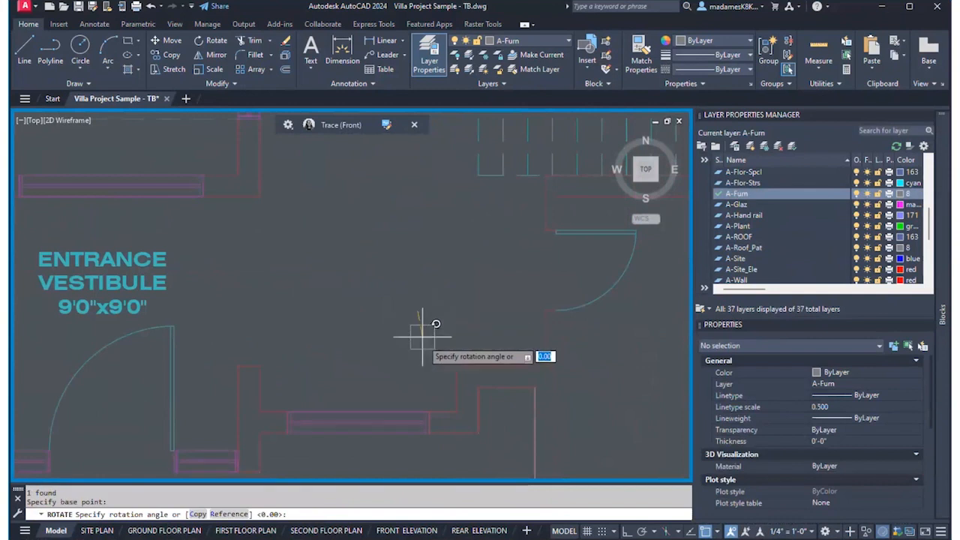
{"action": "key", "text": "F8"}
{"action": "left_click", "coordinate": [425, 376]}
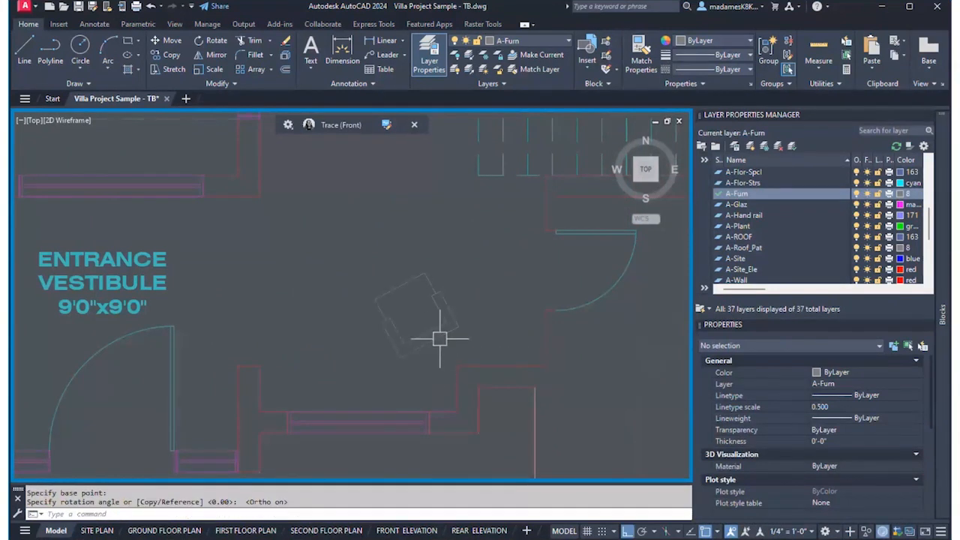
- Move the rotated chair straight down about 1'-1" towards the window in the foyer's lower wall
{"action": "left_click", "coordinate": [399, 323]}
{"action": "type", "text": "M"}
{"action": "key", "text": "Return"}
{"action": "left_click", "coordinate": [466, 253]}
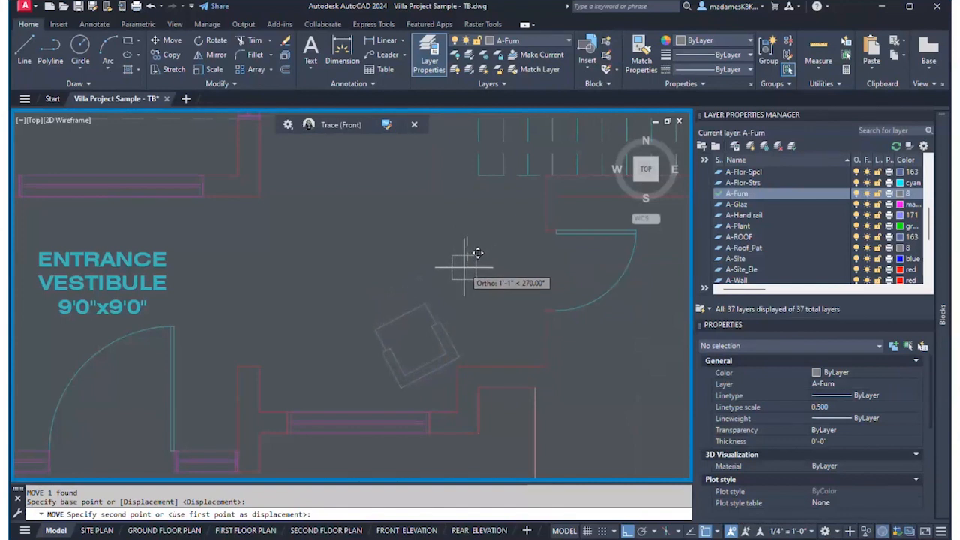
{"action": "left_click", "coordinate": [464, 267]}
- Mirror the chair across a vertical axis at the lower window's midpoint, keeping the source chair
{"action": "left_click", "coordinate": [463, 331]}
{"action": "left_click", "coordinate": [352, 353]}
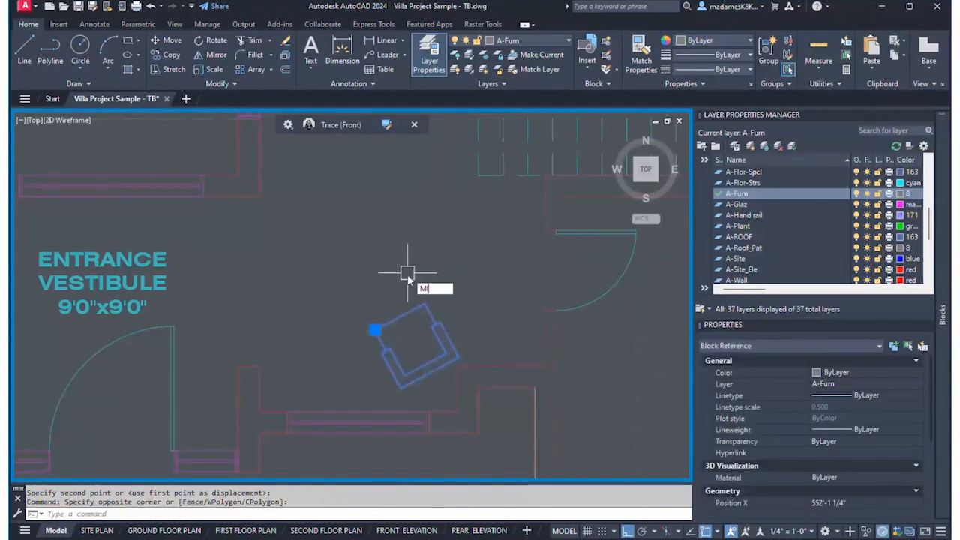
{"action": "key", "text": "Return"}
{"action": "left_click", "coordinate": [359, 409]}
{"action": "left_click", "coordinate": [370, 245]}
{"action": "key", "text": "Return"}
- Review the plan beneath the trace around the foyer, kitchen and store, then closely inspect the pair of doors beside the kitchen
{"action": "scroll", "coordinate": [432, 299], "scroll_direction": "down", "scroll_amount": 2}
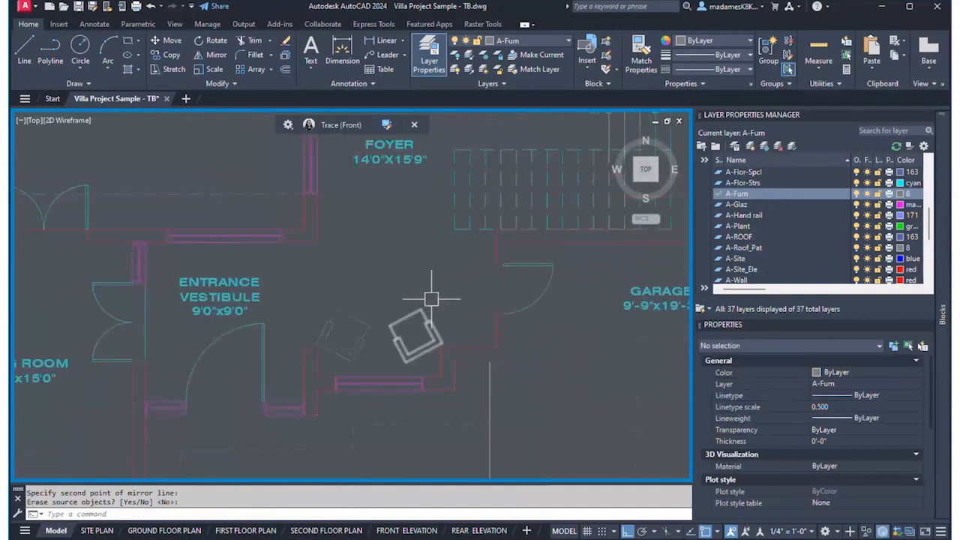
{"action": "scroll", "coordinate": [431, 284], "scroll_direction": "down", "scroll_amount": 2}
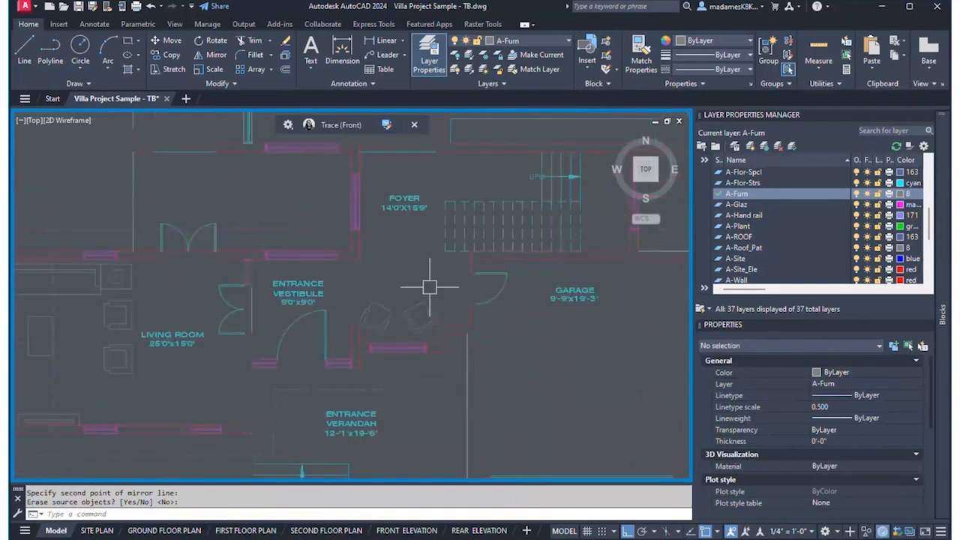
{"action": "scroll", "coordinate": [388, 345], "scroll_direction": "down", "scroll_amount": 3}
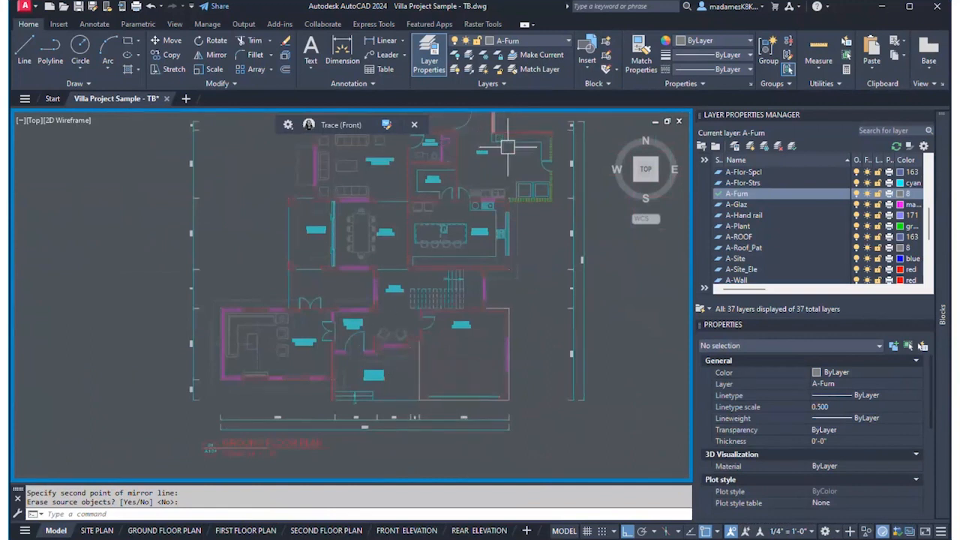
{"action": "scroll", "coordinate": [491, 188], "scroll_direction": "up", "scroll_amount": 3}
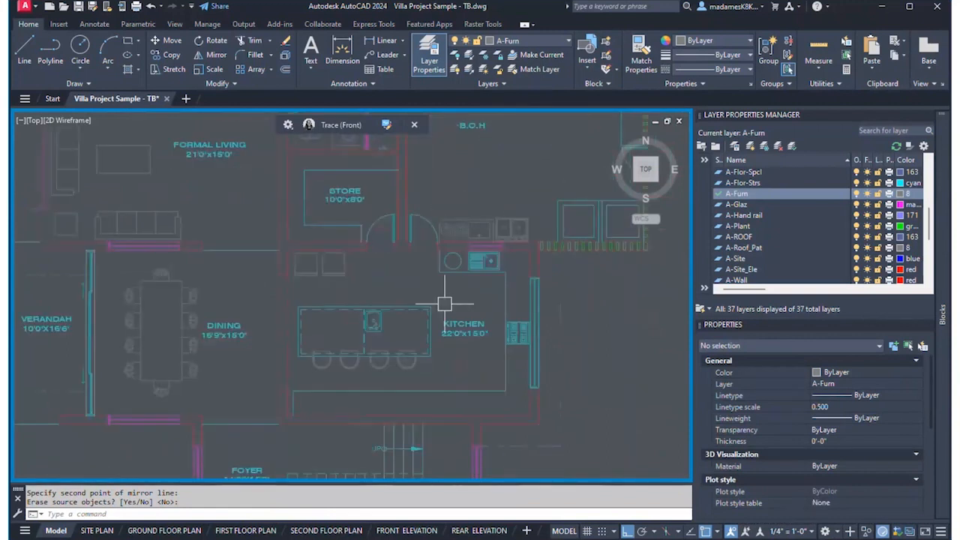
{"action": "scroll", "coordinate": [444, 303], "scroll_direction": "down", "scroll_amount": 2}
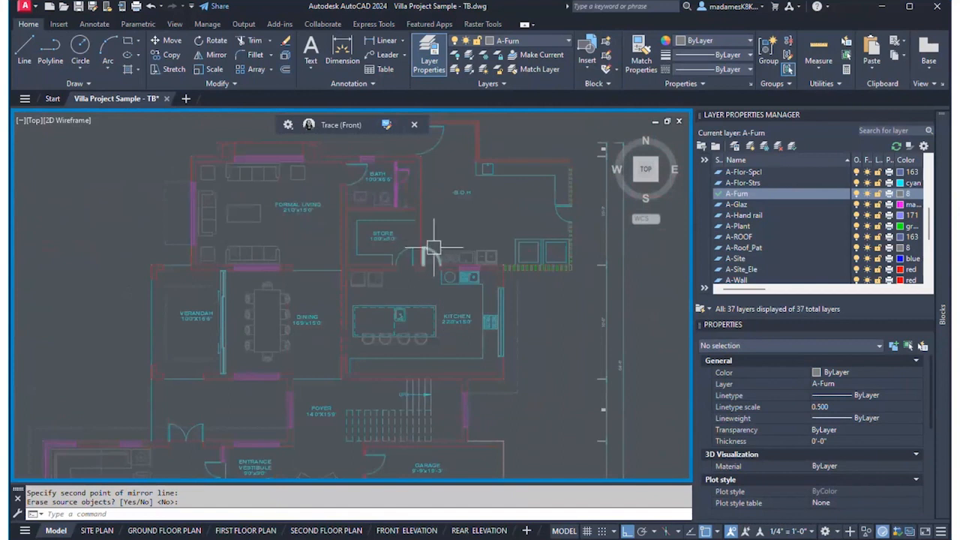
{"action": "scroll", "coordinate": [439, 257], "scroll_direction": "up", "scroll_amount": 2}
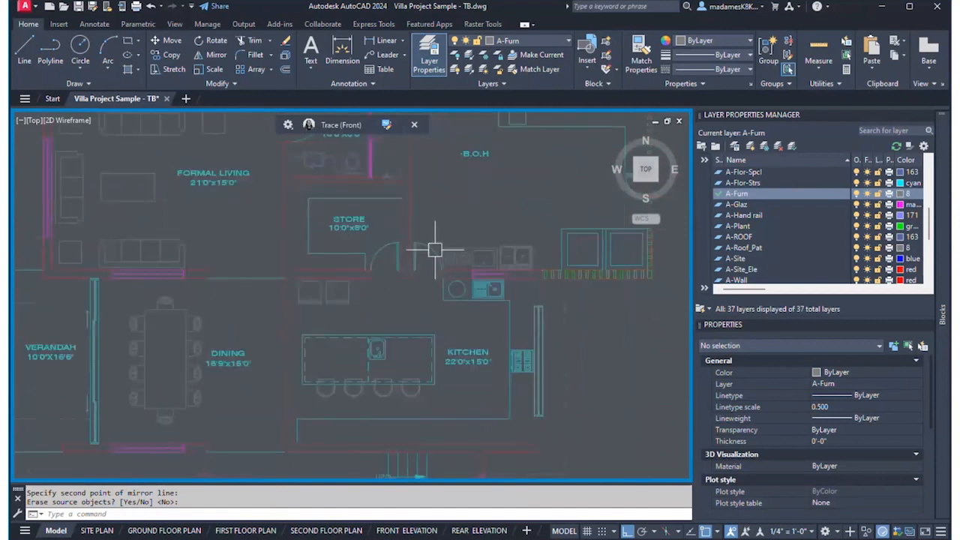
{"action": "scroll", "coordinate": [431, 253], "scroll_direction": "up", "scroll_amount": 3}
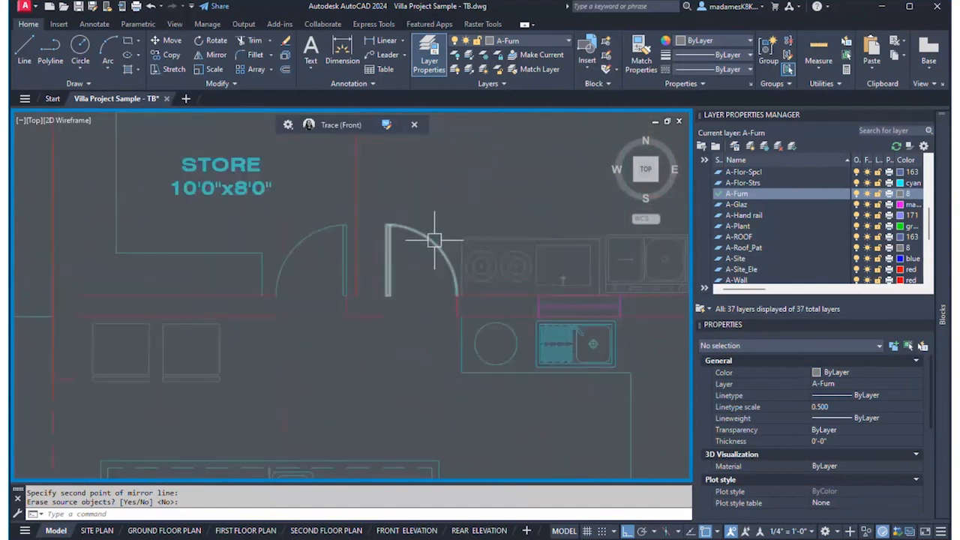
{"action": "scroll", "coordinate": [437, 237], "scroll_direction": "up", "scroll_amount": 2}
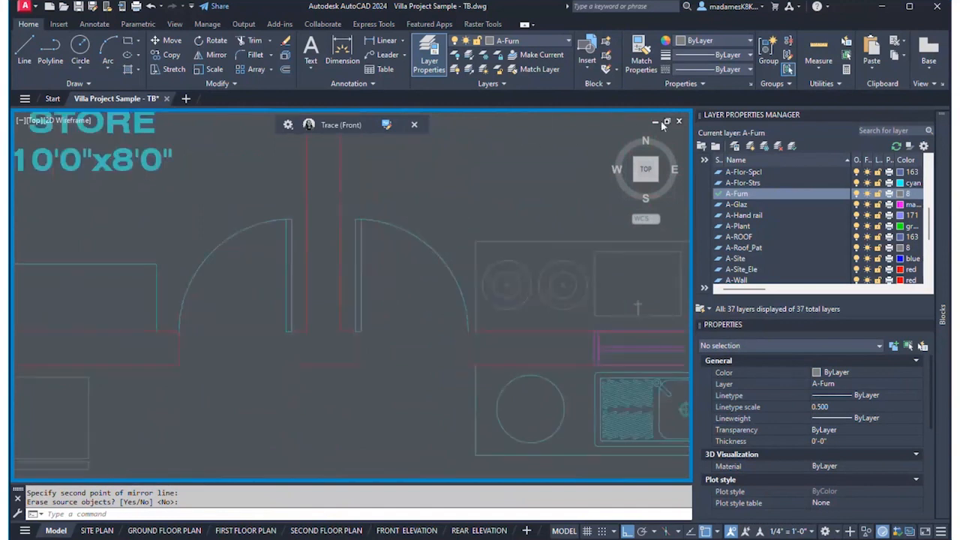
- Insert one "door 2 6" block in the open floor area just below the doorway beside the kitchen
{"action": "mouse_move", "coordinate": [944, 319]}
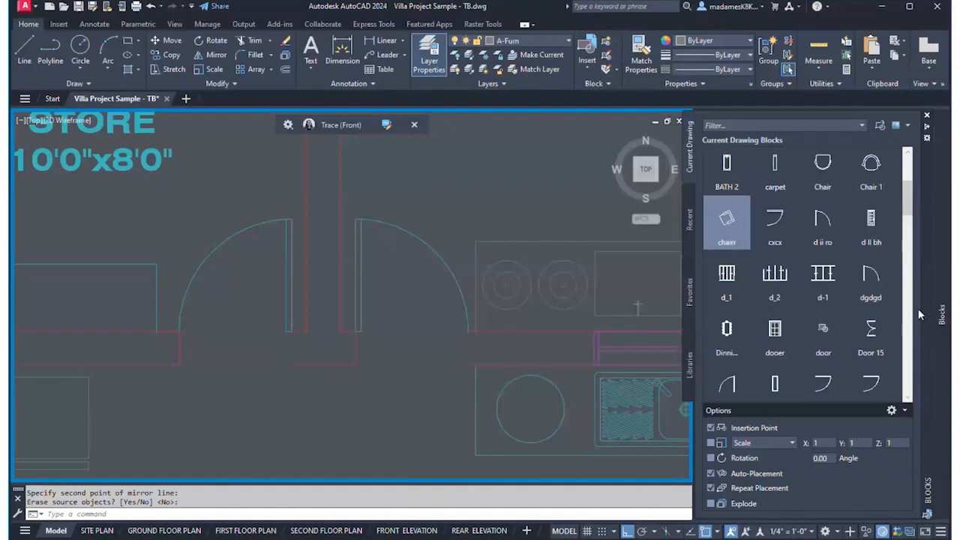
{"action": "scroll", "coordinate": [829, 315], "scroll_direction": "down", "scroll_amount": 1}
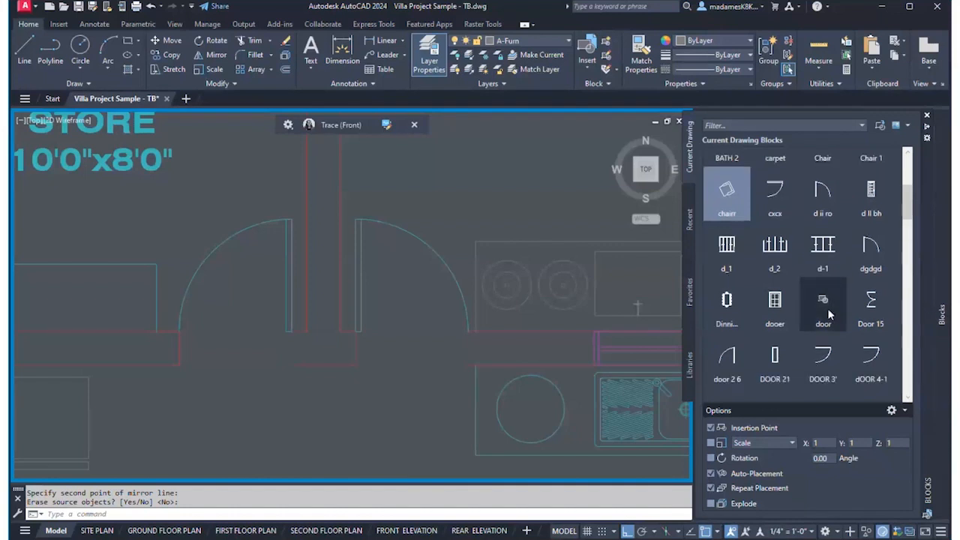
{"action": "left_click", "coordinate": [727, 359]}
{"action": "scroll", "coordinate": [386, 275], "scroll_direction": "down", "scroll_amount": 3}
{"action": "scroll", "coordinate": [378, 332], "scroll_direction": "up", "scroll_amount": 3}
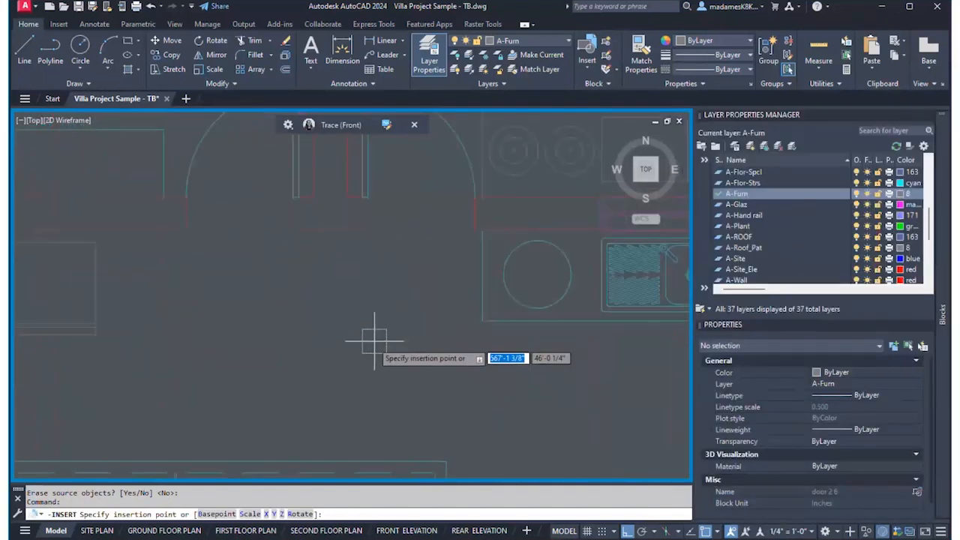
{"action": "left_click", "coordinate": [331, 360]}
{"action": "key", "text": "Escape"}
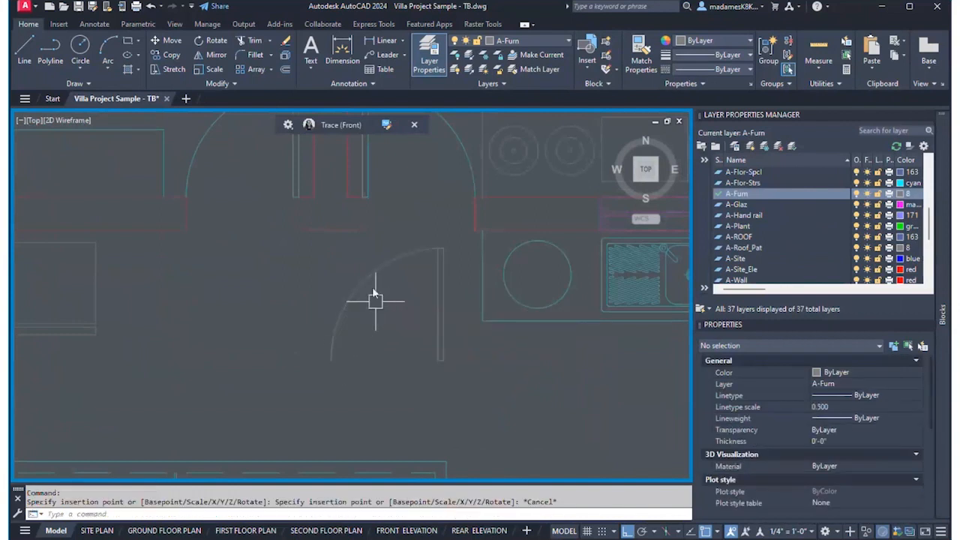
- Rotate the inserted door 180 degrees so that its swing faces down into the kitchen
{"action": "left_click", "coordinate": [369, 272]}
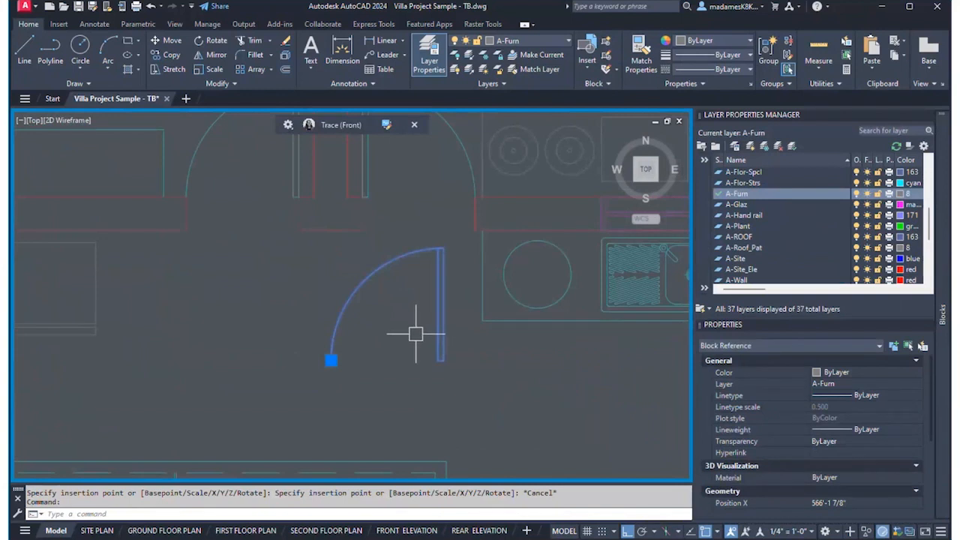
{"action": "type", "text": "RO"}
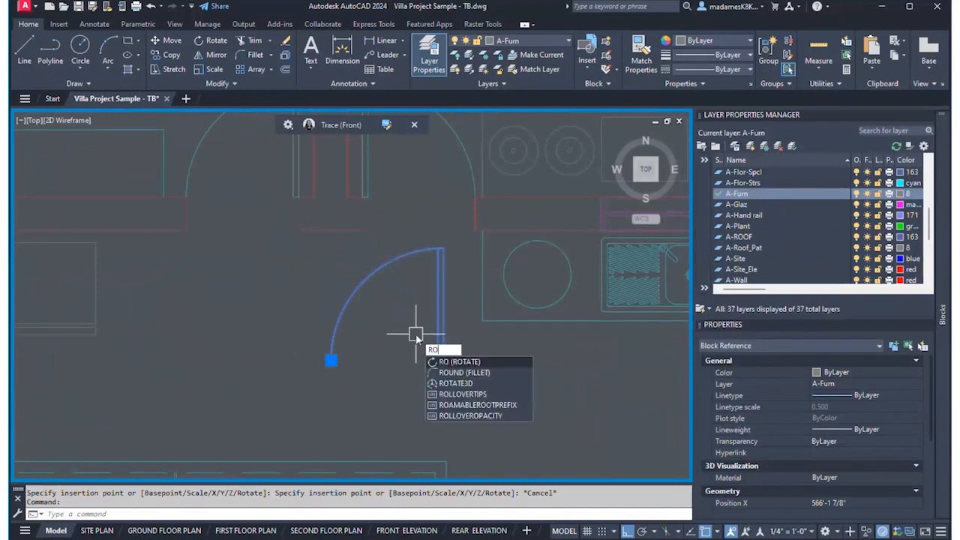
{"action": "key", "text": "Return"}
{"action": "left_click", "coordinate": [407, 319]}
{"action": "left_click", "coordinate": [306, 368]}
- Move the rotated door by its leaf's upper corner to the wall corner on the lower side of the kitchen doorway
{"action": "left_click", "coordinate": [387, 325]}
{"action": "left_click", "coordinate": [296, 333]}
{"action": "type", "text": "M"}
{"action": "key", "text": "Return"}
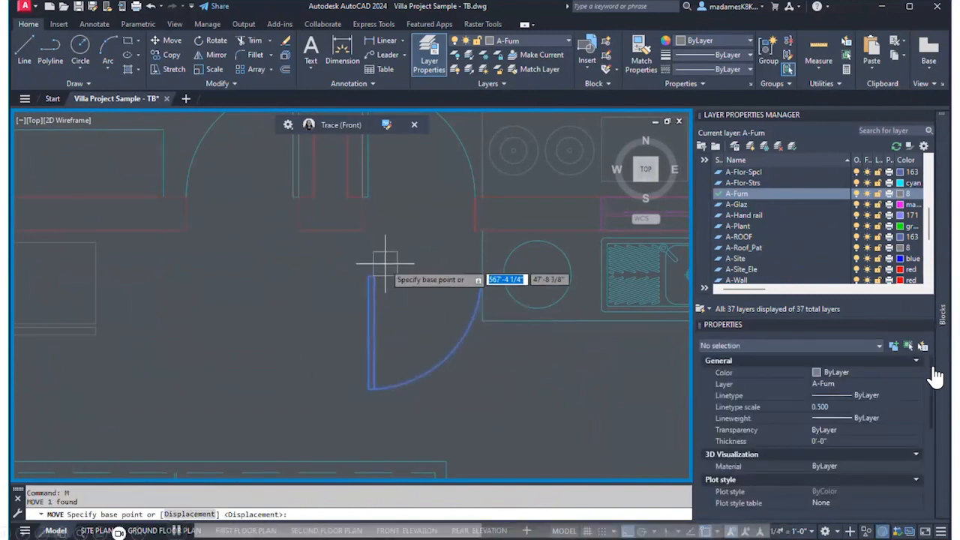
{"action": "left_click", "coordinate": [369, 279]}
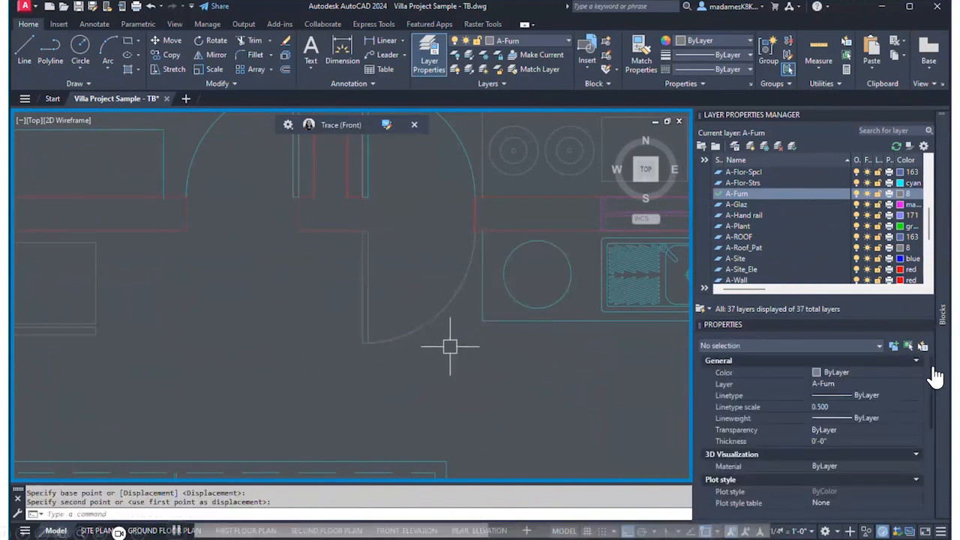
- Change the new kitchen door's layer to A-Elev-Door and clear the selection
{"action": "scroll", "coordinate": [451, 345], "scroll_direction": "down", "scroll_amount": 5}
{"action": "scroll", "coordinate": [444, 309], "scroll_direction": "up", "scroll_amount": 5}
{"action": "left_click", "coordinate": [409, 330]}
{"action": "left_click", "coordinate": [362, 342]}
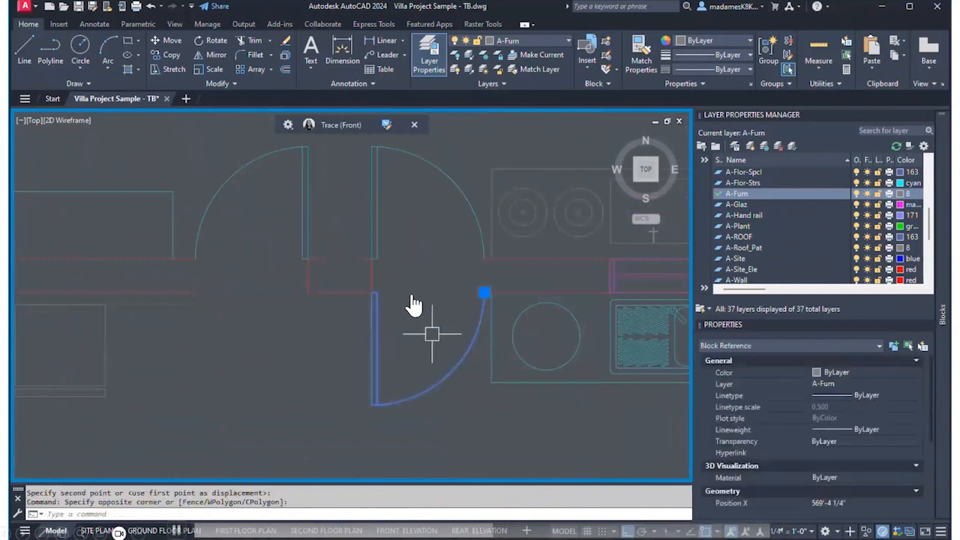
{"action": "left_click", "coordinate": [828, 384]}
{"action": "scroll", "coordinate": [848, 414], "scroll_direction": "up", "scroll_amount": 4}
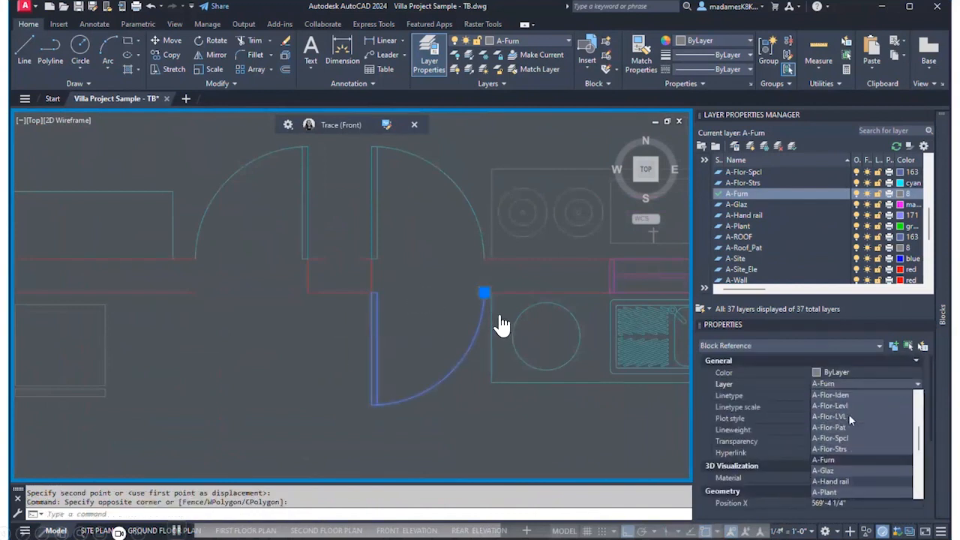
{"action": "left_click", "coordinate": [855, 405]}
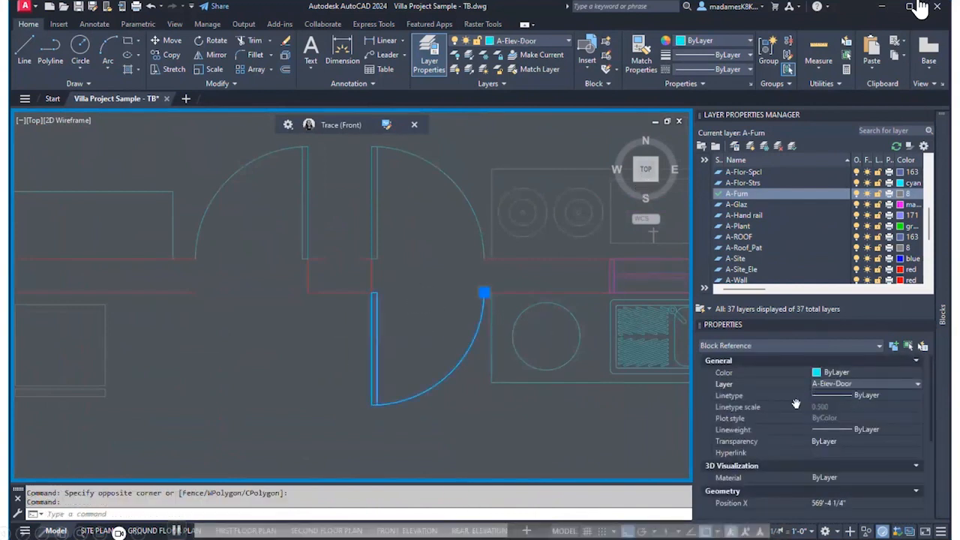
{"action": "key", "text": "Escape"}
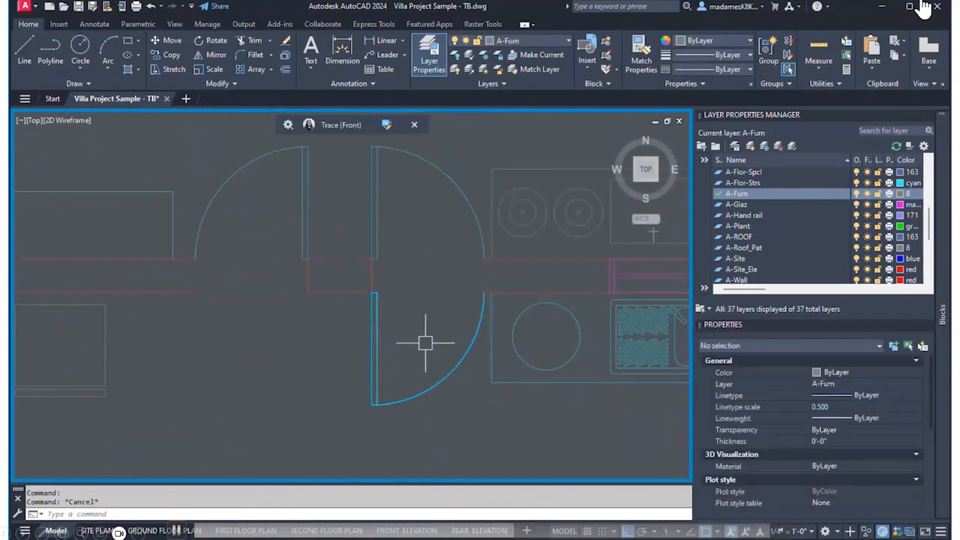
- Insert one "1 seater sofa" block in the formal living room, below the room label and facing the coffee table
{"action": "scroll", "coordinate": [407, 317], "scroll_direction": "down", "scroll_amount": 5}
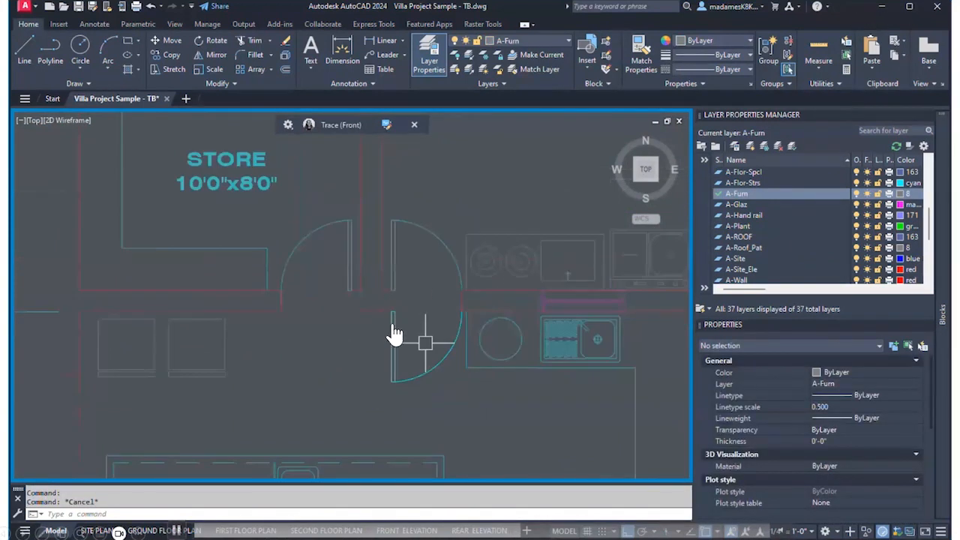
{"action": "scroll", "coordinate": [424, 349], "scroll_direction": "down", "scroll_amount": 3}
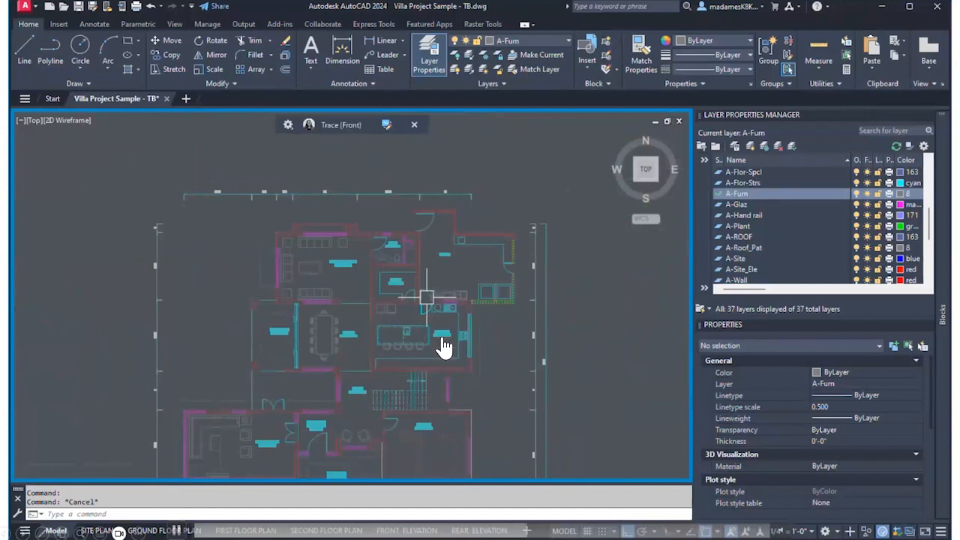
{"action": "scroll", "coordinate": [431, 345], "scroll_direction": "up", "scroll_amount": 2}
{"action": "scroll", "coordinate": [331, 339], "scroll_direction": "up", "scroll_amount": 3}
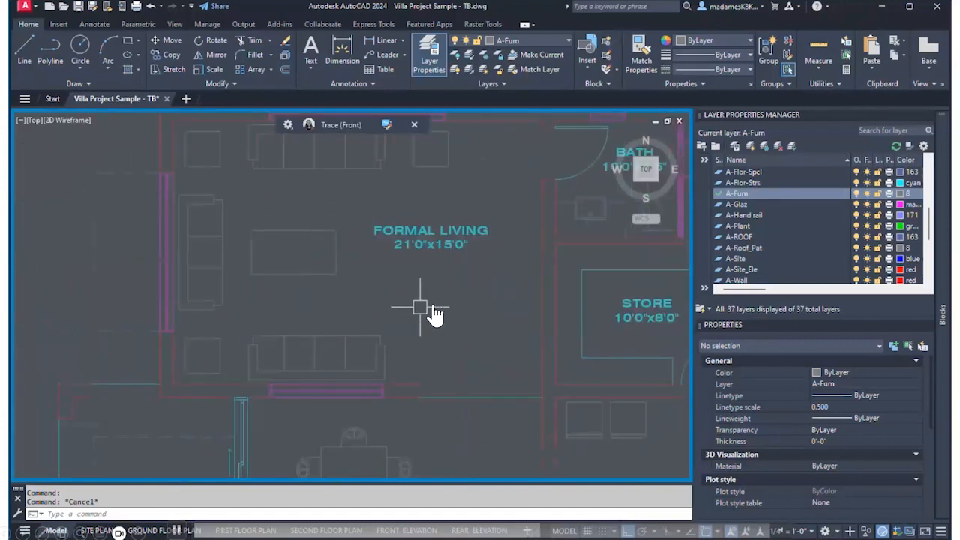
{"action": "scroll", "coordinate": [420, 306], "scroll_direction": "down", "scroll_amount": 2}
{"action": "scroll", "coordinate": [419, 293], "scroll_direction": "up", "scroll_amount": 2}
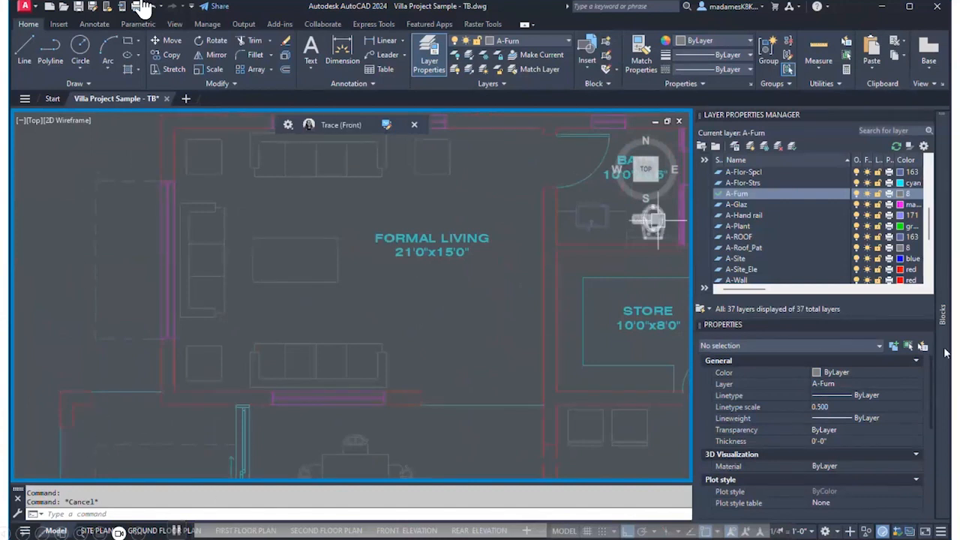
{"action": "mouse_move", "coordinate": [944, 351]}
{"action": "scroll", "coordinate": [743, 308], "scroll_direction": "up", "scroll_amount": 5}
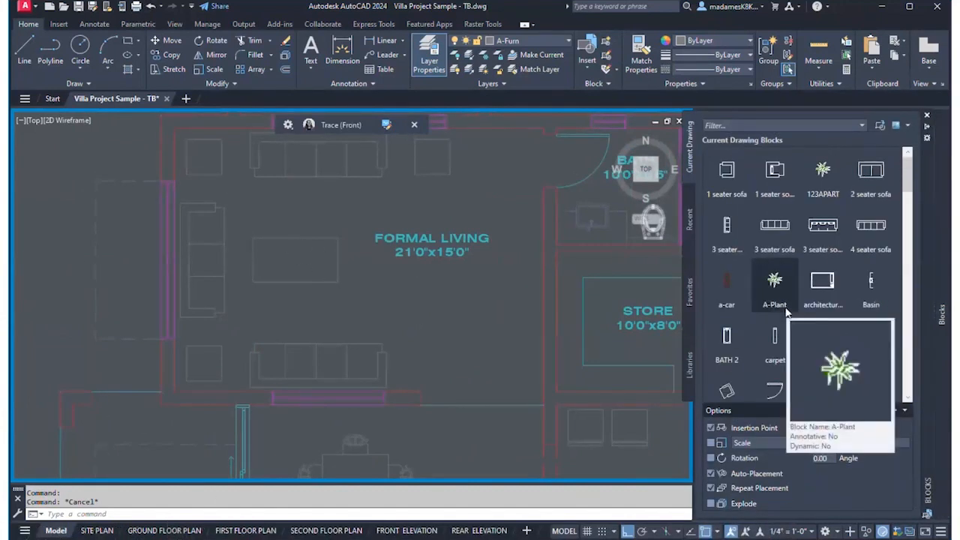
{"action": "mouse_move", "coordinate": [738, 200]}
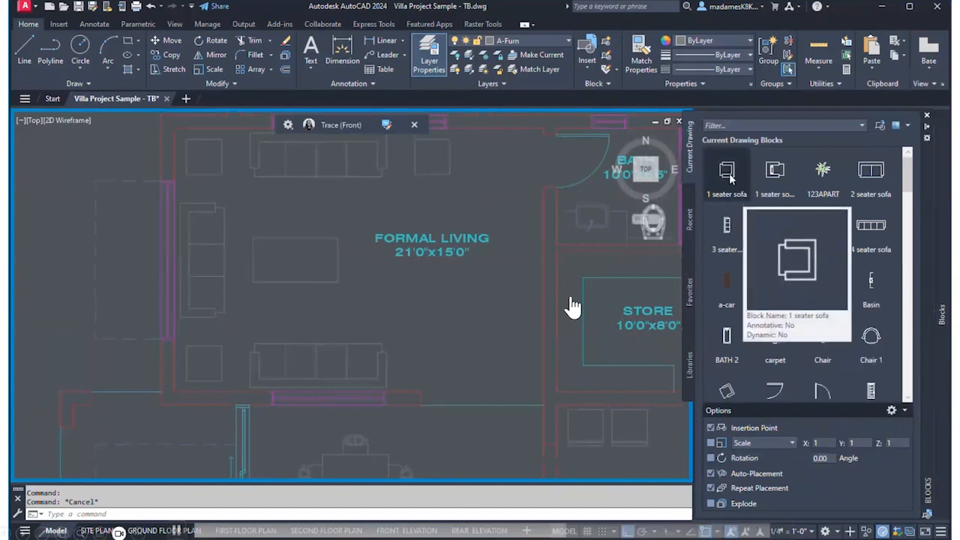
{"action": "left_click", "coordinate": [727, 173]}
{"action": "scroll", "coordinate": [441, 326], "scroll_direction": "up", "scroll_amount": 2}
{"action": "scroll", "coordinate": [442, 330], "scroll_direction": "down", "scroll_amount": 2}
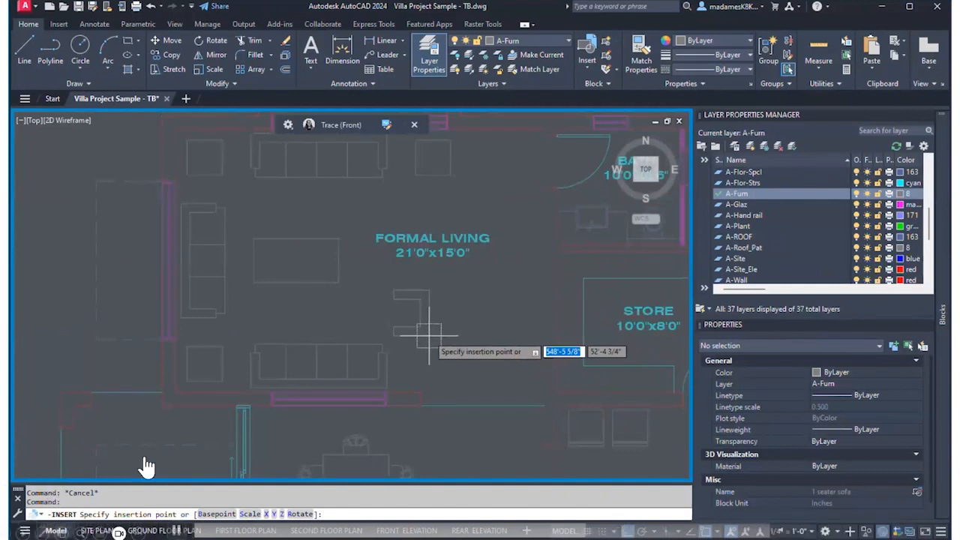
{"action": "left_click", "coordinate": [422, 336]}
{"action": "key", "text": "Escape"}
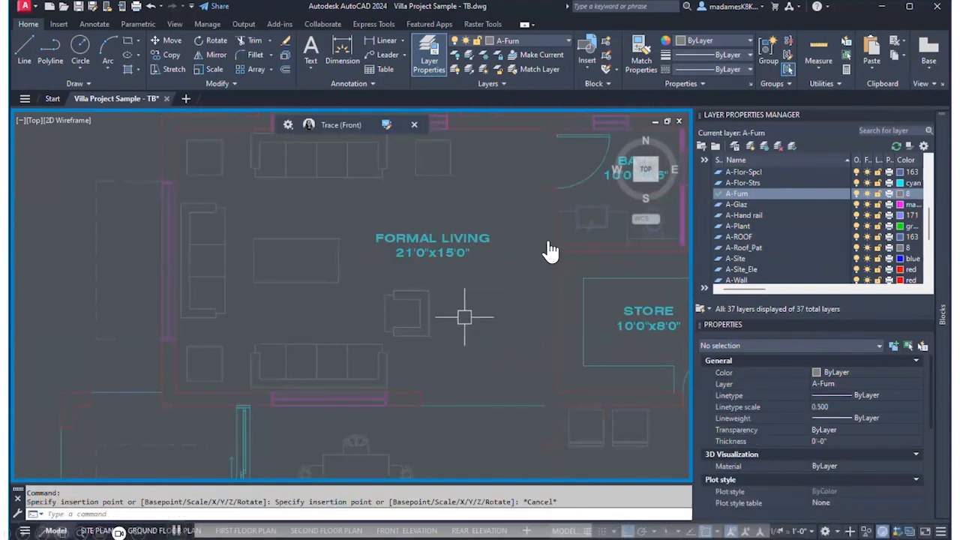
- Switch the trace to the back so the base drawing becomes editable
{"action": "scroll", "coordinate": [481, 319], "scroll_direction": "down", "scroll_amount": 6}
{"action": "scroll", "coordinate": [402, 226], "scroll_direction": "up", "scroll_amount": 8}
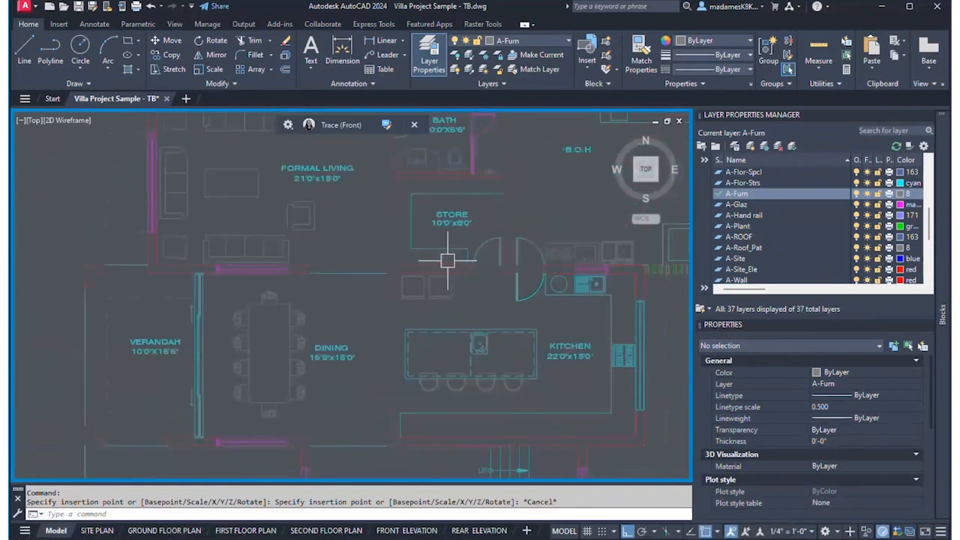
{"action": "left_click", "coordinate": [386, 125]}
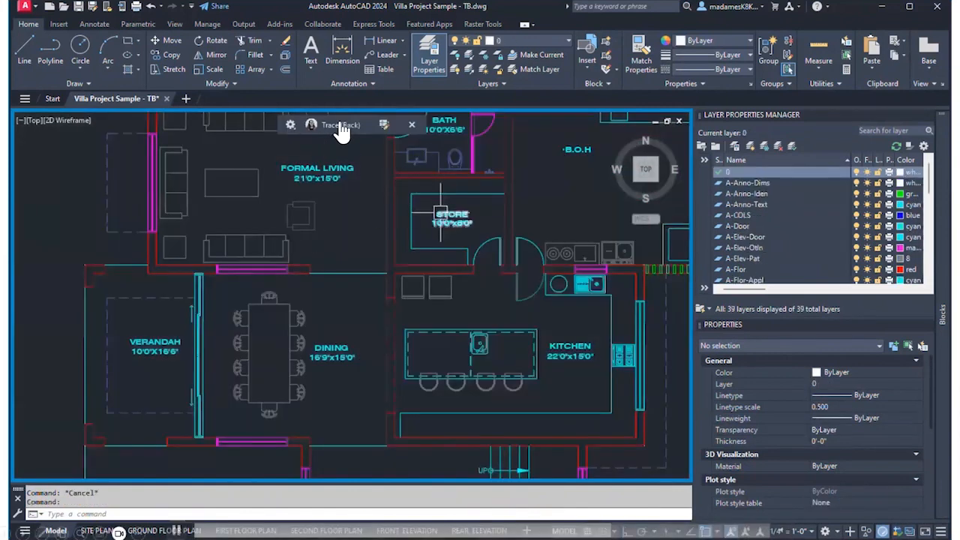
- Copy the two angled chairs by the foyer window from the trace into the drawing with COPYFROMTRACE
{"action": "scroll", "coordinate": [338, 188], "scroll_direction": "up", "scroll_amount": 2}
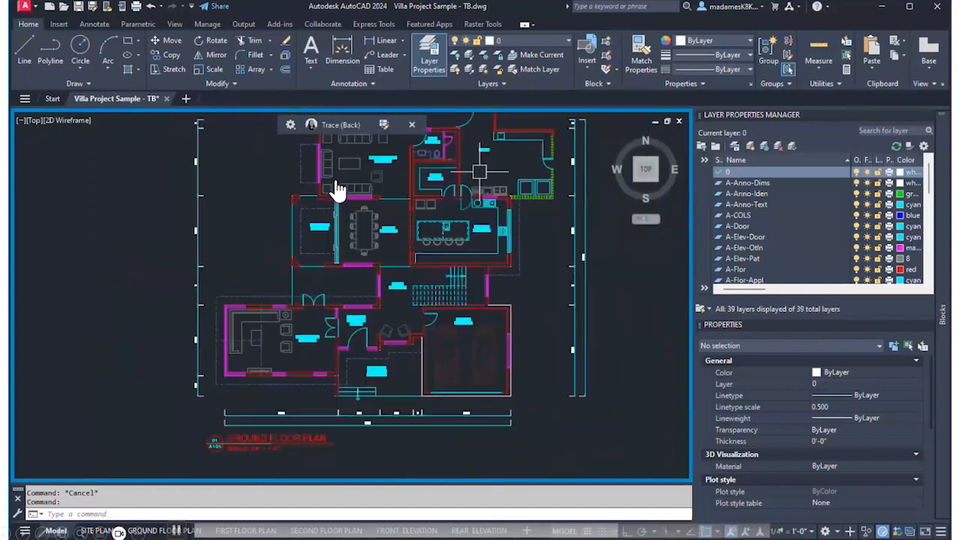
{"action": "scroll", "coordinate": [386, 331], "scroll_direction": "up", "scroll_amount": 1}
{"action": "scroll", "coordinate": [392, 342], "scroll_direction": "down", "scroll_amount": 1}
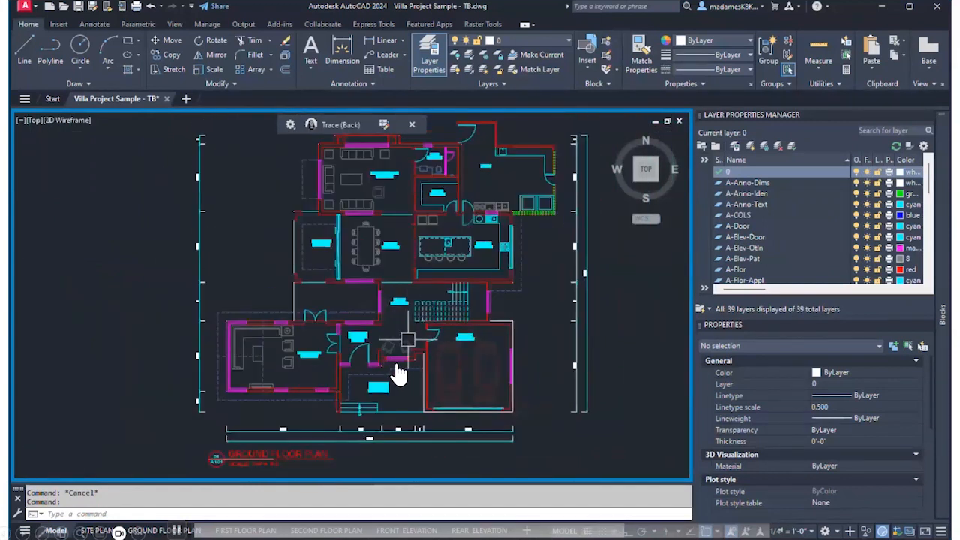
{"action": "scroll", "coordinate": [385, 355], "scroll_direction": "up", "scroll_amount": 2}
{"action": "scroll", "coordinate": [383, 355], "scroll_direction": "up", "scroll_amount": 2}
{"action": "type", "text": "COPYFROMTRACE"}
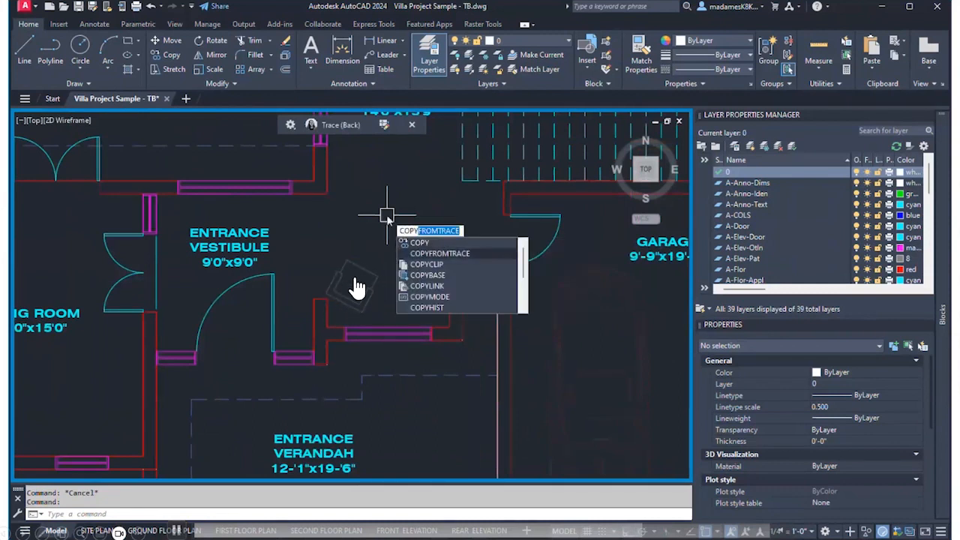
{"action": "key", "text": "Return"}
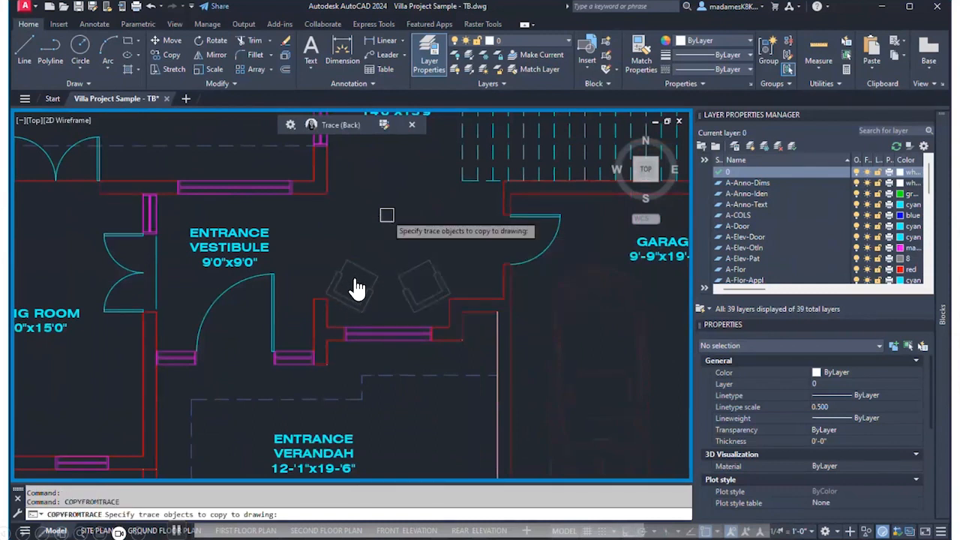
{"action": "left_click", "coordinate": [418, 264]}
{"action": "left_click", "coordinate": [371, 270]}
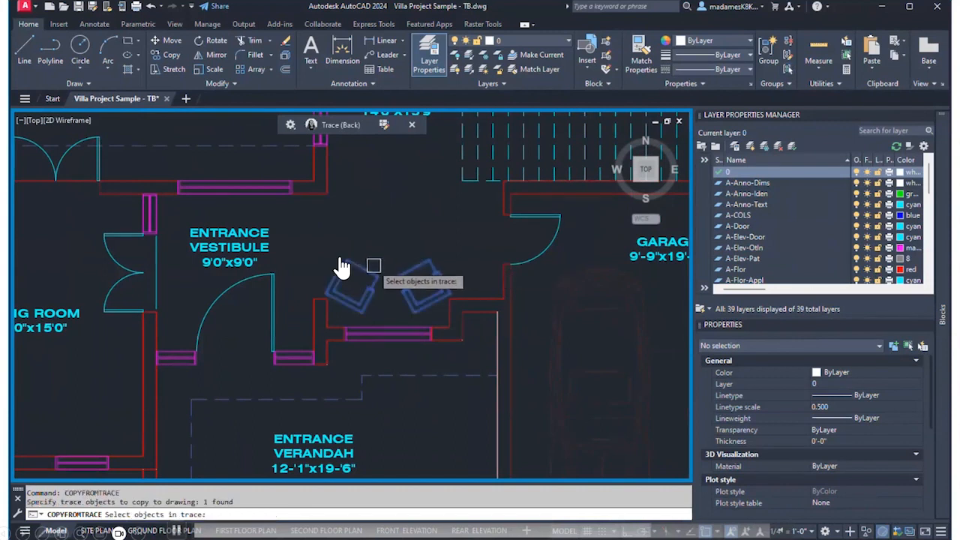
{"action": "key", "text": "Return"}
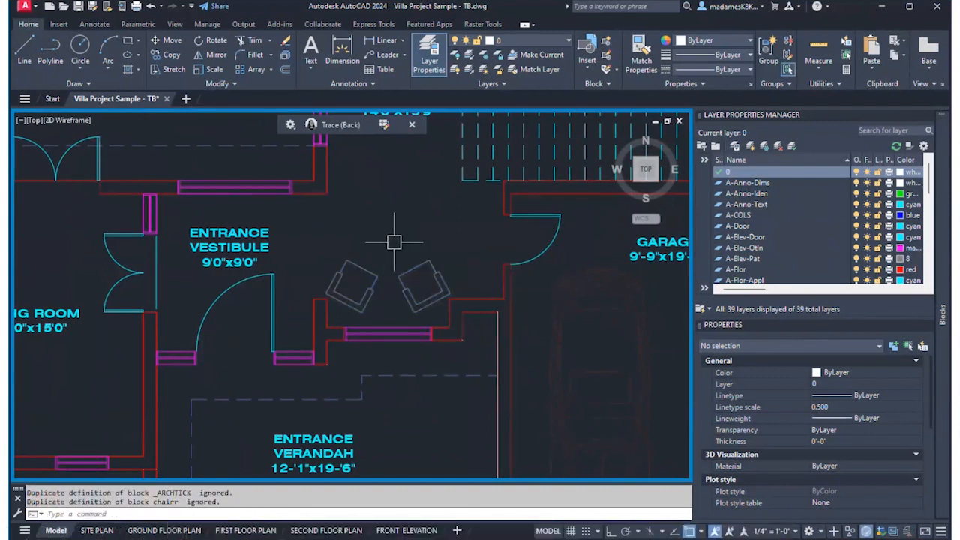
- Copy the single-seat sofa in the formal living room from the trace into the drawing
{"action": "scroll", "coordinate": [348, 302], "scroll_direction": "down", "scroll_amount": 6}
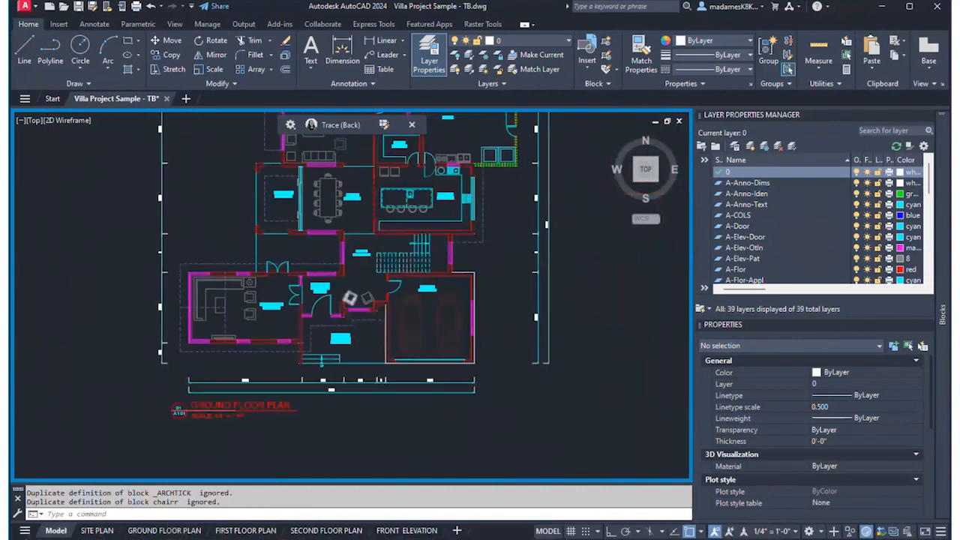
{"action": "scroll", "coordinate": [386, 264], "scroll_direction": "up", "scroll_amount": 6}
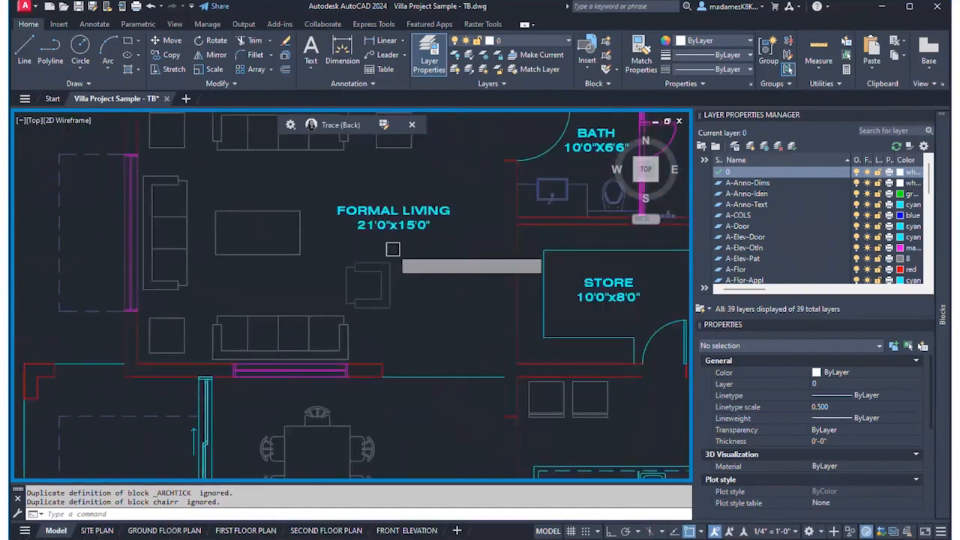
{"action": "key", "text": "Return"}
{"action": "left_click", "coordinate": [384, 268]}
{"action": "key", "text": "Return"}
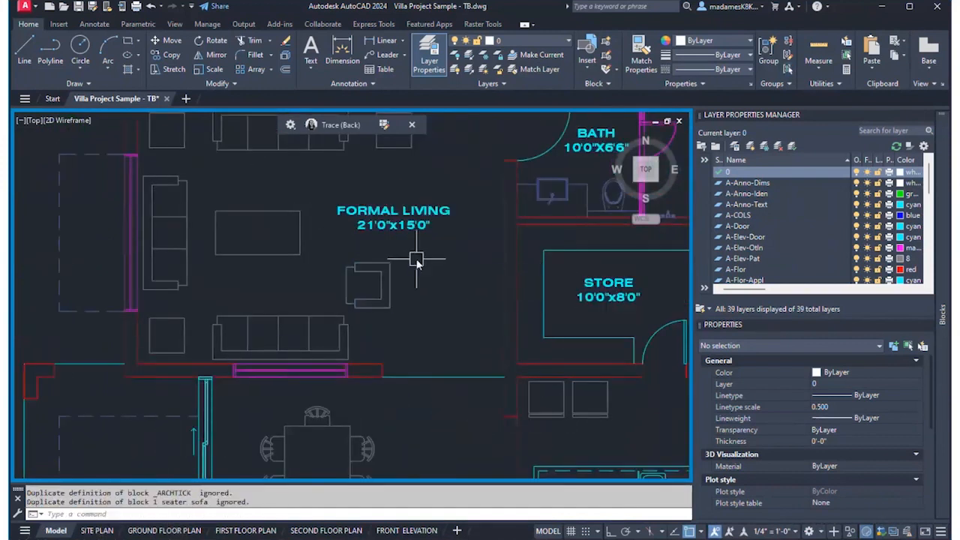
- Copy the new kitchen door from the trace into the drawing with COPYFROMTRACE
{"action": "scroll", "coordinate": [414, 266], "scroll_direction": "down", "scroll_amount": 5}
{"action": "scroll", "coordinate": [414, 300], "scroll_direction": "up", "scroll_amount": 6}
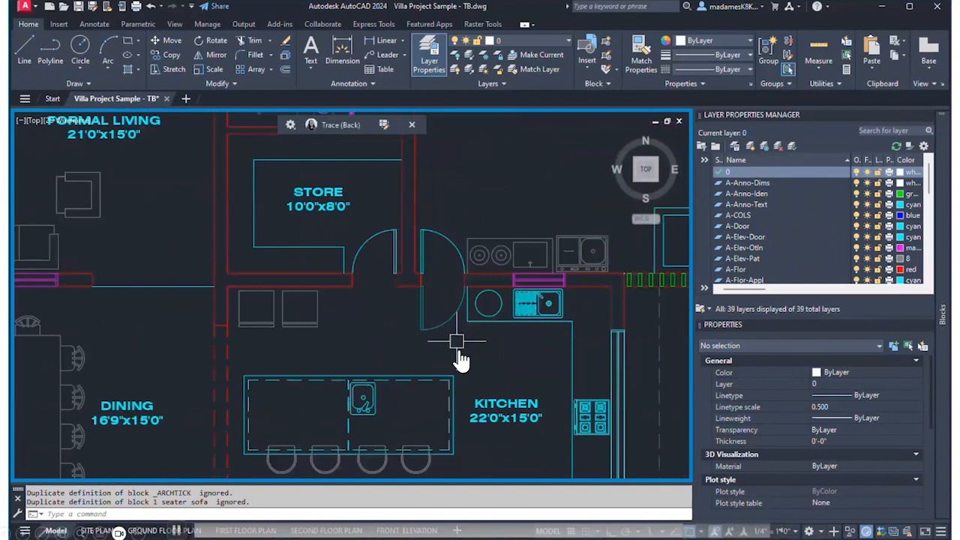
{"action": "type", "text": "copy"}
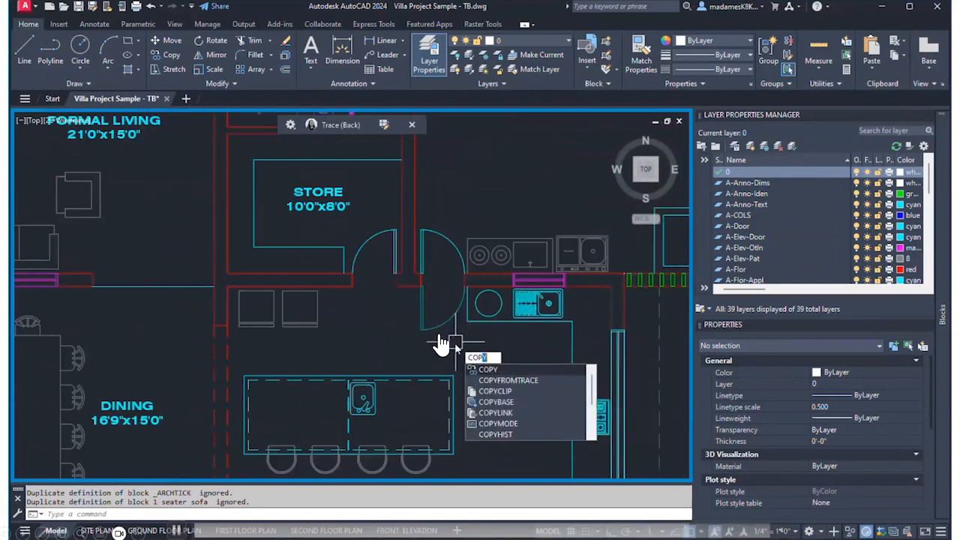
{"action": "key", "text": "Down"}
{"action": "key", "text": "Return"}
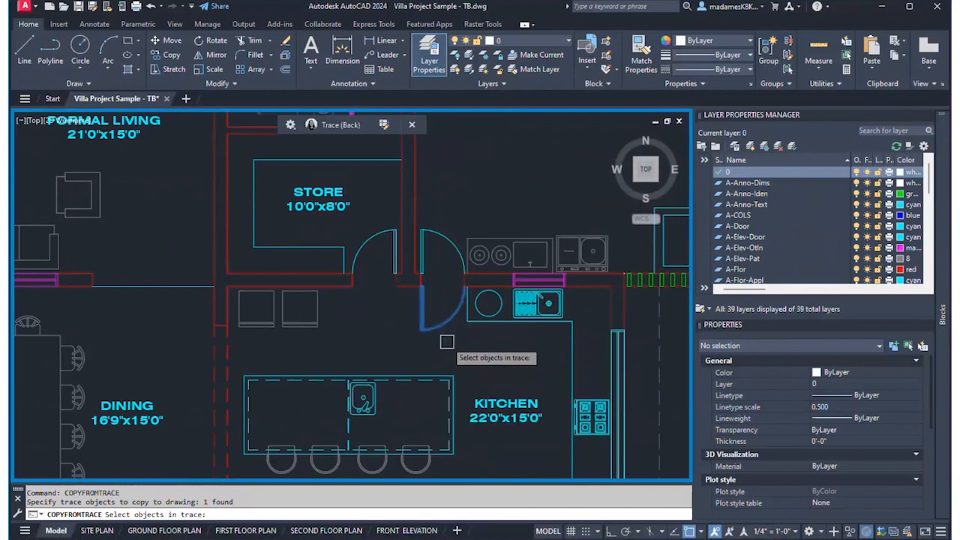
{"action": "key", "text": "Return"}
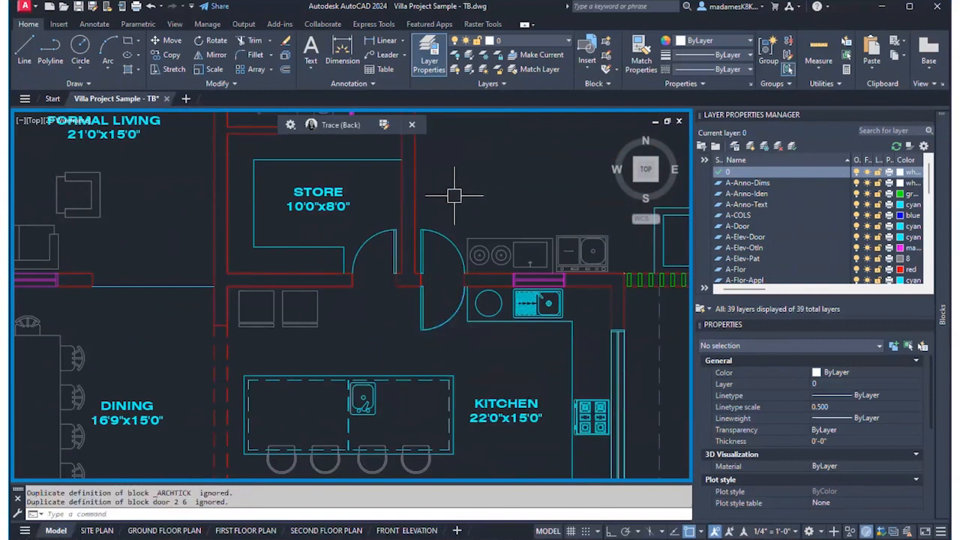
- Close the trace and save the villa drawing
{"action": "left_click", "coordinate": [412, 125]}
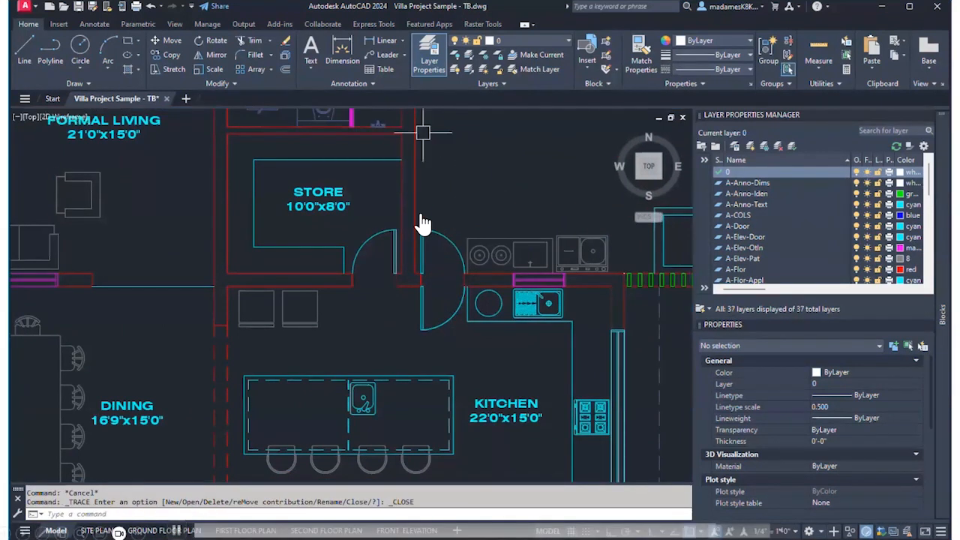
{"action": "scroll", "coordinate": [424, 225], "scroll_direction": "down", "scroll_amount": 2}
{"action": "scroll", "coordinate": [420, 237], "scroll_direction": "down", "scroll_amount": 4}
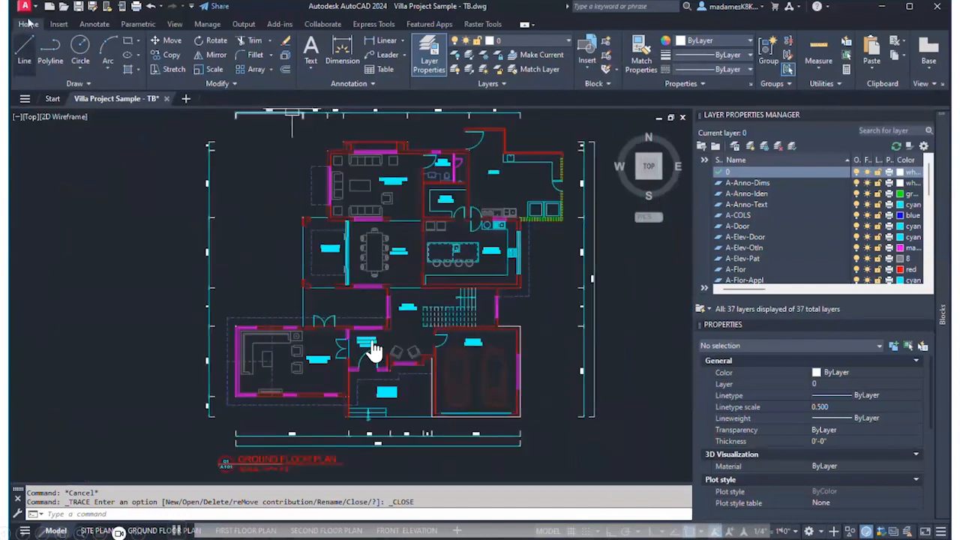
{"action": "key", "text": "ctrl+s"}
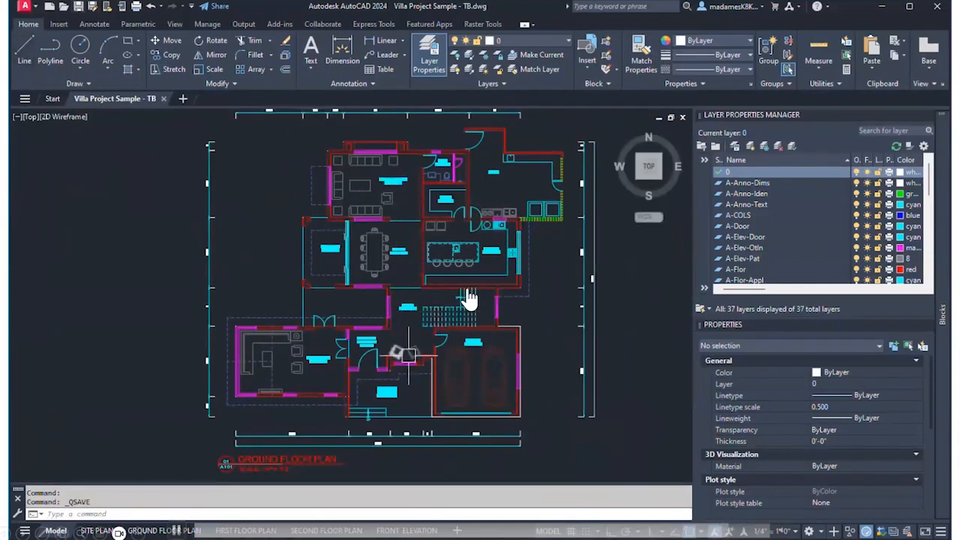
- Inspect the copied chair by the foyer window and the surrounding ground floor plan in the drawing
{"action": "scroll", "coordinate": [416, 343], "scroll_direction": "up", "scroll_amount": 5}
{"action": "left_click", "coordinate": [411, 342]}
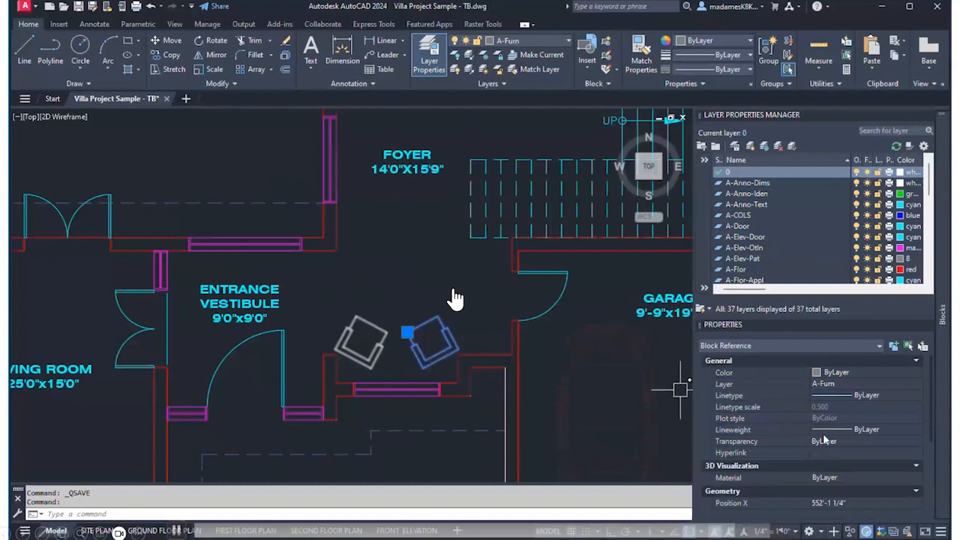
{"action": "key", "text": "Escape"}
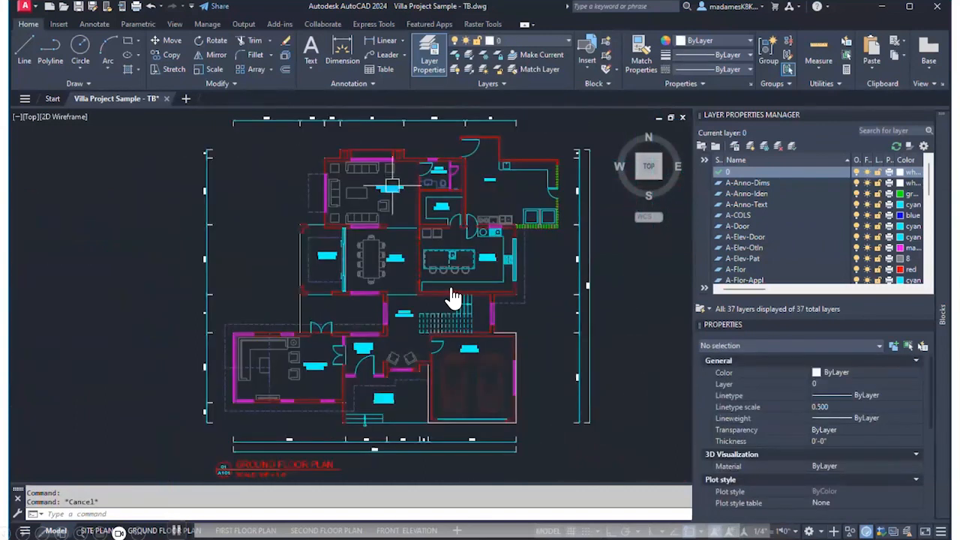
{"action": "scroll", "coordinate": [452, 297], "scroll_direction": "up", "scroll_amount": 3}
{"action": "scroll", "coordinate": [452, 297], "scroll_direction": "down", "scroll_amount": 3}
{"action": "key", "text": "Escape"}
{"action": "scroll", "coordinate": [452, 297], "scroll_direction": "up", "scroll_amount": 4}
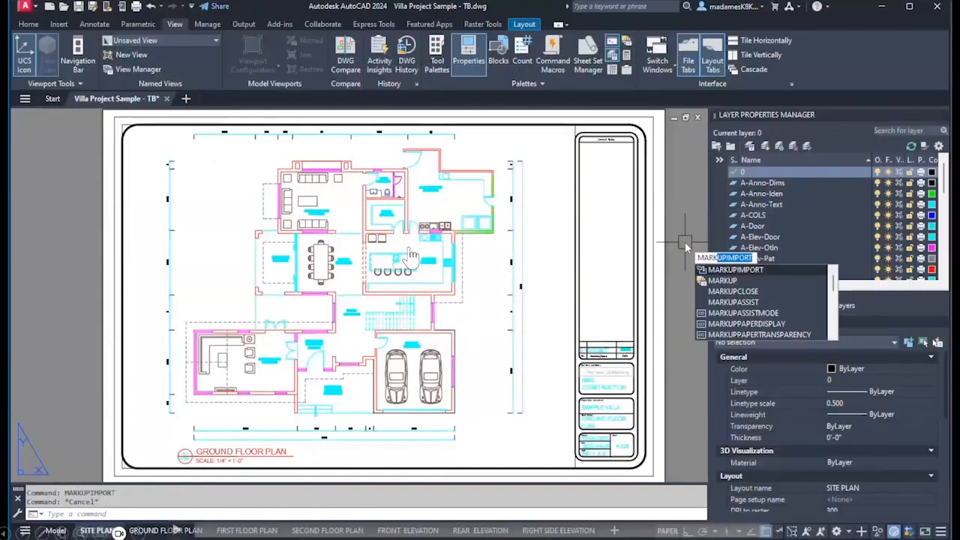
- Import Villa Project Sample - TB-SITE PLAN - A - MARKUPS.pdf from the desktop's Sample Files folder with MARKUPIMPORT
{"action": "key", "text": "Return"}
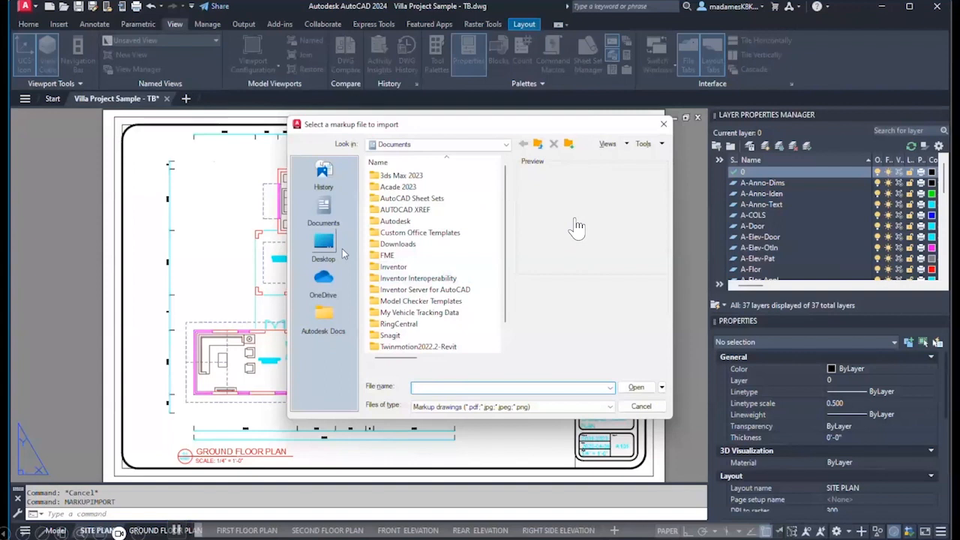
{"action": "left_click", "coordinate": [343, 253]}
{"action": "scroll", "coordinate": [448, 266], "scroll_direction": "down", "scroll_amount": 5}
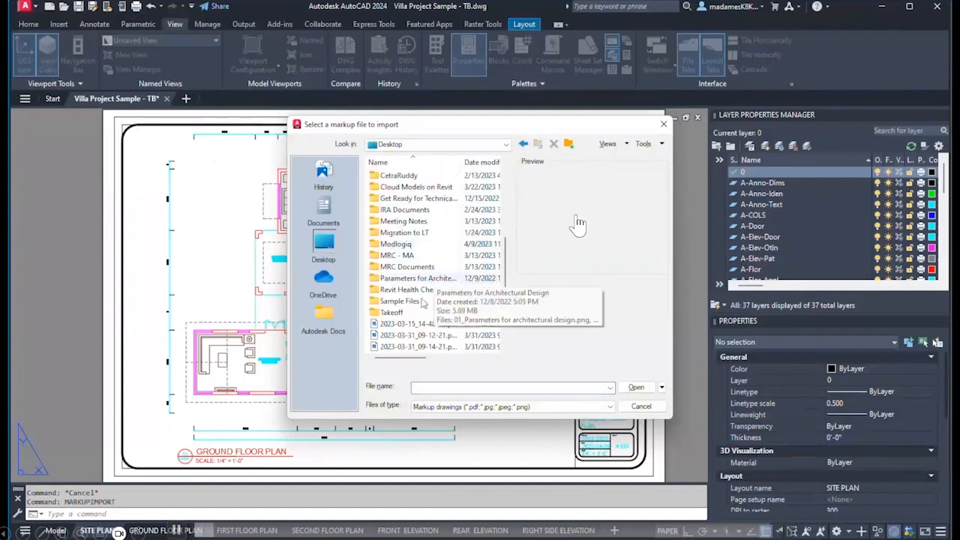
{"action": "double_click", "coordinate": [415, 302]}
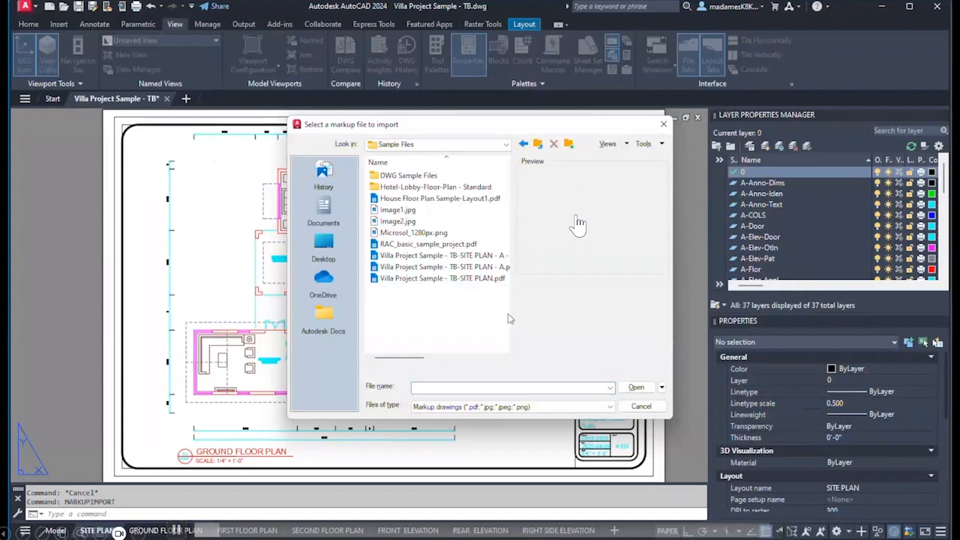
{"action": "left_click", "coordinate": [474, 269]}
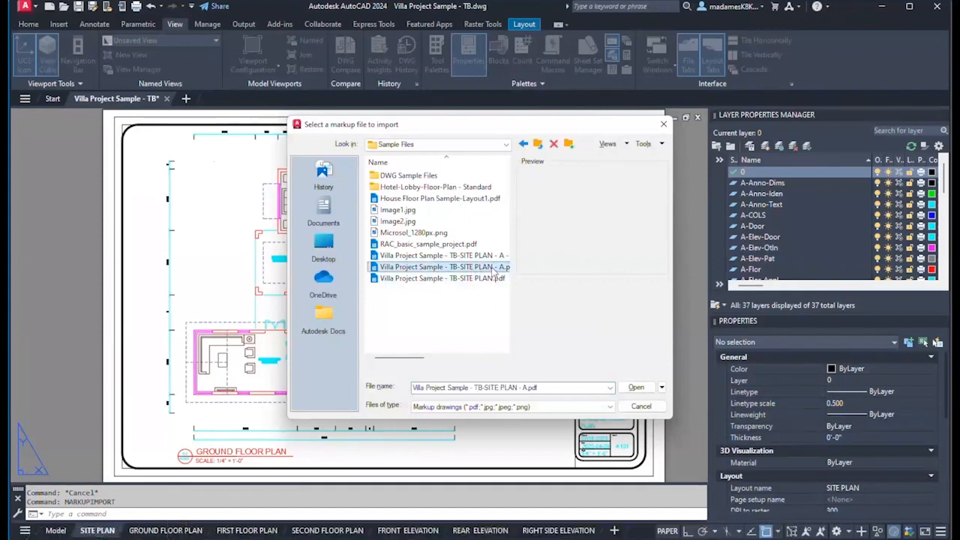
{"action": "left_click", "coordinate": [480, 256]}
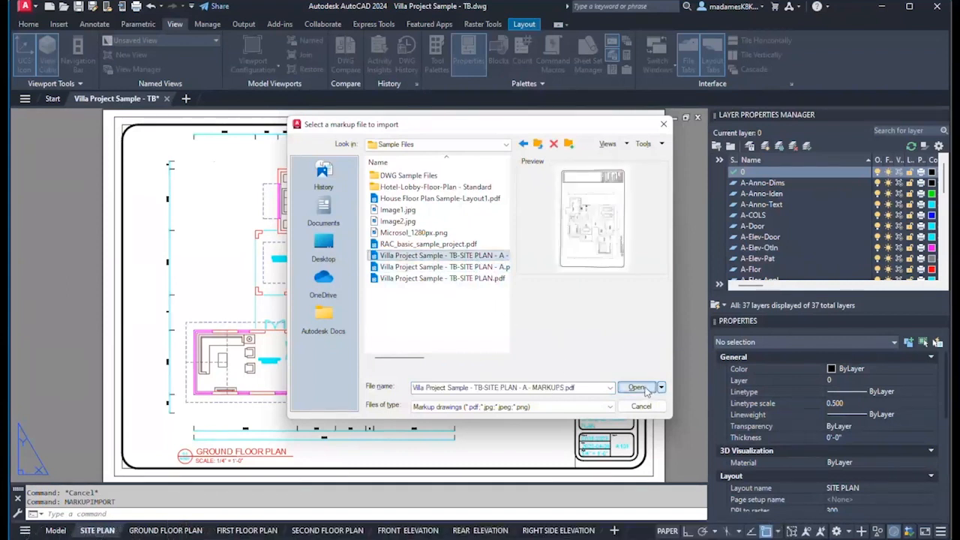
{"action": "left_click", "coordinate": [636, 388]}
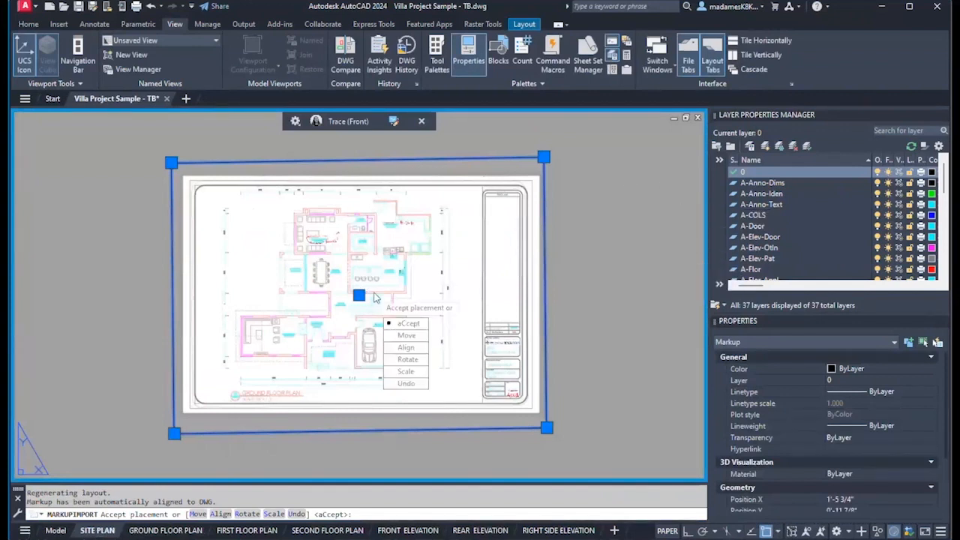
- Accept the automatic placement of the imported markup on the SITE PLAN layout
{"action": "scroll", "coordinate": [376, 299], "scroll_direction": "up", "scroll_amount": 3}
{"action": "scroll", "coordinate": [396, 321], "scroll_direction": "down", "scroll_amount": 3}
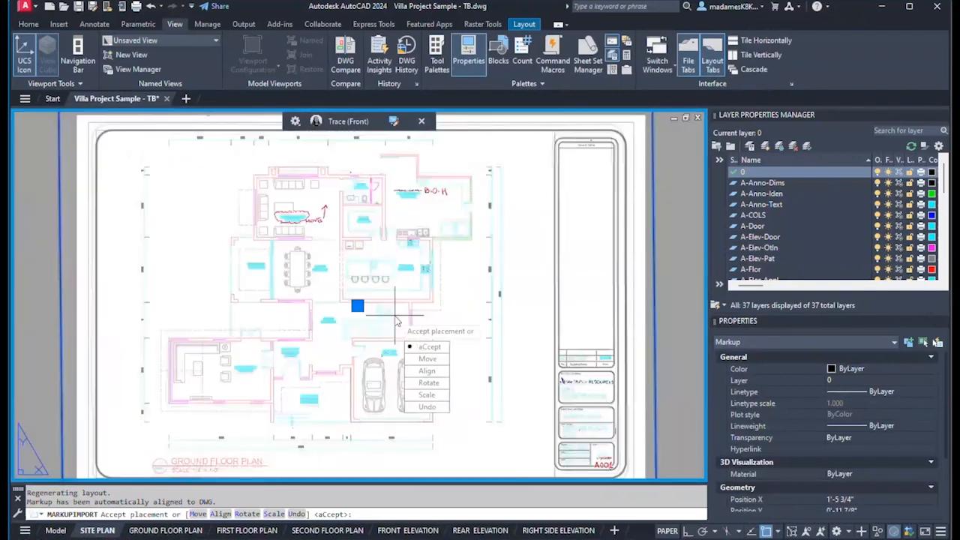
{"action": "left_click", "coordinate": [430, 347]}
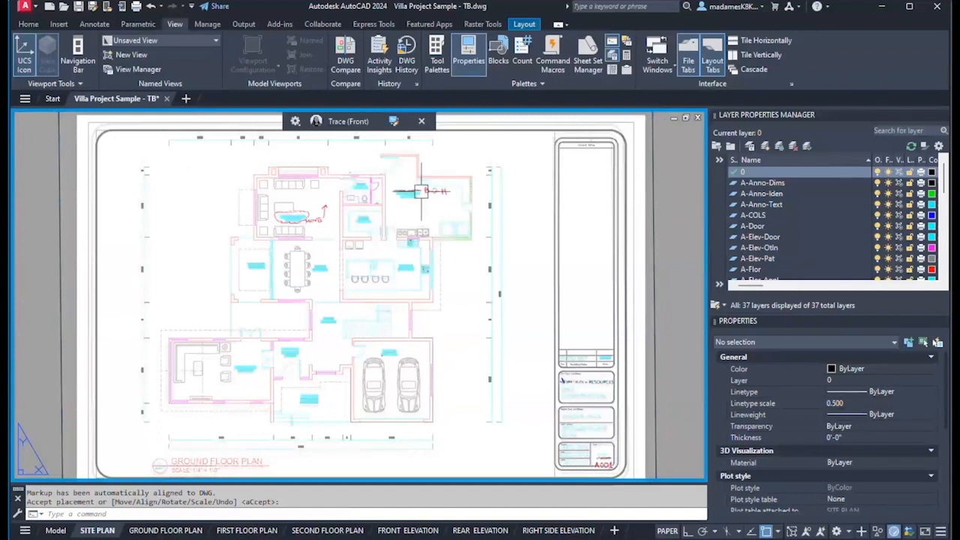
- Select the imported markup and examine its handwritten notes over the service yard and formal living room
{"action": "scroll", "coordinate": [427, 203], "scroll_direction": "up", "scroll_amount": 5}
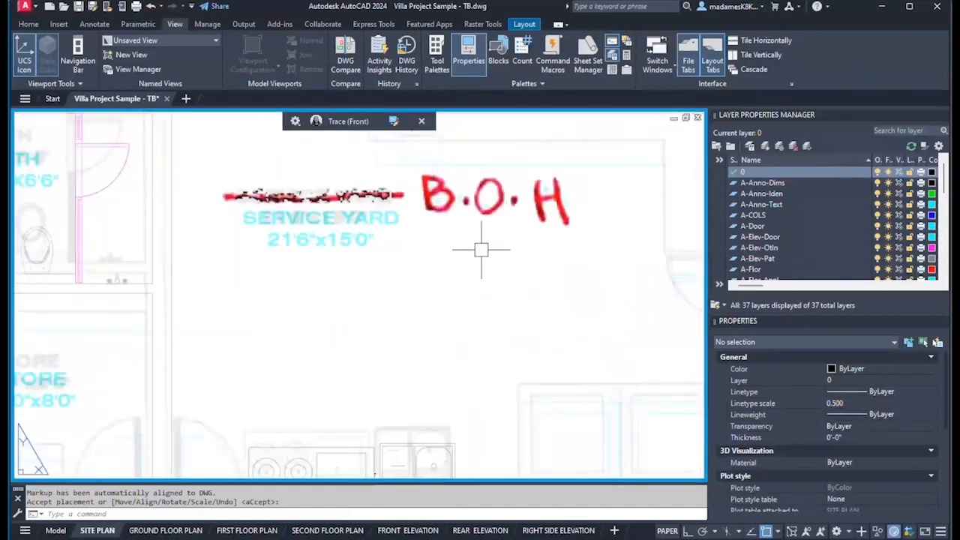
{"action": "scroll", "coordinate": [457, 221], "scroll_direction": "down", "scroll_amount": 5}
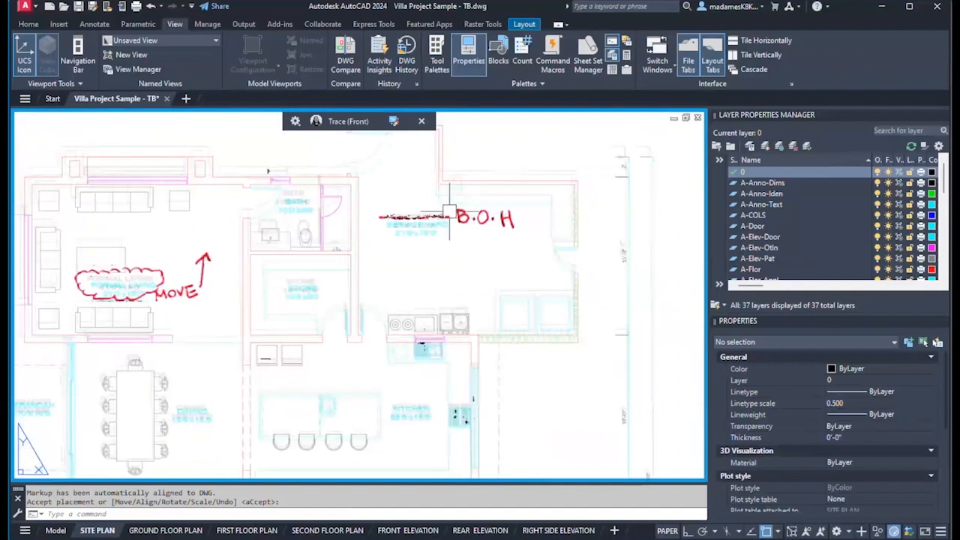
{"action": "scroll", "coordinate": [466, 204], "scroll_direction": "down", "scroll_amount": 6}
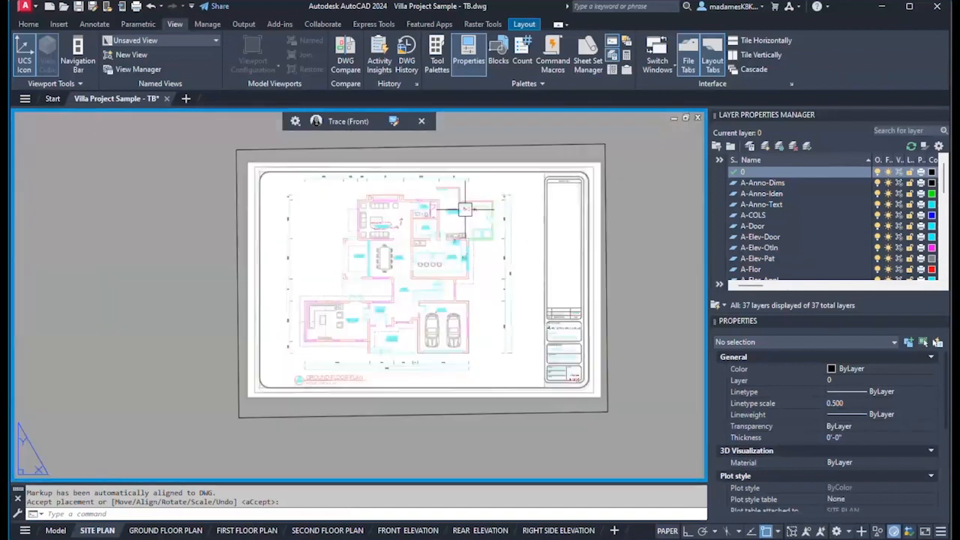
{"action": "left_click", "coordinate": [462, 148]}
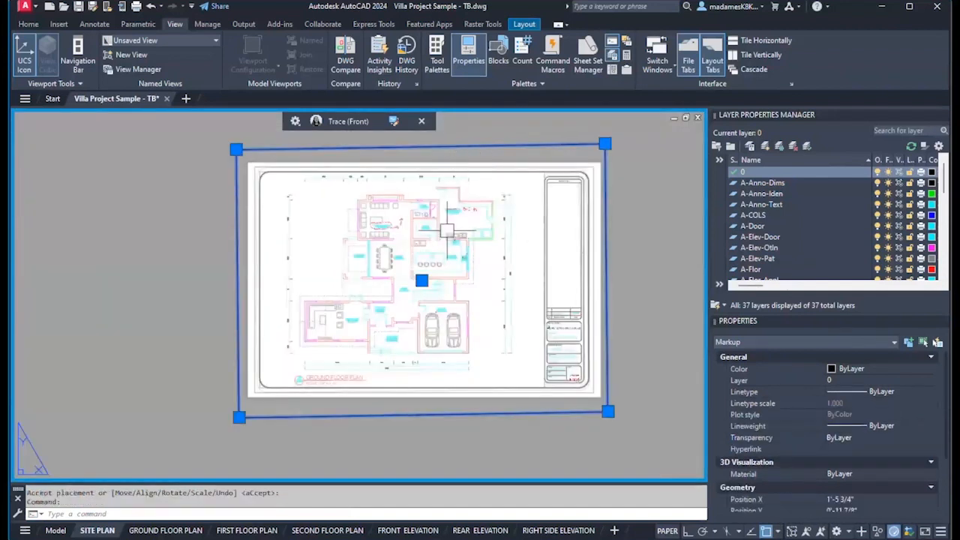
{"action": "scroll", "coordinate": [412, 199], "scroll_direction": "up", "scroll_amount": 4}
{"action": "scroll", "coordinate": [326, 259], "scroll_direction": "down", "scroll_amount": 2}
{"action": "scroll", "coordinate": [327, 258], "scroll_direction": "up", "scroll_amount": 5}
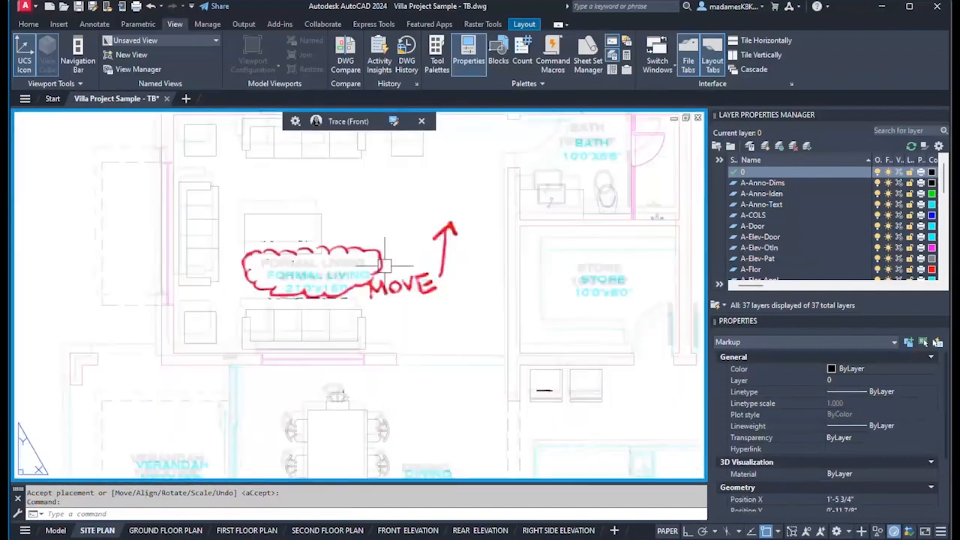
{"action": "scroll", "coordinate": [314, 286], "scroll_direction": "down", "scroll_amount": 4}
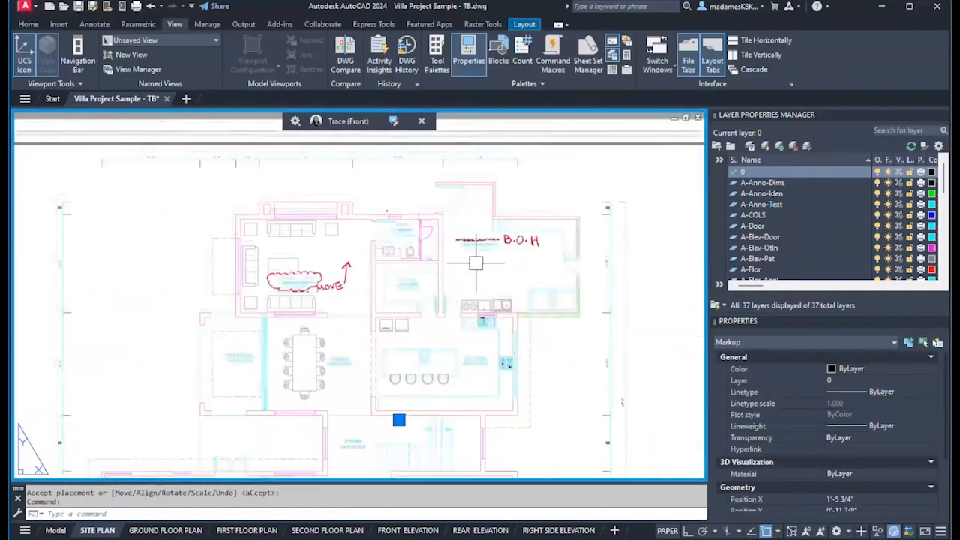
{"action": "scroll", "coordinate": [304, 286], "scroll_direction": "down", "scroll_amount": 2}
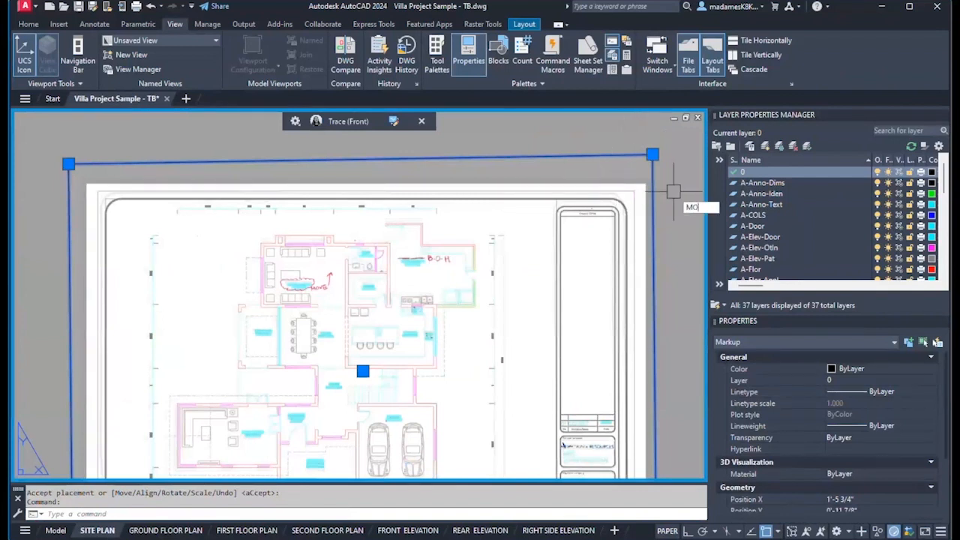
- Try to move the markup using the drawing's service yard outer wall corner as the base point
{"action": "key", "text": "Return"}
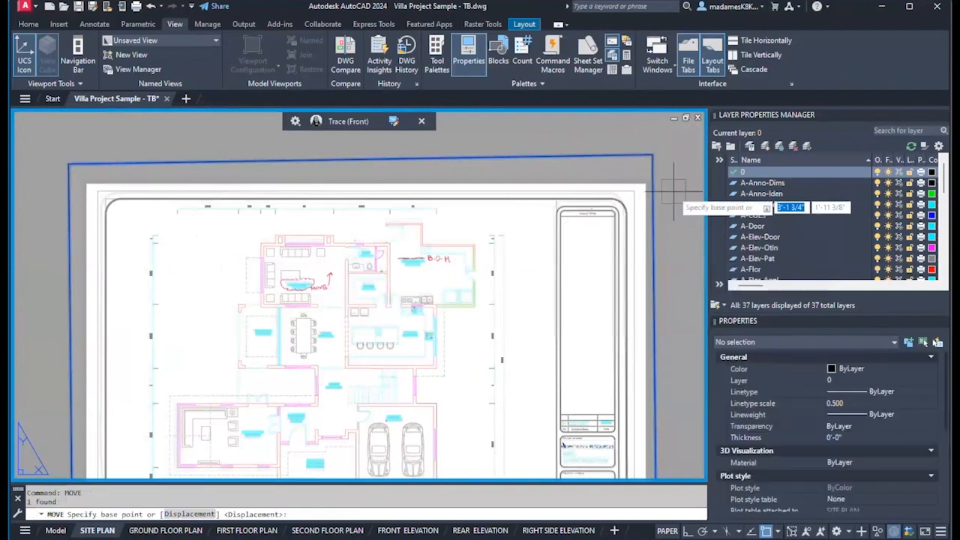
{"action": "scroll", "coordinate": [510, 244], "scroll_direction": "up", "scroll_amount": 6}
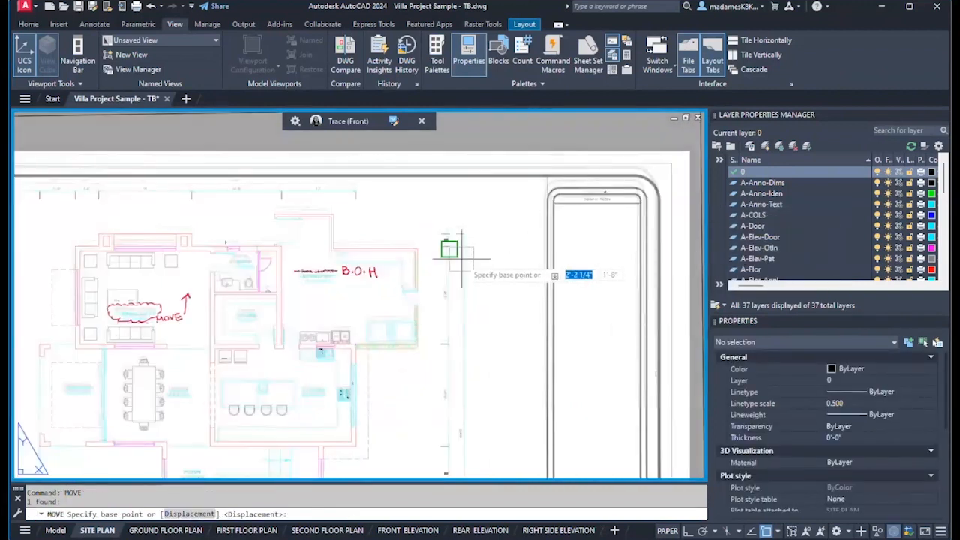
{"action": "scroll", "coordinate": [422, 238], "scroll_direction": "down", "scroll_amount": 3}
{"action": "scroll", "coordinate": [435, 210], "scroll_direction": "up", "scroll_amount": 6}
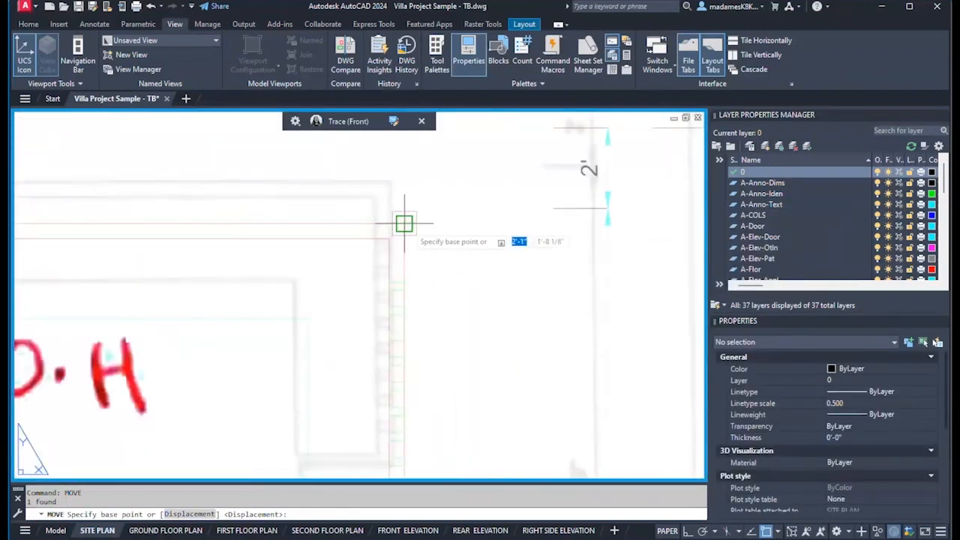
{"action": "left_click", "coordinate": [404, 224]}
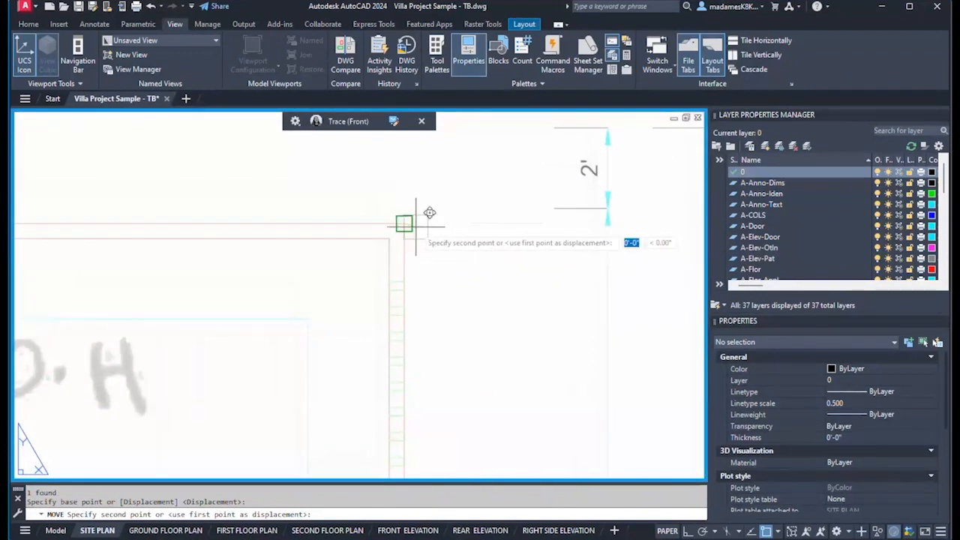
{"action": "left_click", "coordinate": [405, 224]}
{"action": "scroll", "coordinate": [417, 231], "scroll_direction": "down", "scroll_amount": 5}
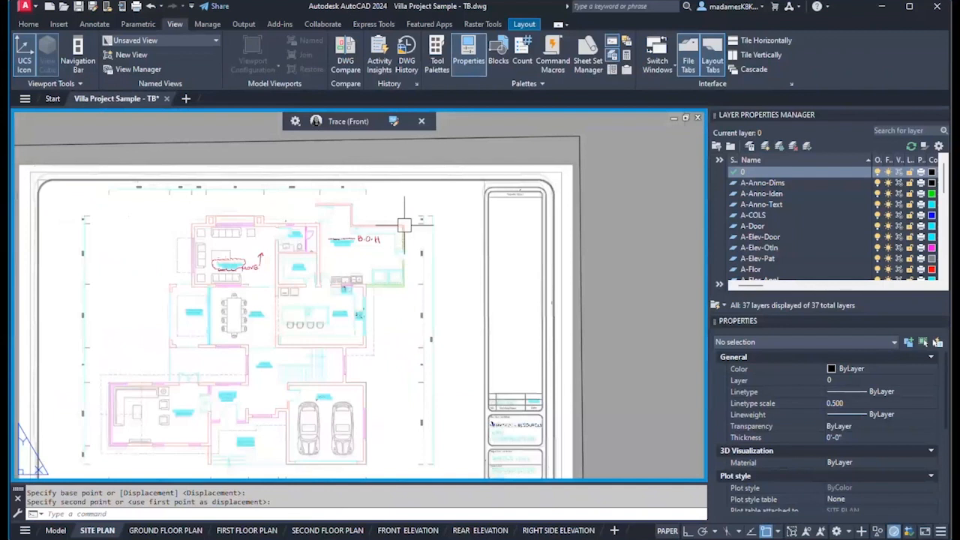
- Move the markup from its service yard outer wall corner onto the matching wall corner of the drawing
{"action": "left_click", "coordinate": [491, 141]}
{"action": "key", "text": "Return"}
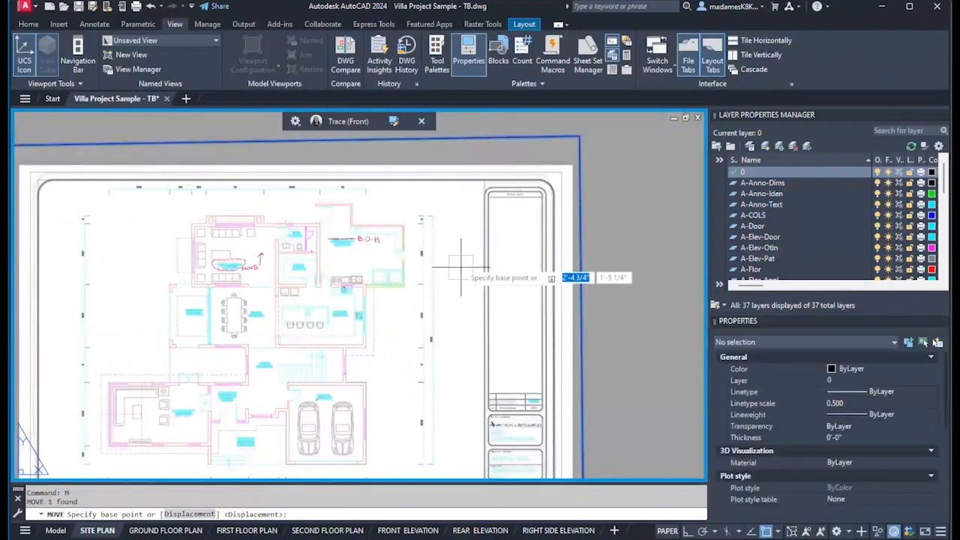
{"action": "scroll", "coordinate": [436, 235], "scroll_direction": "up", "scroll_amount": 8}
{"action": "scroll", "coordinate": [429, 255], "scroll_direction": "down", "scroll_amount": 5}
{"action": "scroll", "coordinate": [363, 228], "scroll_direction": "up", "scroll_amount": 6}
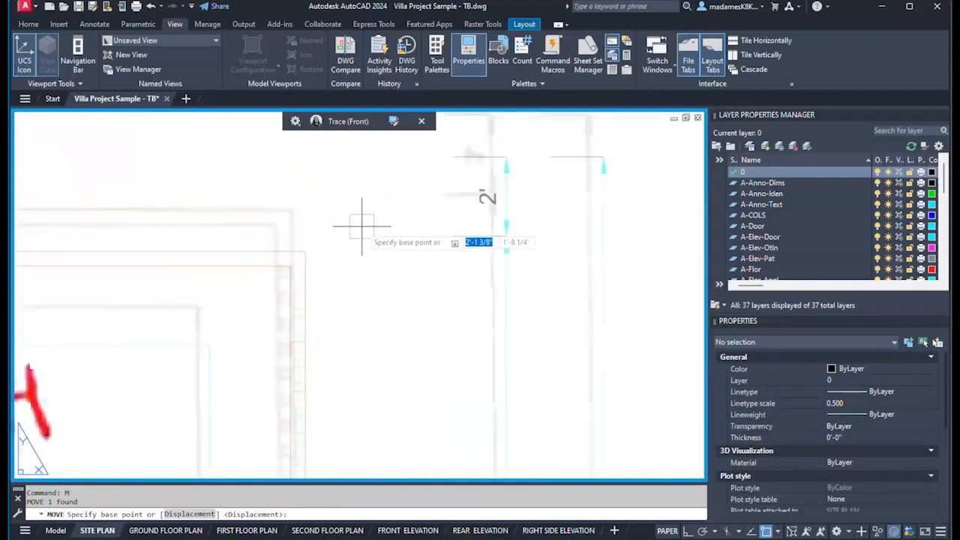
{"action": "left_click", "coordinate": [291, 210]}
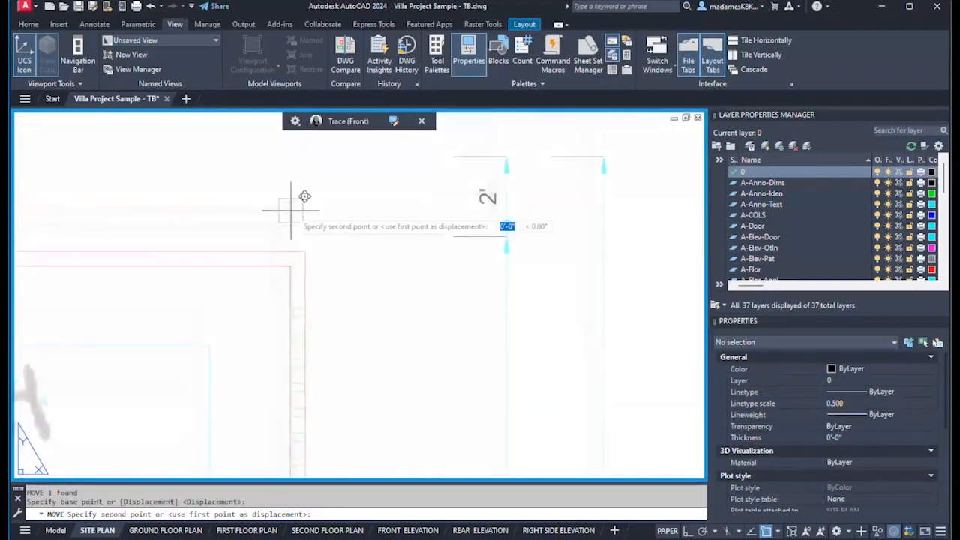
{"action": "left_click", "coordinate": [316, 237]}
{"action": "scroll", "coordinate": [429, 264], "scroll_direction": "down", "scroll_amount": 10}
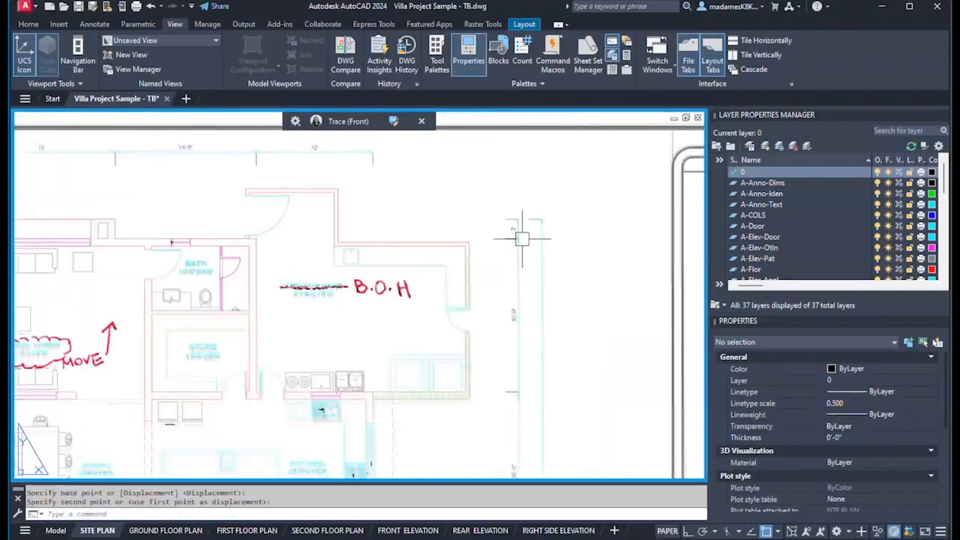
- Switch the trace to the back so Markup Assist identifies the imported markups, and view those around the formal living room label
{"action": "scroll", "coordinate": [400, 250], "scroll_direction": "up", "scroll_amount": 2}
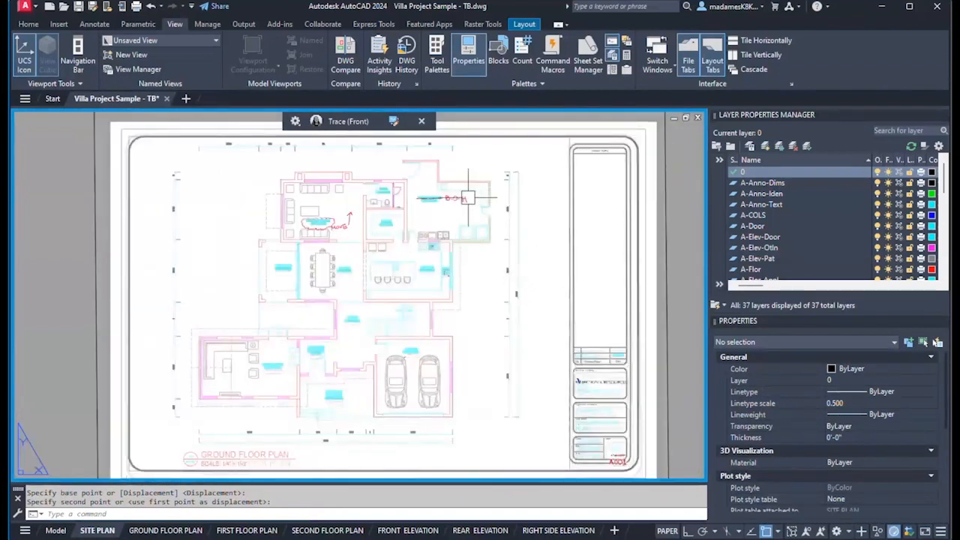
{"action": "scroll", "coordinate": [428, 126], "scroll_direction": "up", "scroll_amount": 4}
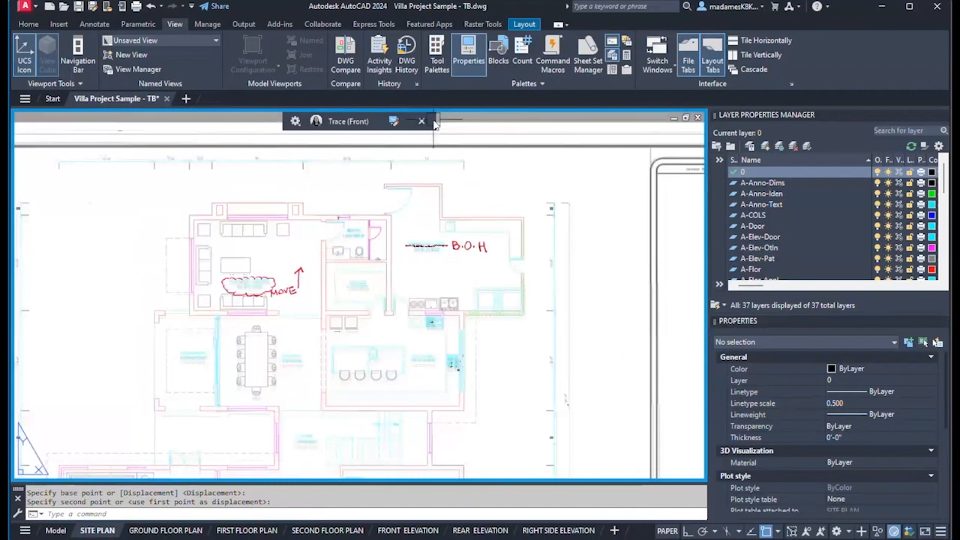
{"action": "left_click", "coordinate": [394, 122]}
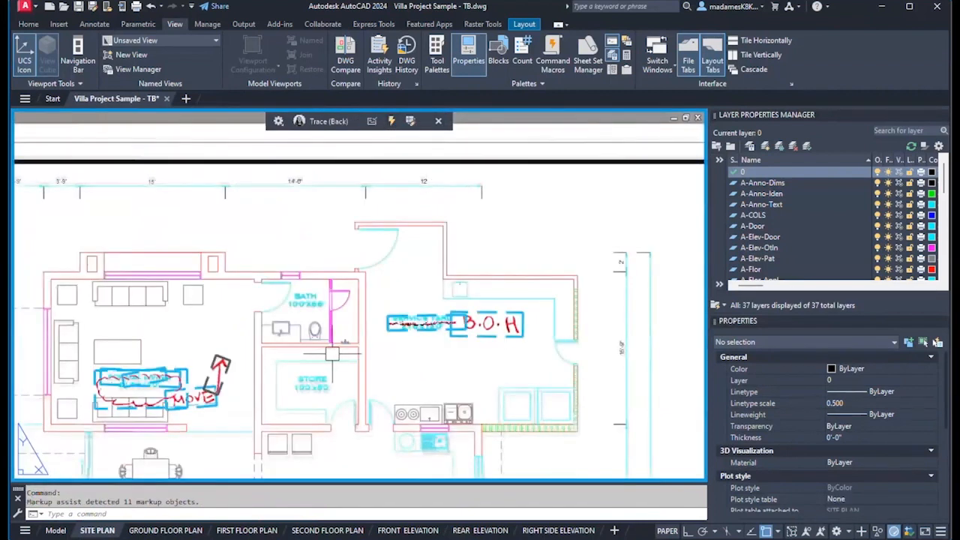
{"action": "scroll", "coordinate": [446, 211], "scroll_direction": "down", "scroll_amount": 4}
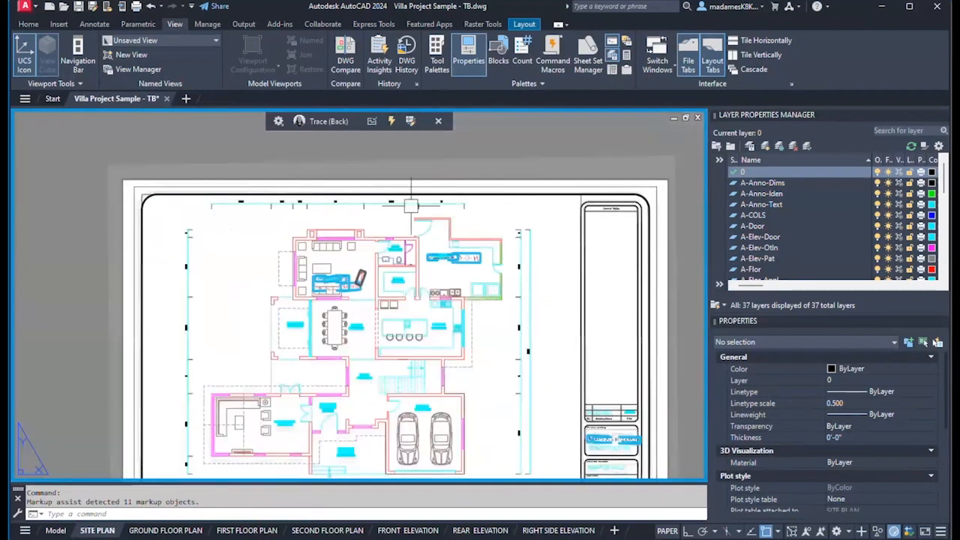
{"action": "scroll", "coordinate": [336, 297], "scroll_direction": "up", "scroll_amount": 8}
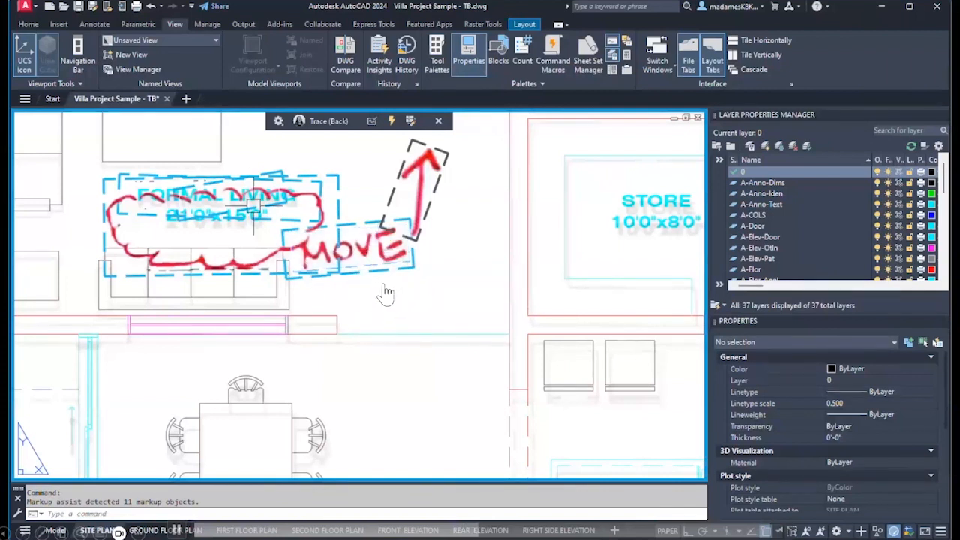
- Try to start moving the formal living label from the handwritten "MOVE" markup
{"action": "scroll", "coordinate": [270, 275], "scroll_direction": "down", "scroll_amount": 6}
{"action": "scroll", "coordinate": [272, 280], "scroll_direction": "up", "scroll_amount": 4}
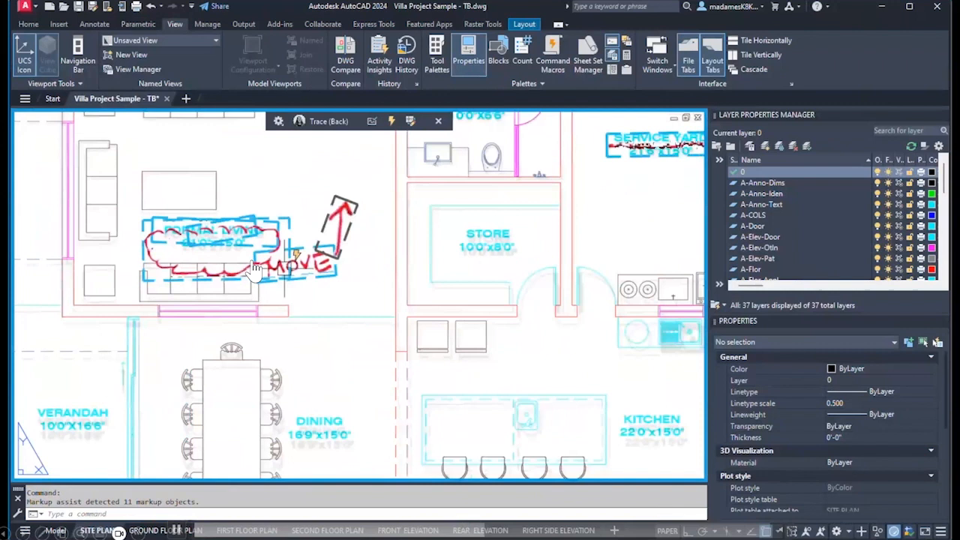
{"action": "scroll", "coordinate": [304, 267], "scroll_direction": "up", "scroll_amount": 5}
{"action": "left_click", "coordinate": [283, 272]}
{"action": "left_click", "coordinate": [293, 285]}
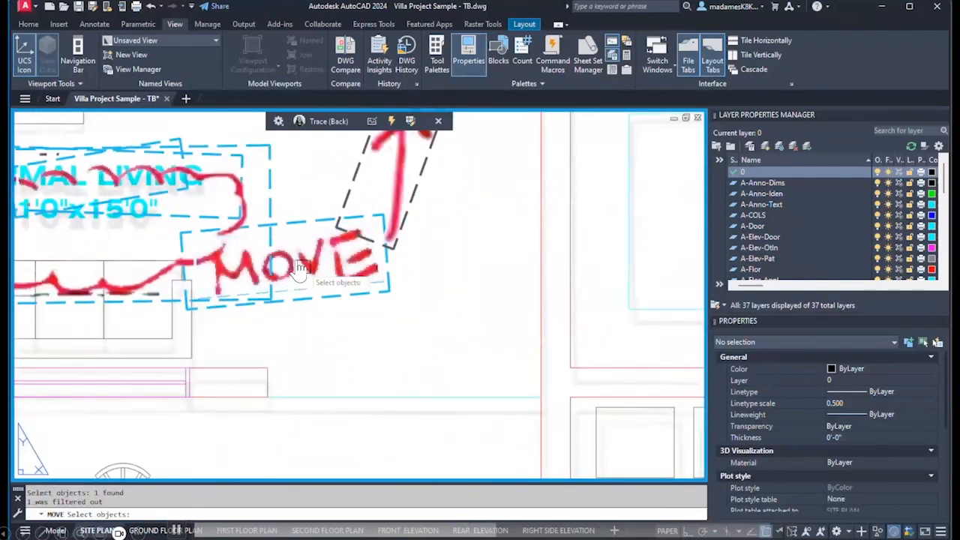
{"action": "scroll", "coordinate": [297, 270], "scroll_direction": "down", "scroll_amount": 6}
{"action": "key", "text": "Escape"}
- Try to update the service yard label with the text recognised from the handwritten "B.O.H" markup
{"action": "scroll", "coordinate": [612, 187], "scroll_direction": "up", "scroll_amount": 5}
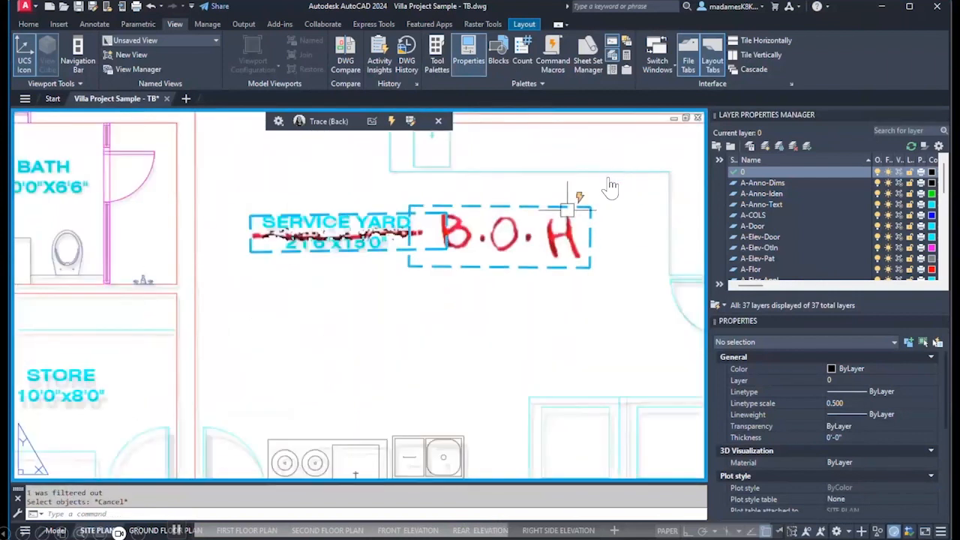
{"action": "left_click", "coordinate": [552, 238]}
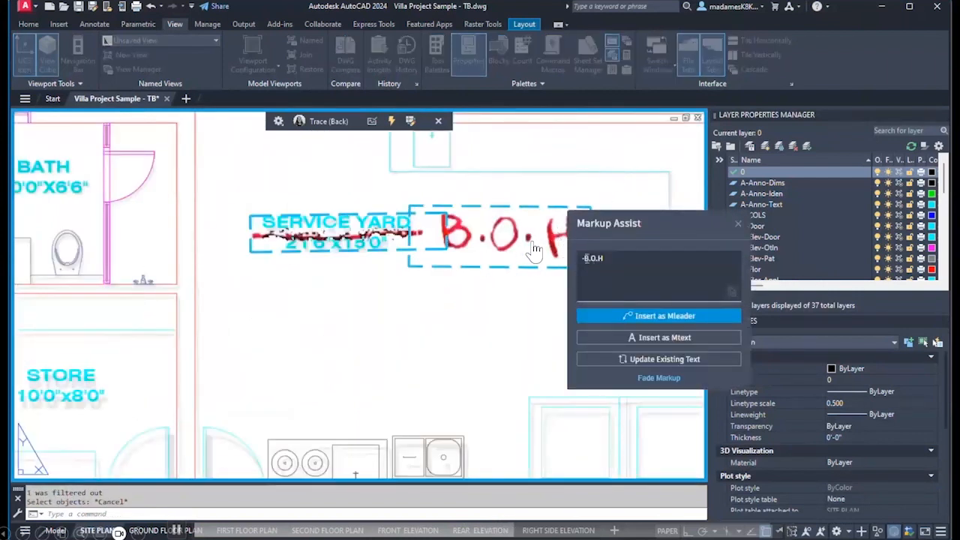
{"action": "left_click", "coordinate": [664, 360]}
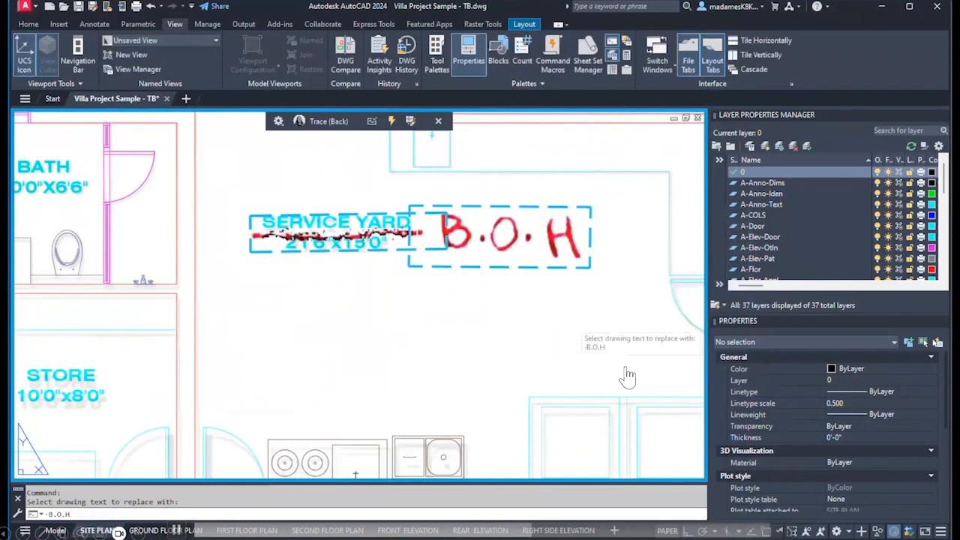
{"action": "left_click", "coordinate": [379, 224]}
{"action": "left_click", "coordinate": [377, 223]}
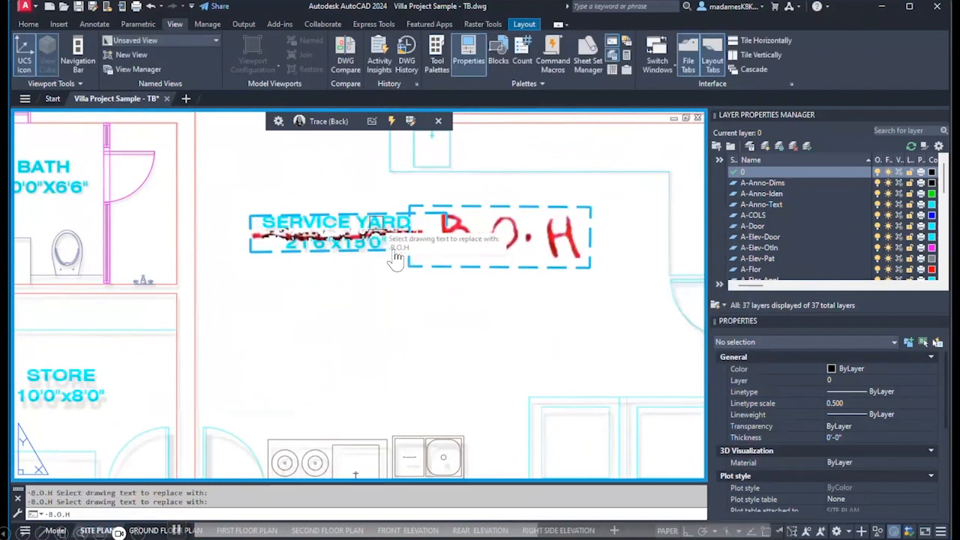
{"action": "key", "text": "Escape"}
{"action": "left_click", "coordinate": [500, 243]}
{"action": "left_click", "coordinate": [484, 250]}
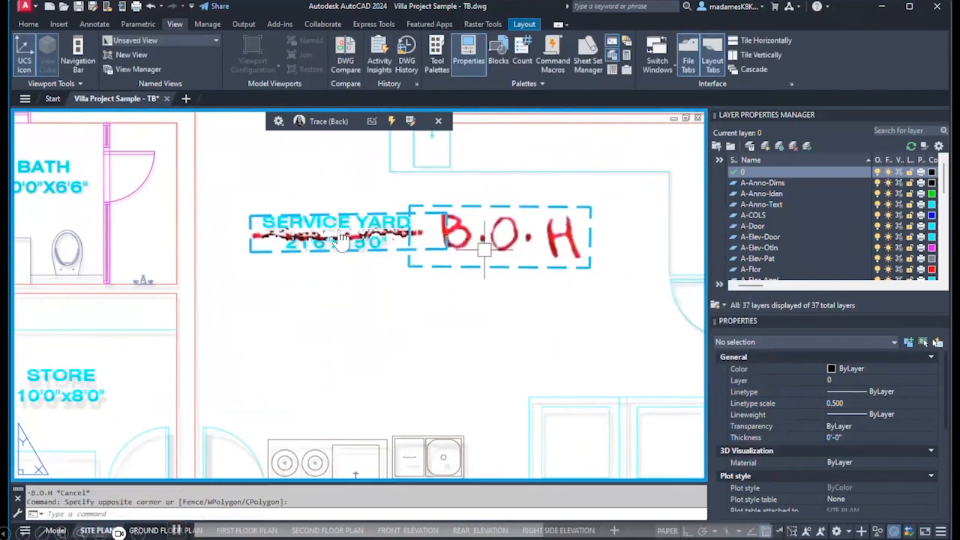
- Activate model space inside the ground floor plan's viewport on the SITE PLAN layout
{"action": "scroll", "coordinate": [458, 240], "scroll_direction": "down", "scroll_amount": 3}
{"action": "scroll", "coordinate": [525, 206], "scroll_direction": "down", "scroll_amount": 2}
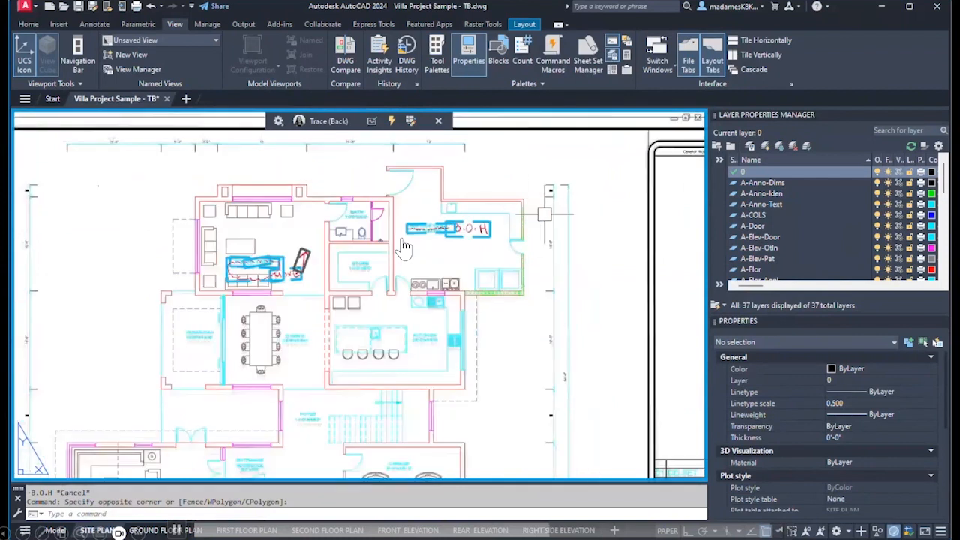
{"action": "scroll", "coordinate": [405, 240], "scroll_direction": "down", "scroll_amount": 3}
{"action": "scroll", "coordinate": [437, 227], "scroll_direction": "down", "scroll_amount": 2}
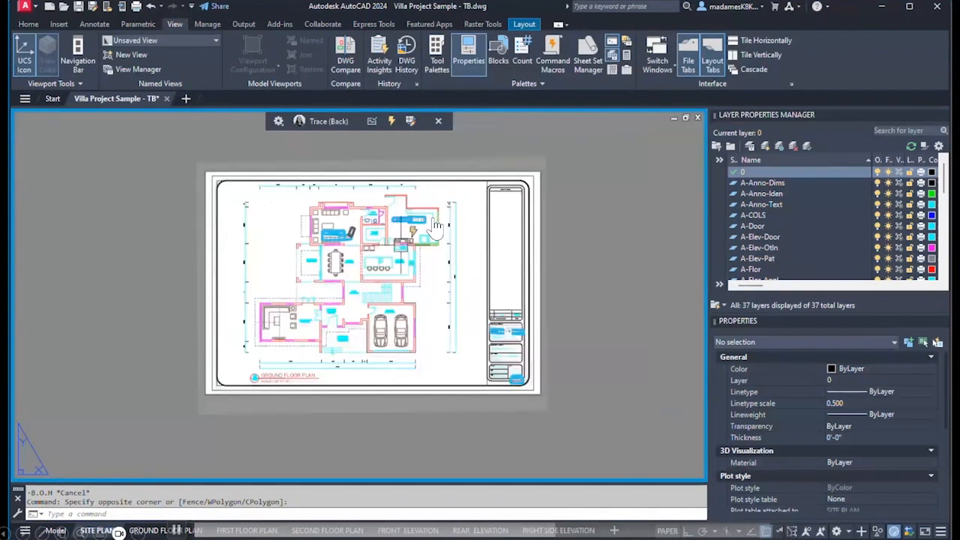
{"action": "scroll", "coordinate": [409, 259], "scroll_direction": "up", "scroll_amount": 2}
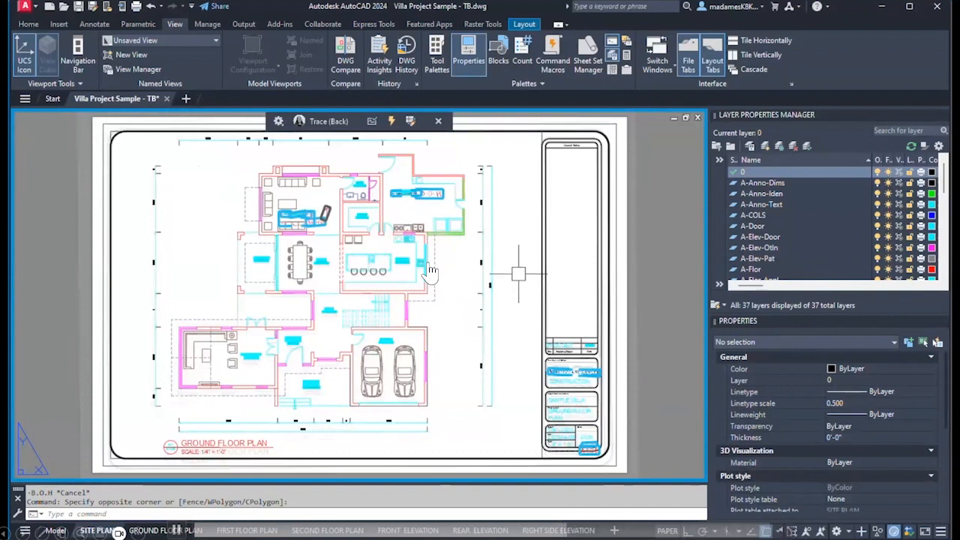
{"action": "double_click", "coordinate": [432, 271]}
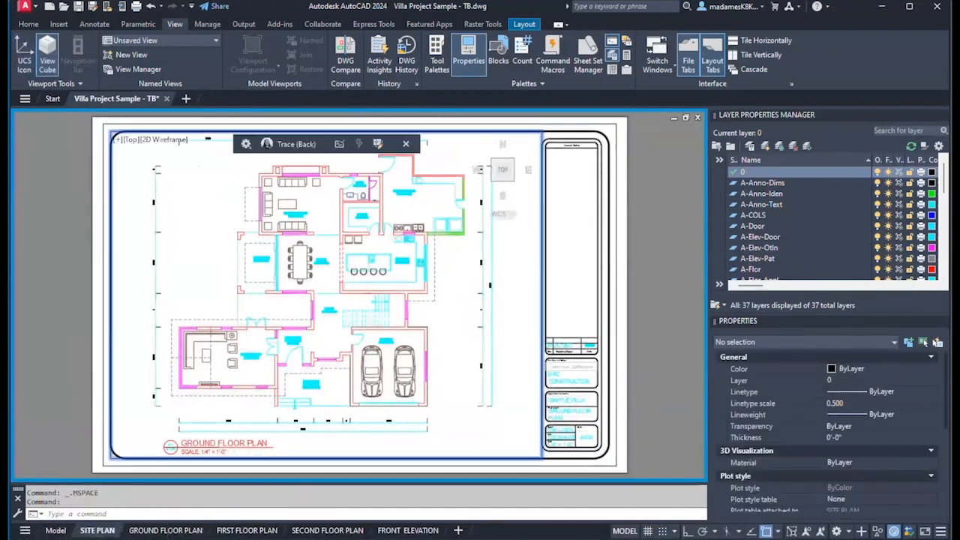
- Use Markup Assist on the "B.O.H" markup to replace the service yard label with "-B.O.H"
{"action": "scroll", "coordinate": [393, 216], "scroll_direction": "up", "scroll_amount": 8}
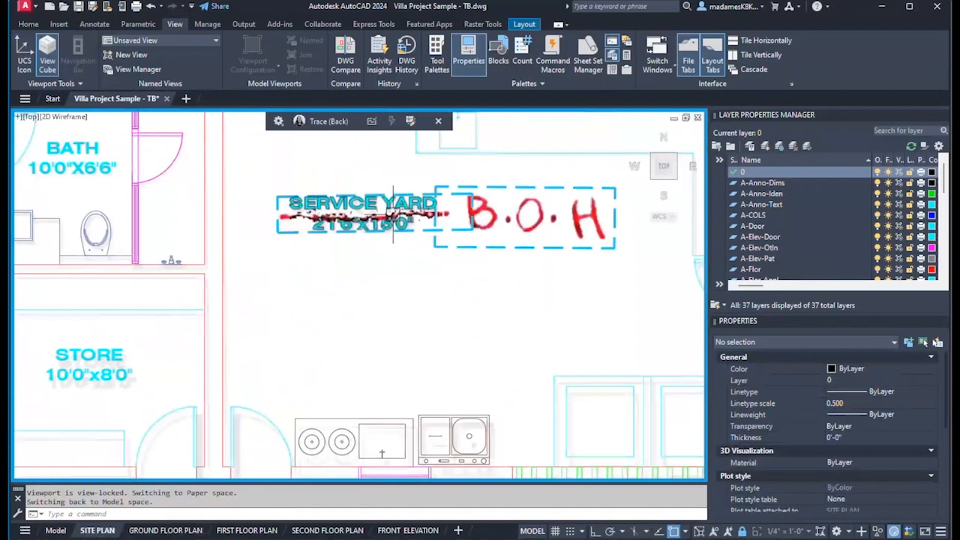
{"action": "left_click", "coordinate": [499, 218]}
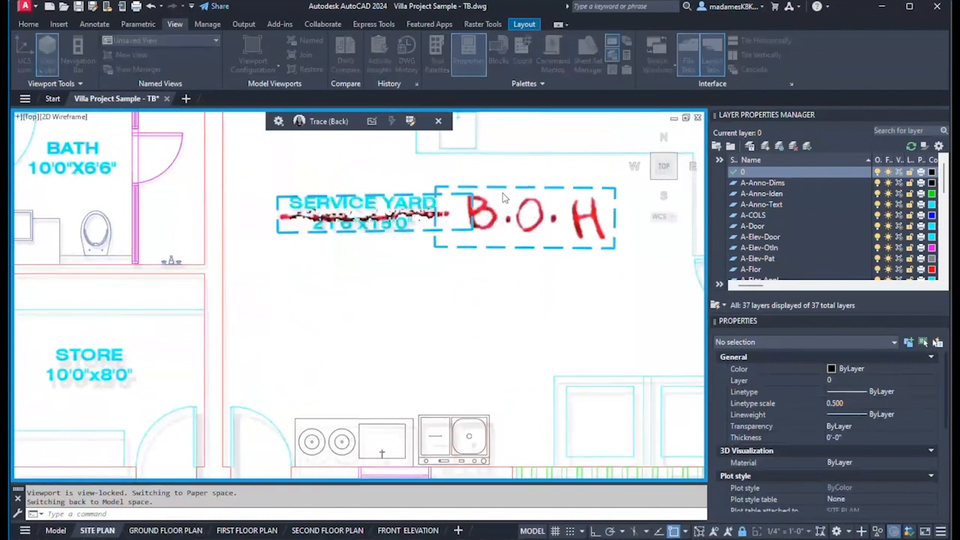
{"action": "left_click", "coordinate": [584, 335]}
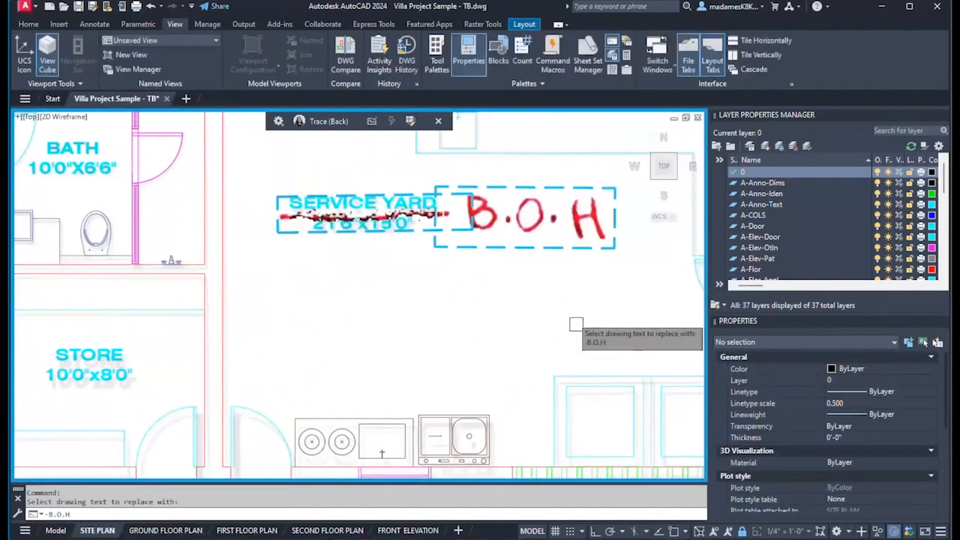
{"action": "left_click", "coordinate": [411, 216]}
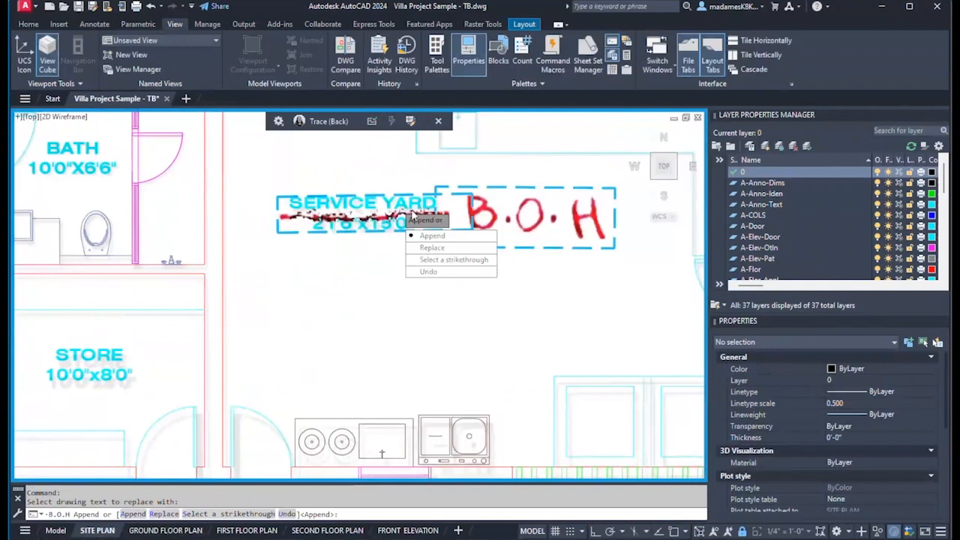
{"action": "left_click", "coordinate": [438, 248]}
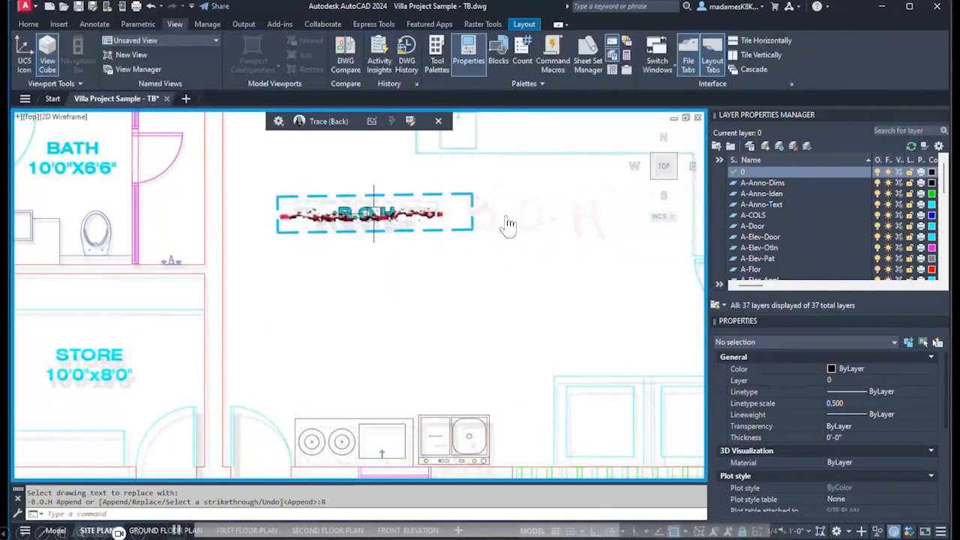
- Fade the revision cloud markup around the formal living label
{"action": "scroll", "coordinate": [487, 246], "scroll_direction": "down", "scroll_amount": 6}
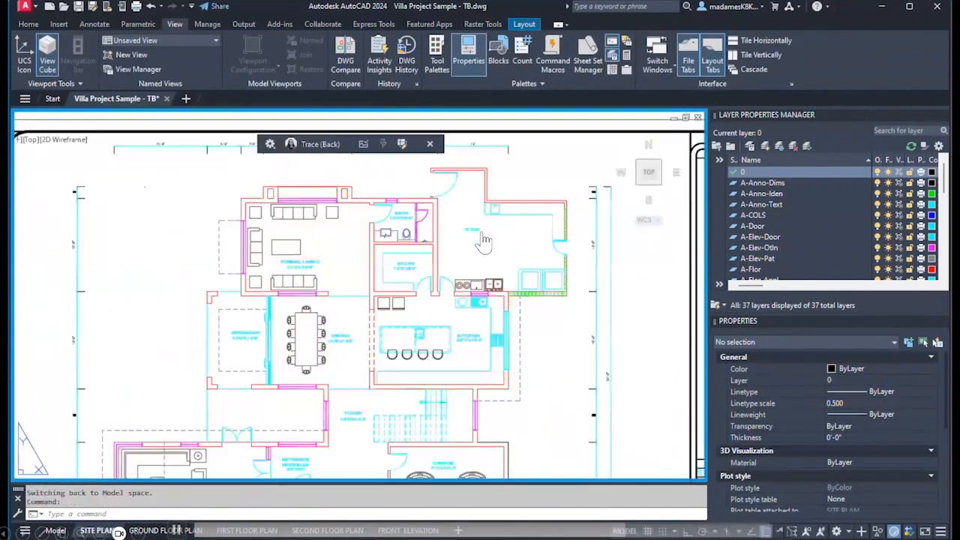
{"action": "scroll", "coordinate": [309, 265], "scroll_direction": "up", "scroll_amount": 6}
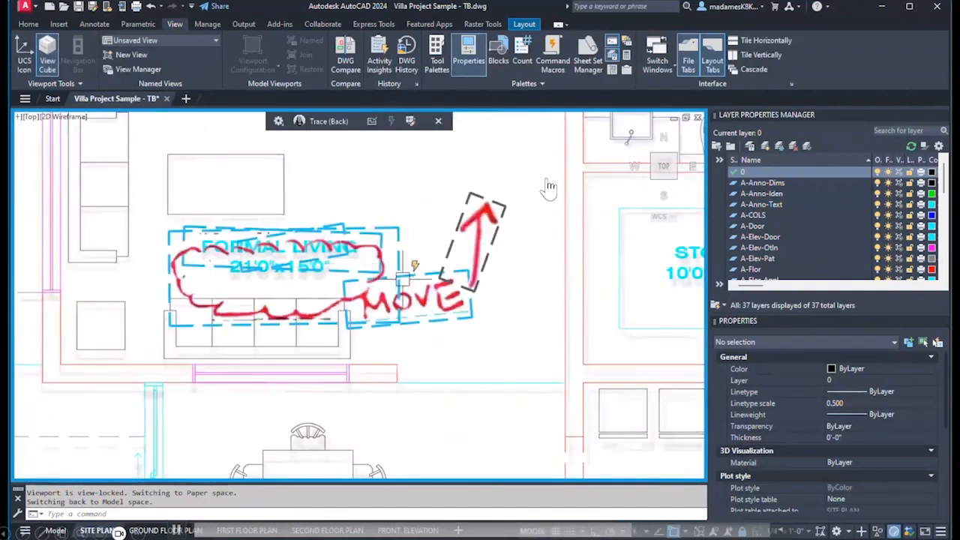
{"action": "left_click", "coordinate": [486, 255]}
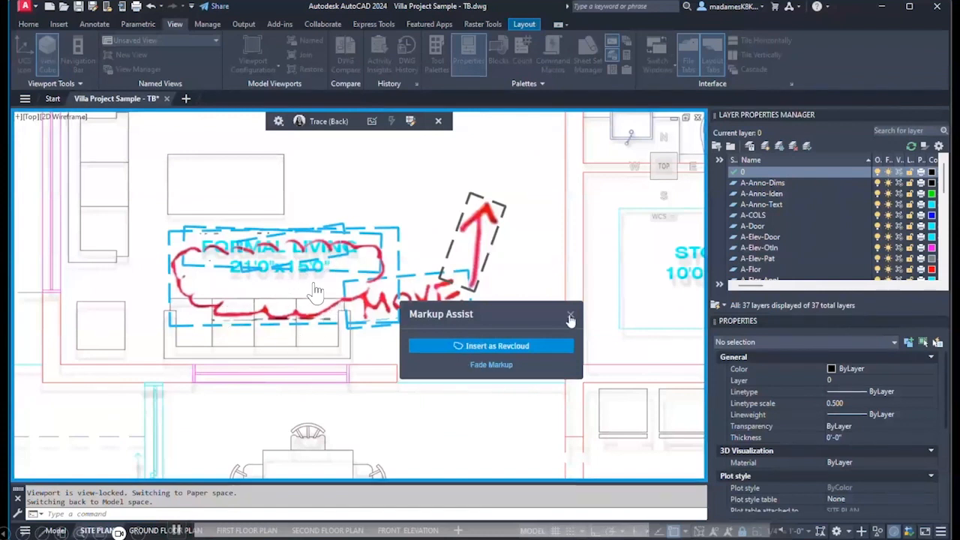
{"action": "left_click", "coordinate": [492, 365]}
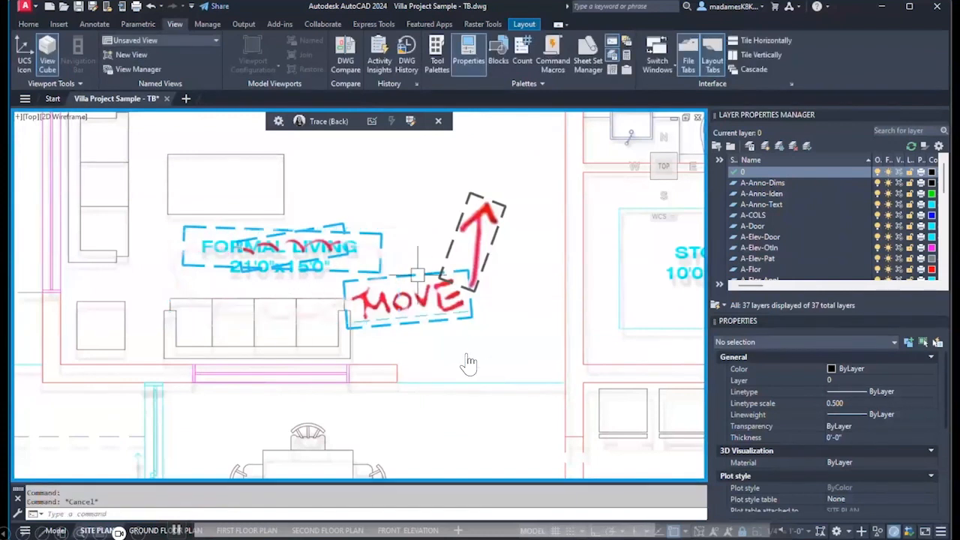
- Move the formal living label up and to the right, clear of the sofa, using the "MOVE" markup's Move command
{"action": "left_click", "coordinate": [421, 305]}
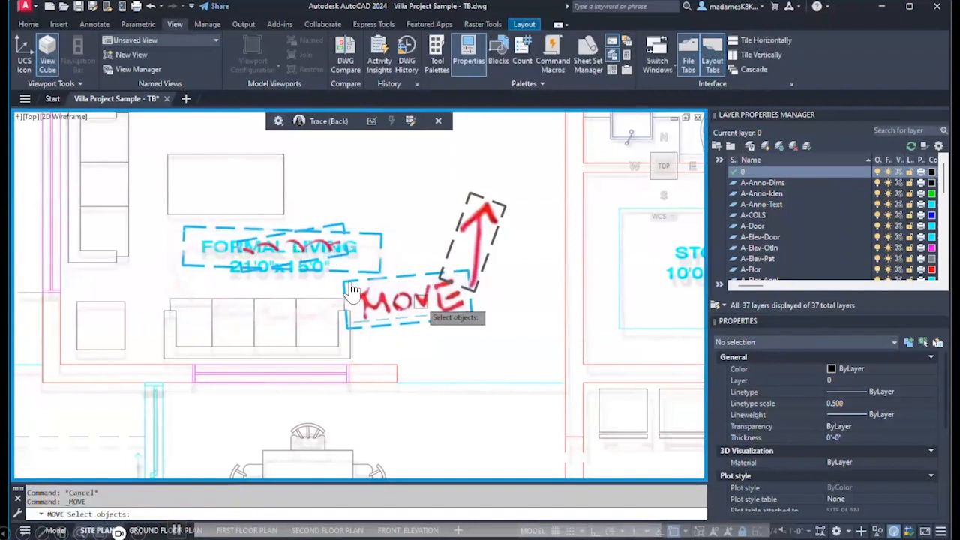
{"action": "left_click", "coordinate": [424, 305]}
{"action": "left_click", "coordinate": [326, 247]}
{"action": "key", "text": "Return"}
{"action": "scroll", "coordinate": [347, 301], "scroll_direction": "down", "scroll_amount": 2}
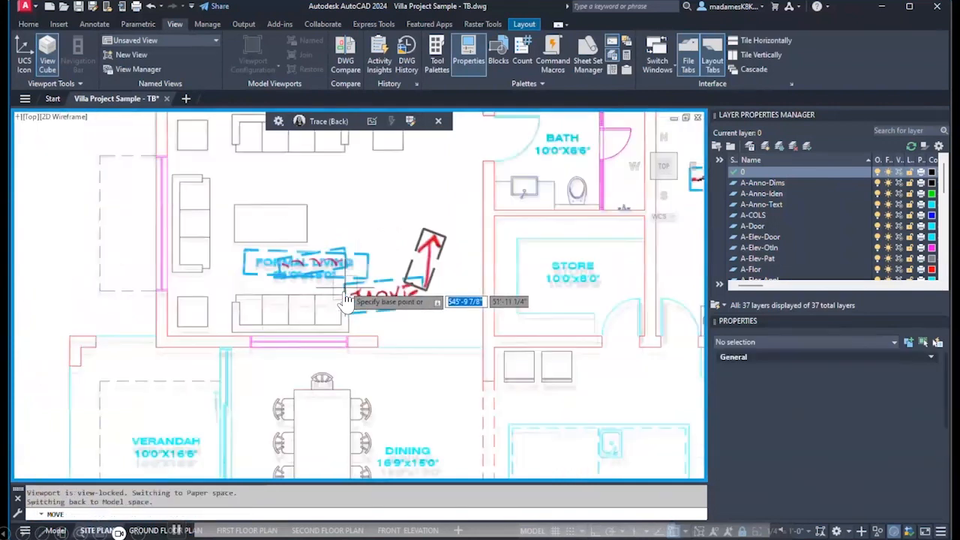
{"action": "left_click", "coordinate": [351, 241]}
{"action": "left_click", "coordinate": [436, 185]}
{"action": "scroll", "coordinate": [378, 273], "scroll_direction": "down", "scroll_amount": 2}
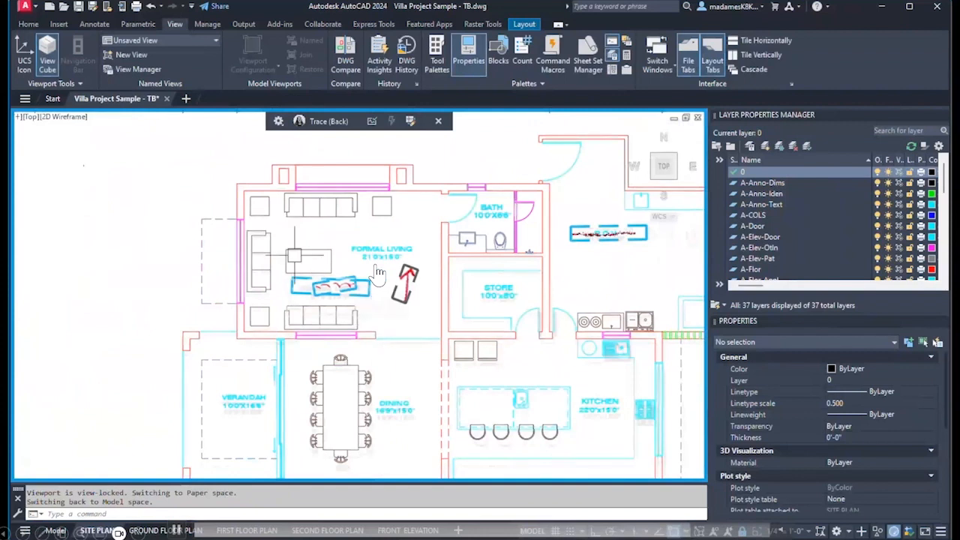
- Examine the edited room labels and the remaining markups across the ground floor plan sheet
{"action": "scroll", "coordinate": [378, 273], "scroll_direction": "down", "scroll_amount": 2}
{"action": "scroll", "coordinate": [483, 285], "scroll_direction": "up", "scroll_amount": 5}
{"action": "scroll", "coordinate": [482, 285], "scroll_direction": "down", "scroll_amount": 4}
{"action": "scroll", "coordinate": [403, 298], "scroll_direction": "up", "scroll_amount": 4}
{"action": "scroll", "coordinate": [403, 298], "scroll_direction": "down", "scroll_amount": 5}
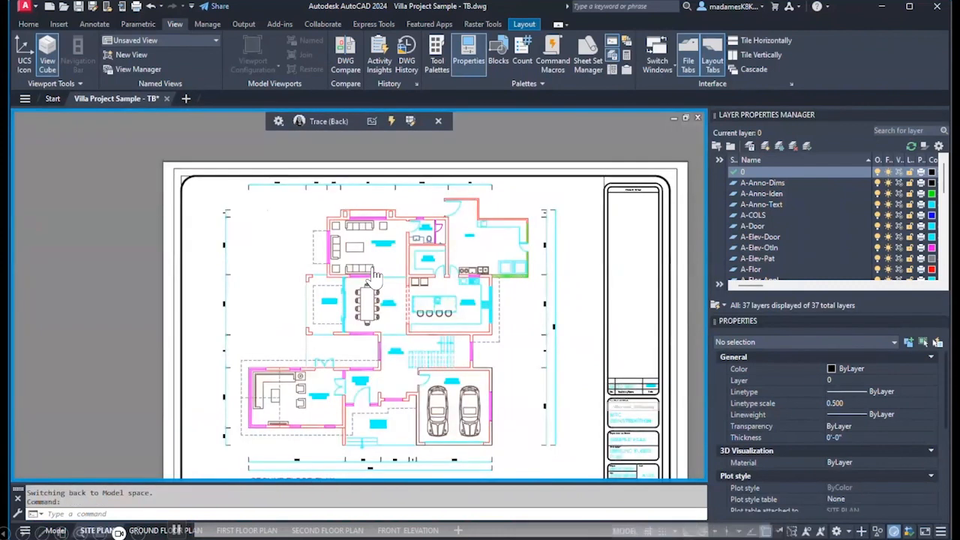
{"action": "scroll", "coordinate": [250, 328], "scroll_direction": "up", "scroll_amount": 5}
{"action": "scroll", "coordinate": [250, 327], "scroll_direction": "down", "scroll_amount": 5}
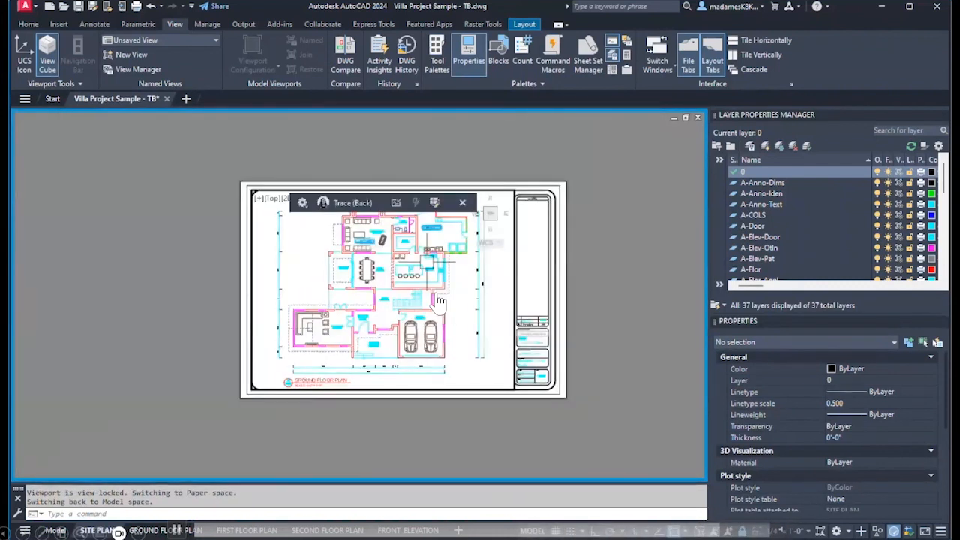
{"action": "scroll", "coordinate": [380, 247], "scroll_direction": "up", "scroll_amount": 2}
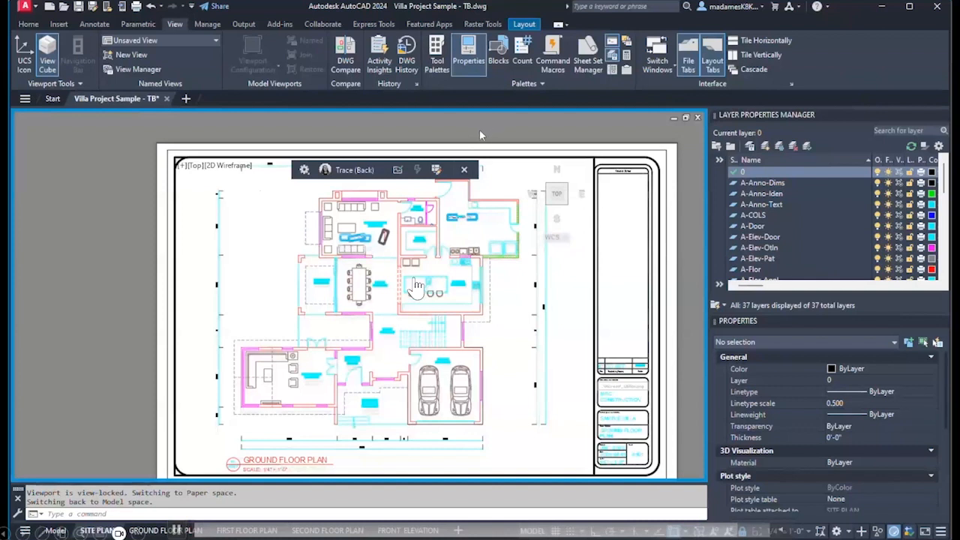
- Close the trace, leaving the edited ground floor plan in view, and save the drawing
{"action": "left_click", "coordinate": [465, 171]}
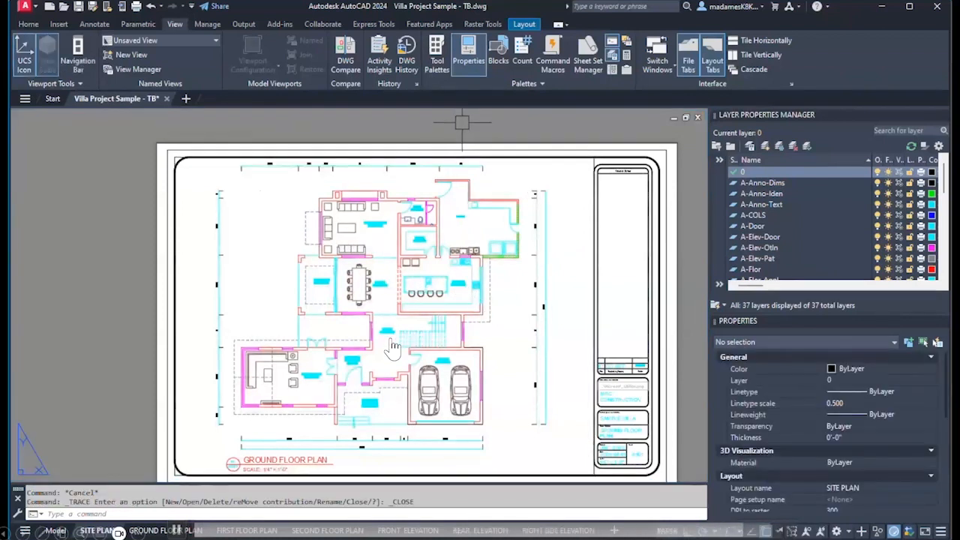
{"action": "scroll", "coordinate": [316, 315], "scroll_direction": "up", "scroll_amount": 2}
{"action": "scroll", "coordinate": [452, 206], "scroll_direction": "up", "scroll_amount": 3}
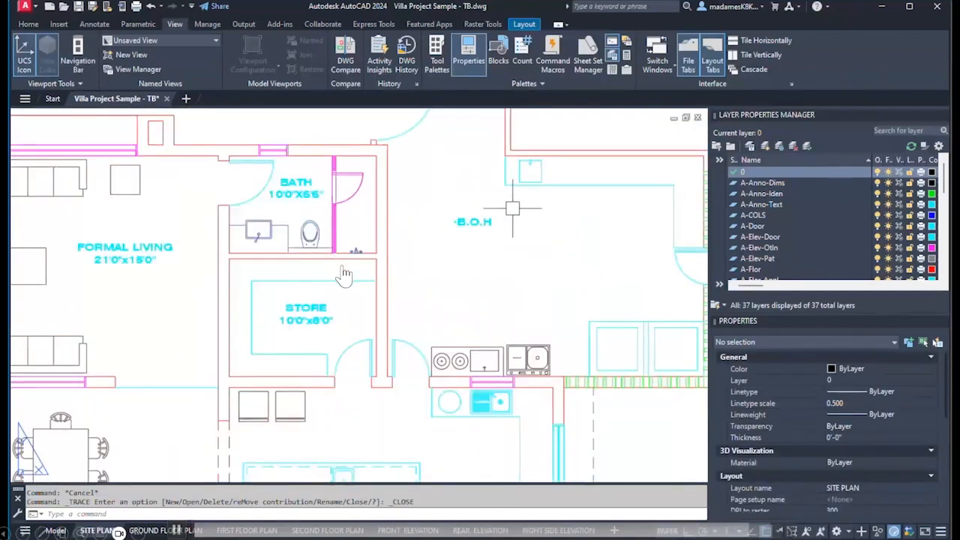
{"action": "scroll", "coordinate": [504, 207], "scroll_direction": "down", "scroll_amount": 3}
{"action": "scroll", "coordinate": [371, 212], "scroll_direction": "up", "scroll_amount": 3}
{"action": "scroll", "coordinate": [405, 297], "scroll_direction": "down", "scroll_amount": 4}
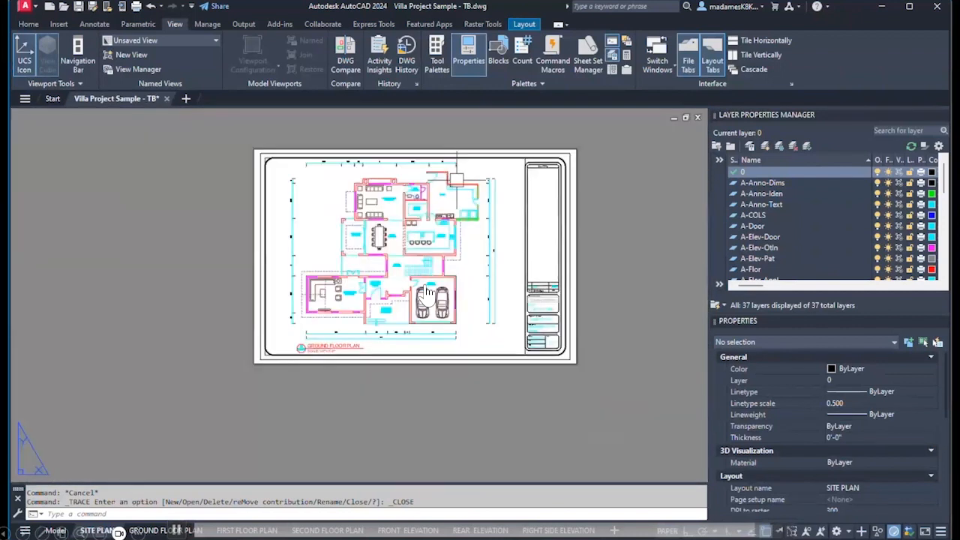
{"action": "scroll", "coordinate": [447, 252], "scroll_direction": "up", "scroll_amount": 1}
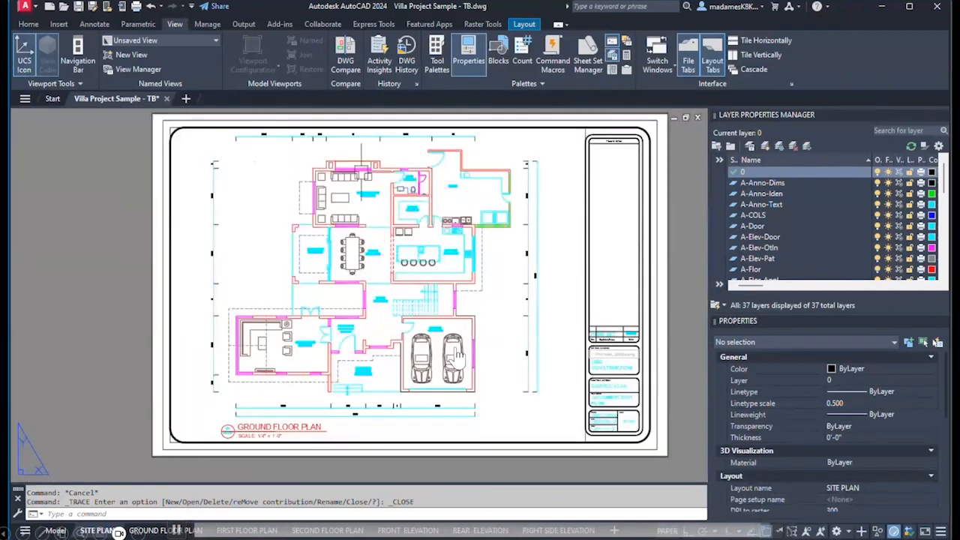
{"action": "key", "text": "ctrl+s"}
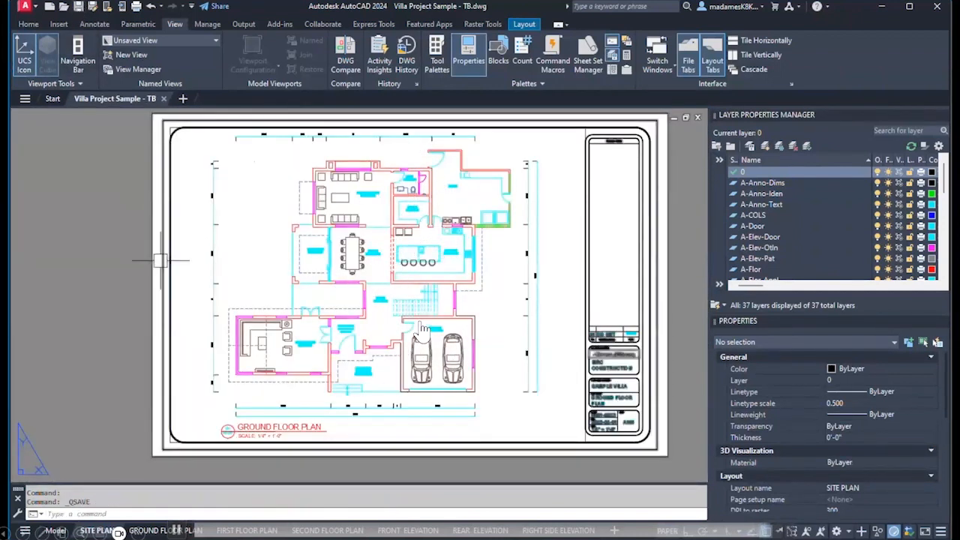